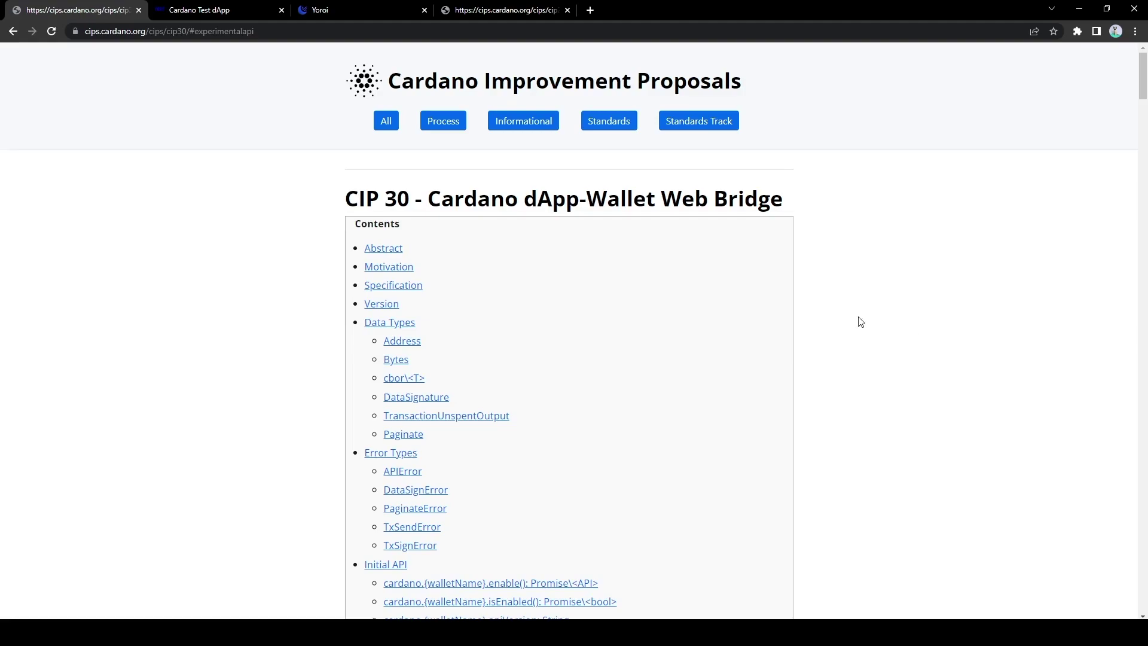
- Scroll through the CIP-30 Data Types and Error Types sections, down to the TxSignError codes
{"action": "scroll", "coordinate": [918, 300], "scroll_direction": "down", "scroll_amount": 15}
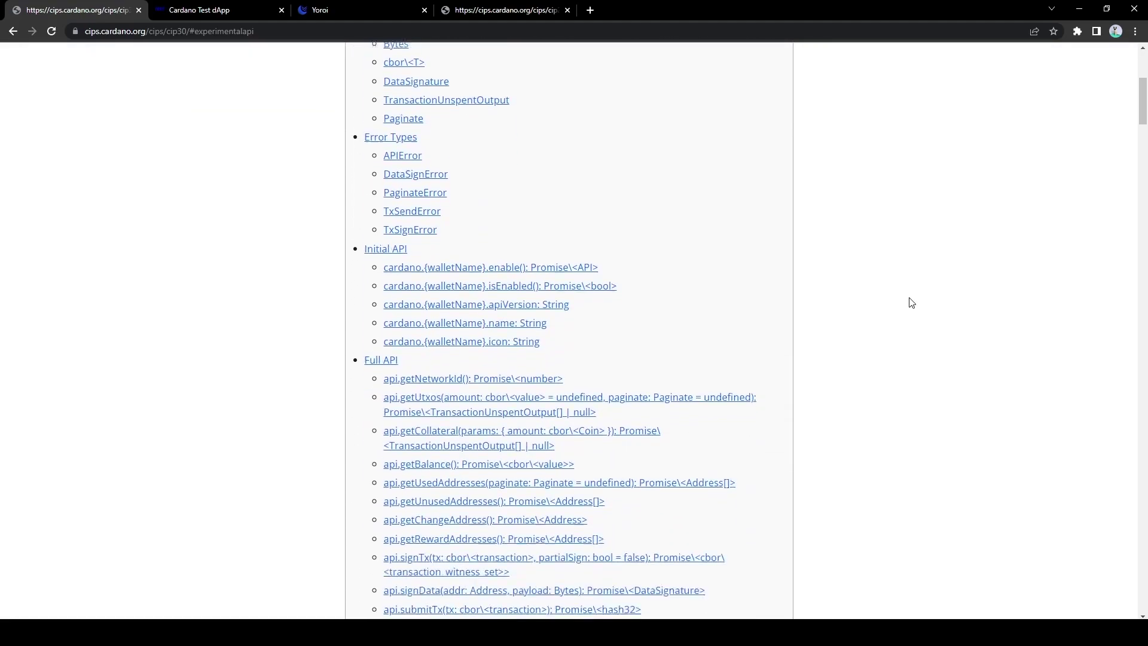
{"action": "scroll", "coordinate": [912, 302], "scroll_direction": "down", "scroll_amount": 7}
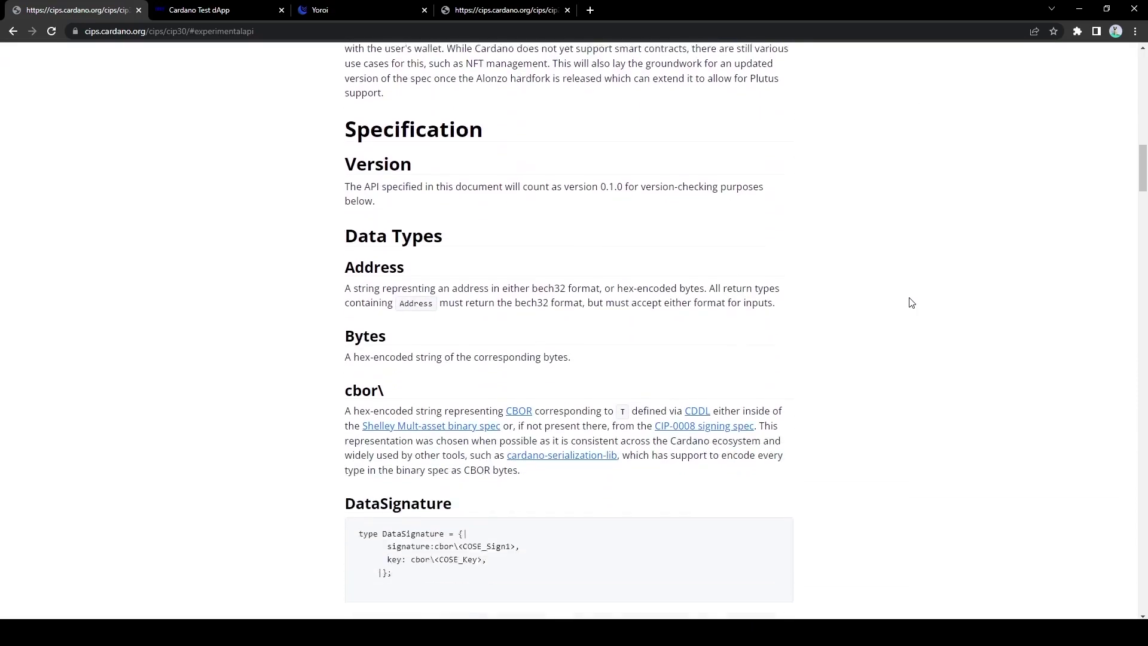
{"action": "scroll", "coordinate": [911, 302], "scroll_direction": "down", "scroll_amount": 3}
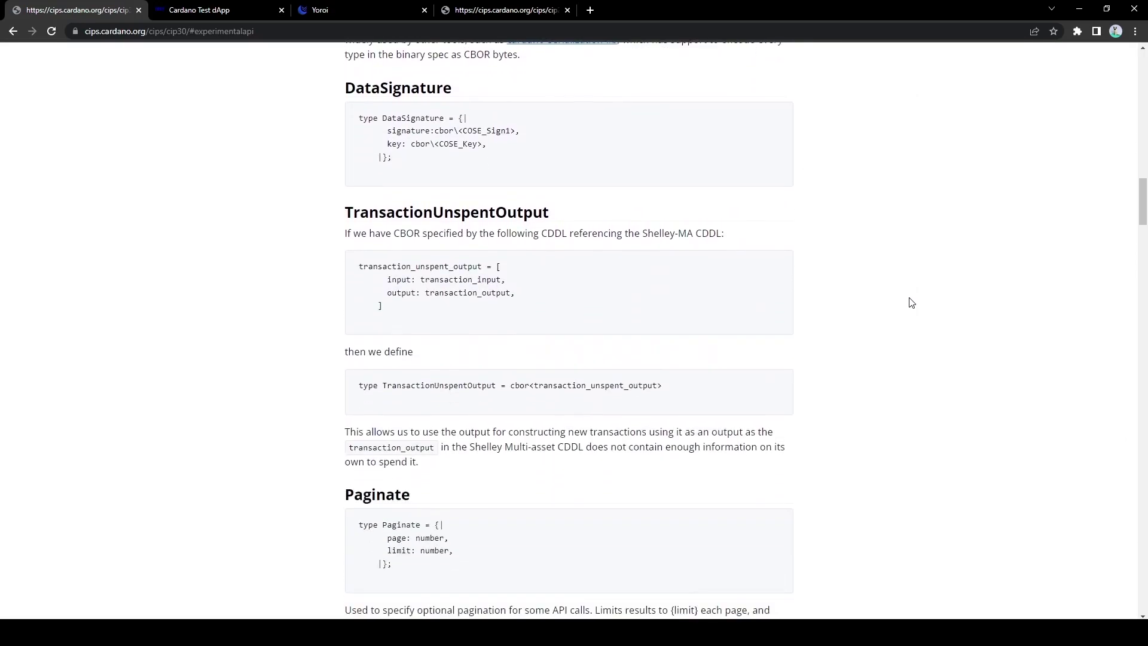
{"action": "scroll", "coordinate": [911, 302], "scroll_direction": "down", "scroll_amount": 7}
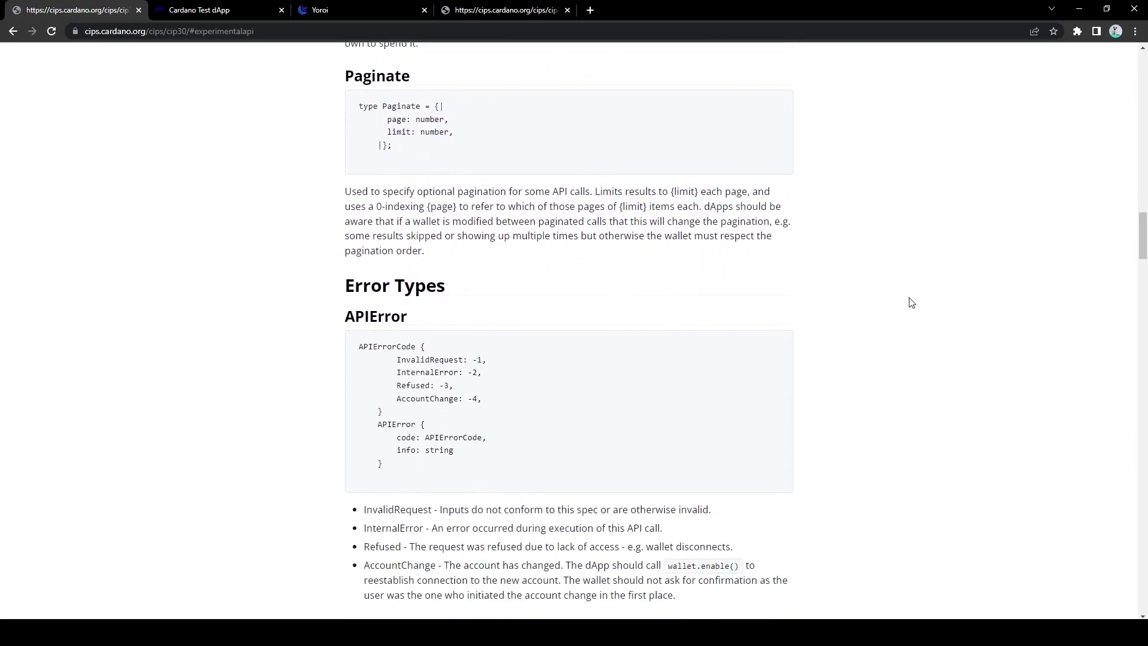
{"action": "scroll", "coordinate": [913, 303], "scroll_direction": "down", "scroll_amount": 3}
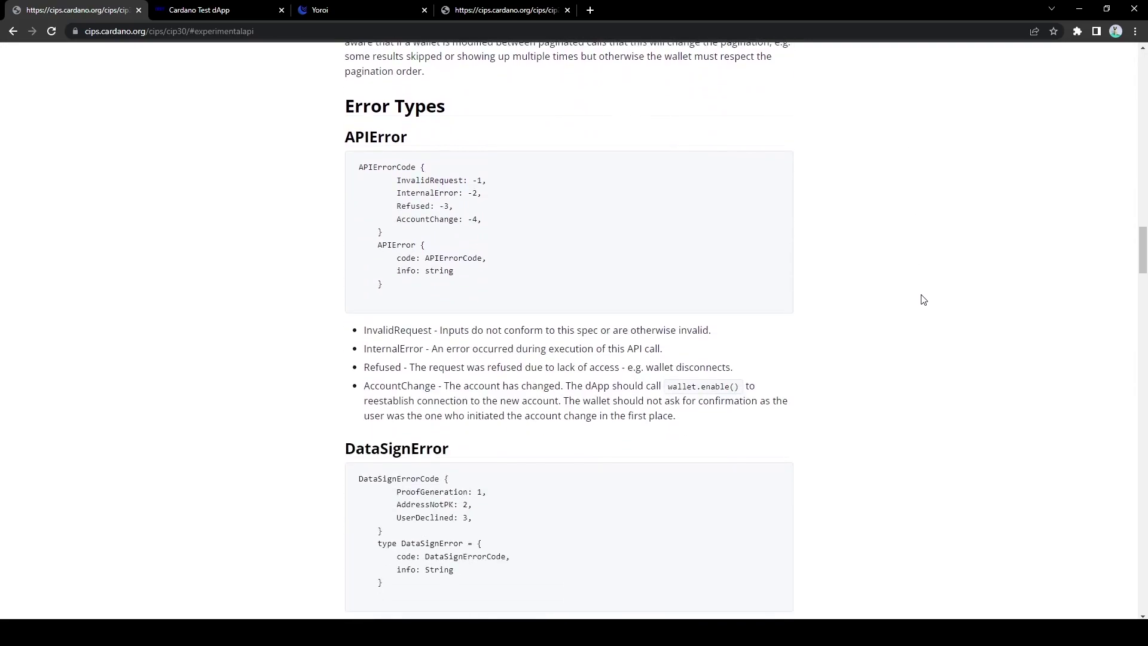
{"action": "scroll", "coordinate": [924, 302], "scroll_direction": "down", "scroll_amount": 1}
{"action": "scroll", "coordinate": [924, 303], "scroll_direction": "down", "scroll_amount": 5}
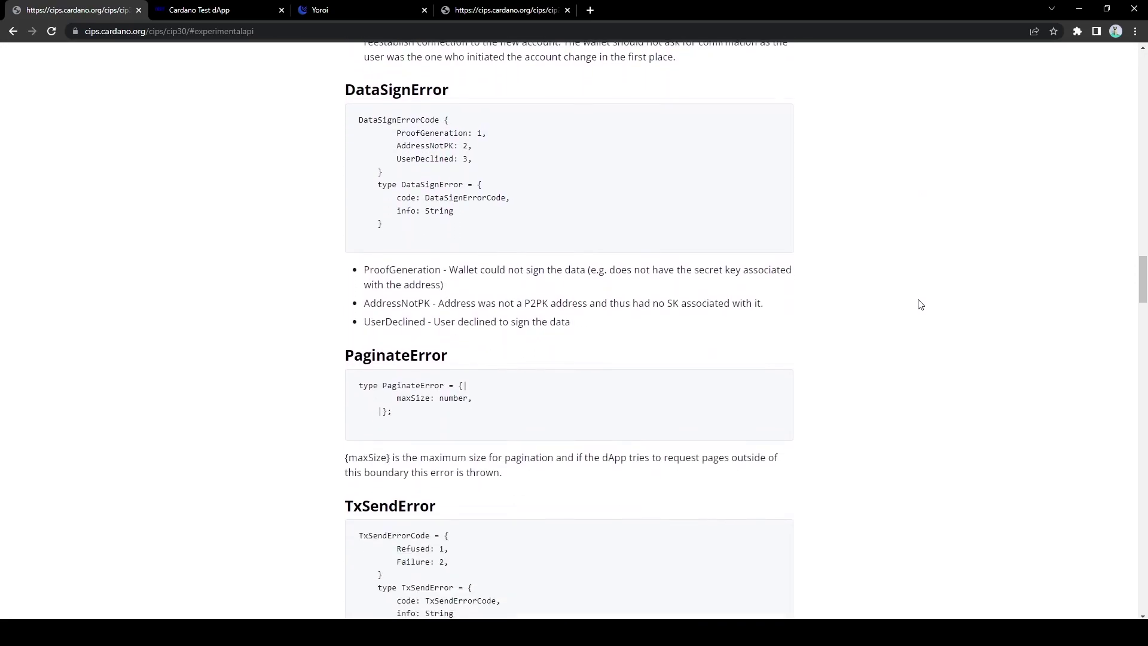
{"action": "scroll", "coordinate": [920, 304], "scroll_direction": "down", "scroll_amount": 9}
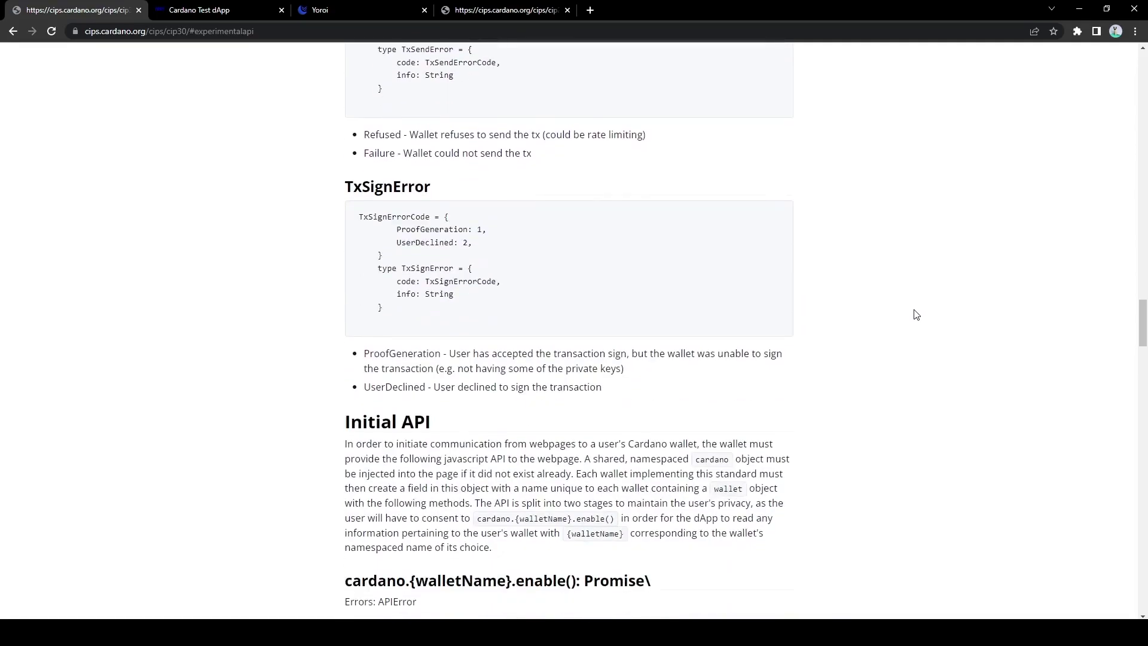
{"action": "scroll", "coordinate": [916, 314], "scroll_direction": "up", "scroll_amount": 3}
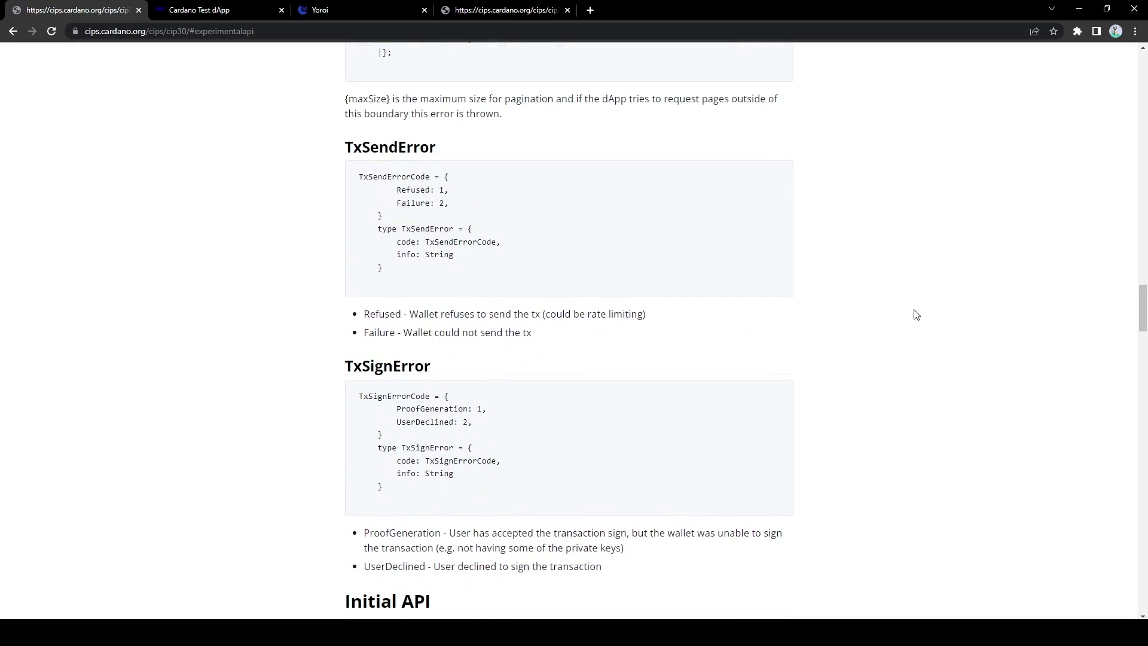
{"action": "scroll", "coordinate": [917, 314], "scroll_direction": "up", "scroll_amount": 7}
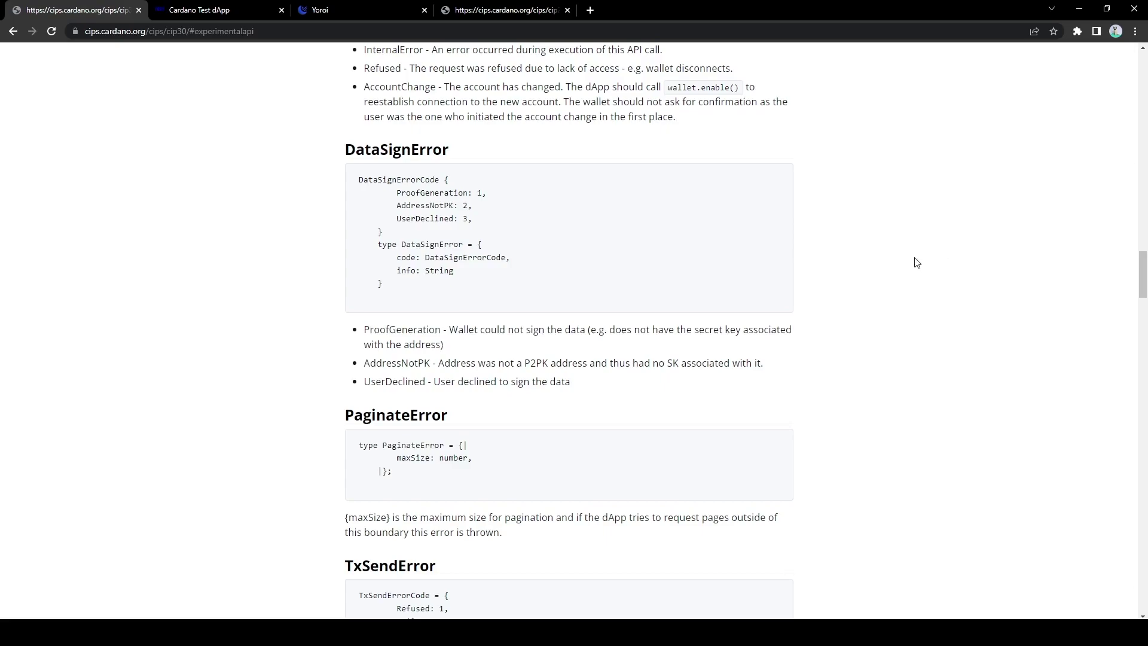
{"action": "scroll", "coordinate": [915, 264], "scroll_direction": "down", "scroll_amount": 3}
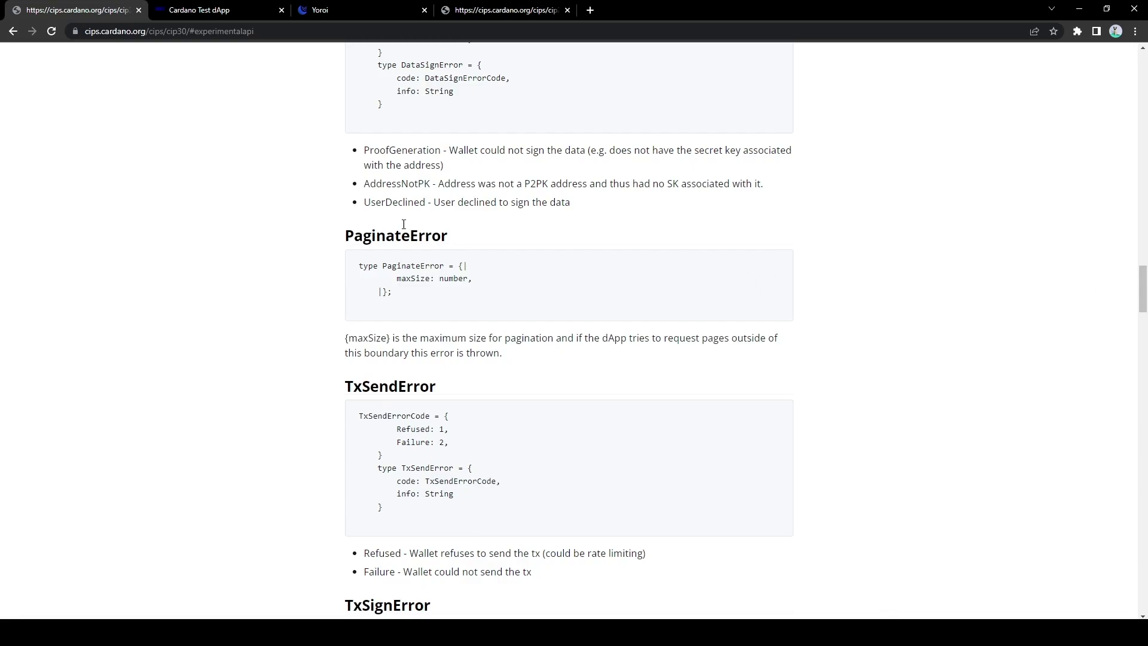
{"action": "left_click", "coordinate": [217, 14]}
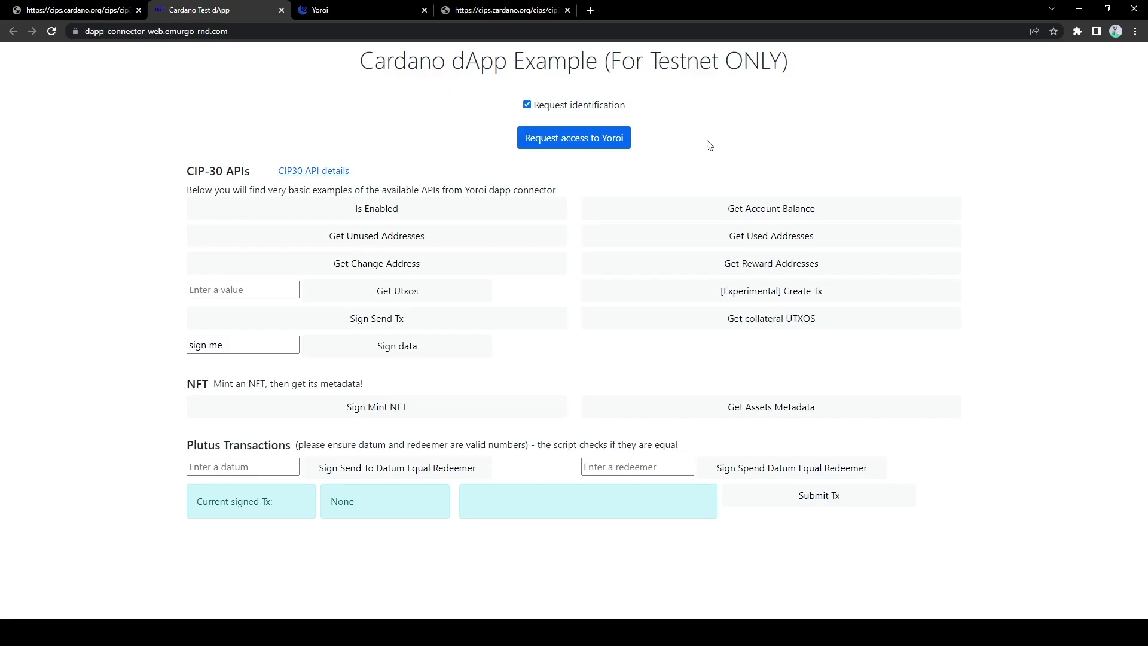
- Grant the test dApp access to the Yoroi test wallet, confirming with the spending password
{"action": "left_click", "coordinate": [568, 144]}
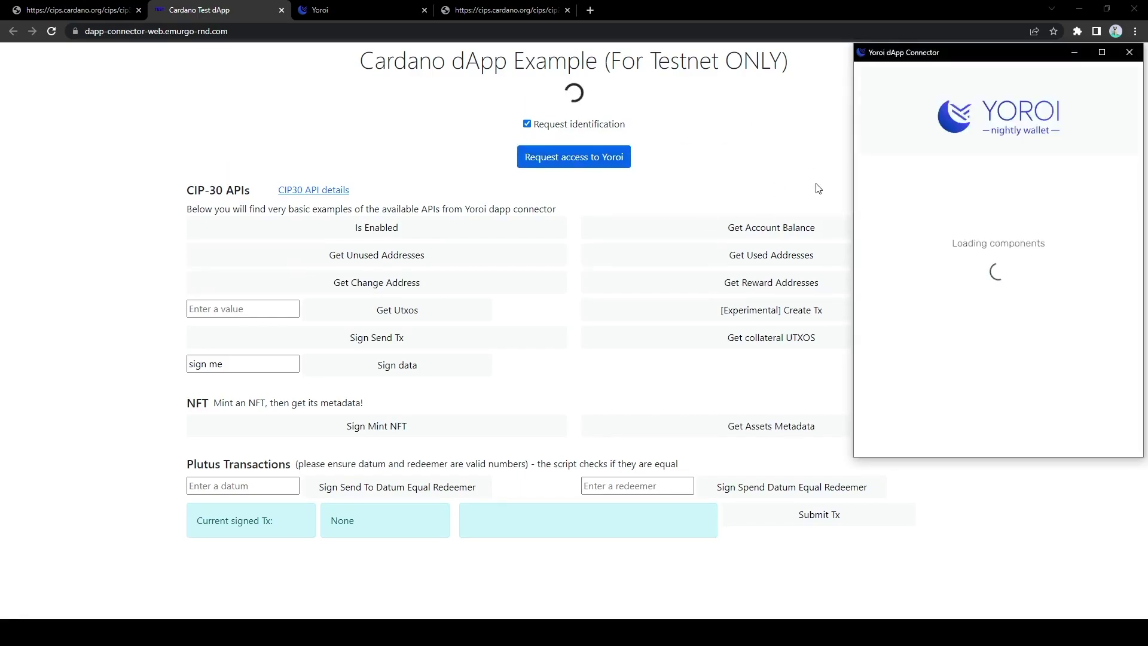
{"action": "left_click", "coordinate": [982, 329]}
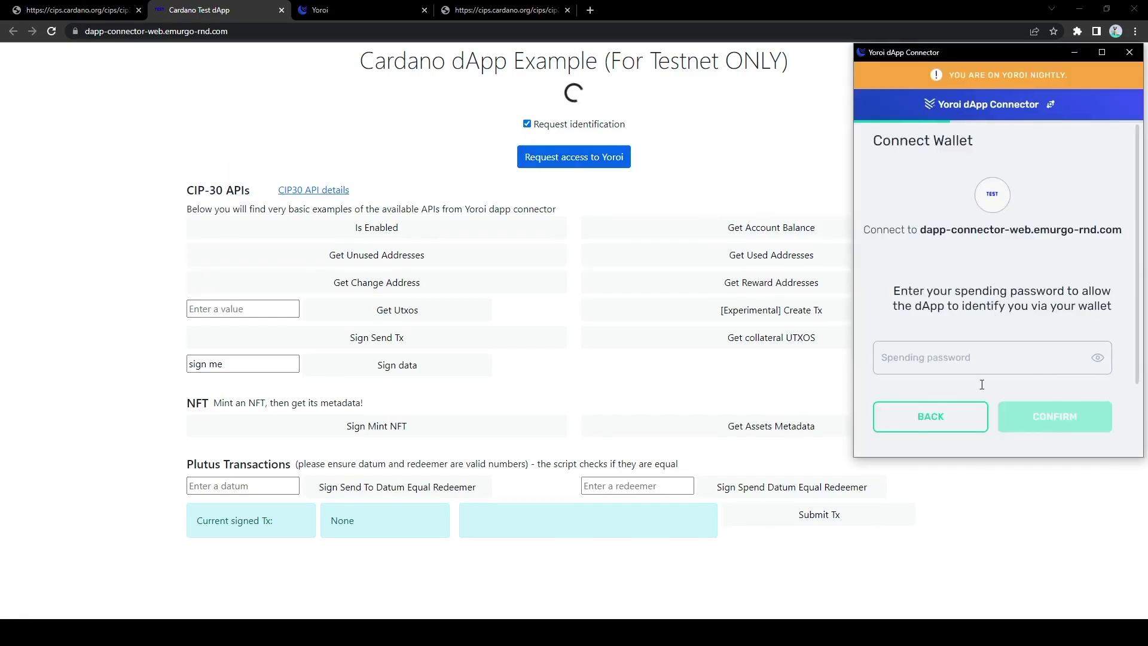
{"action": "type", "text": "••••••"}
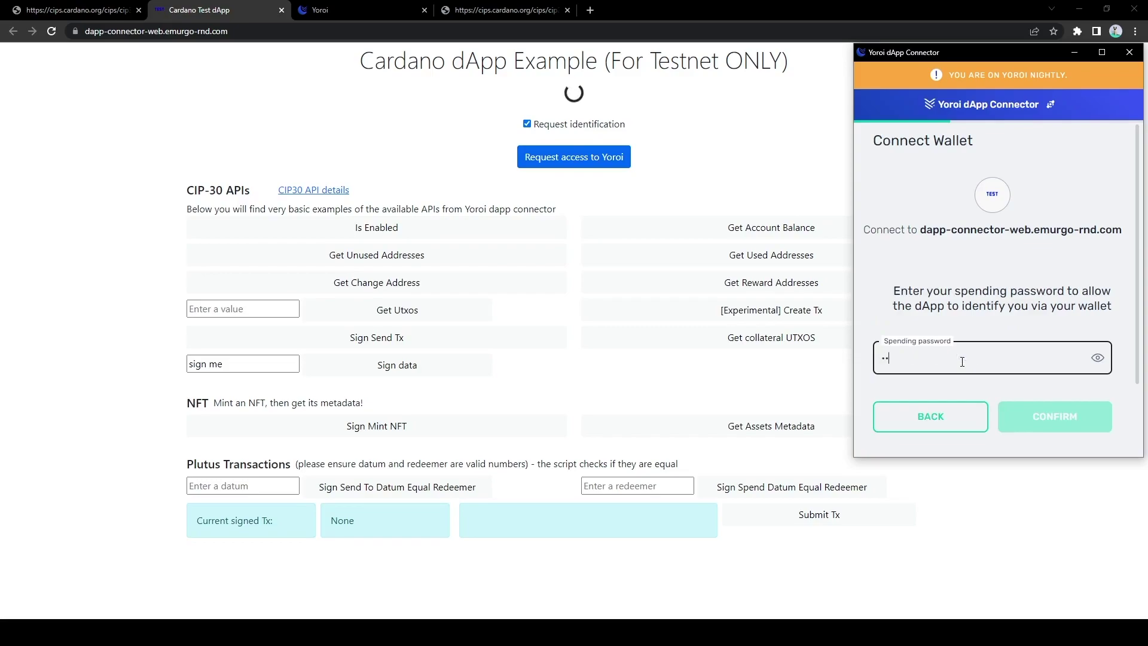
{"action": "type", "text": "•••••"}
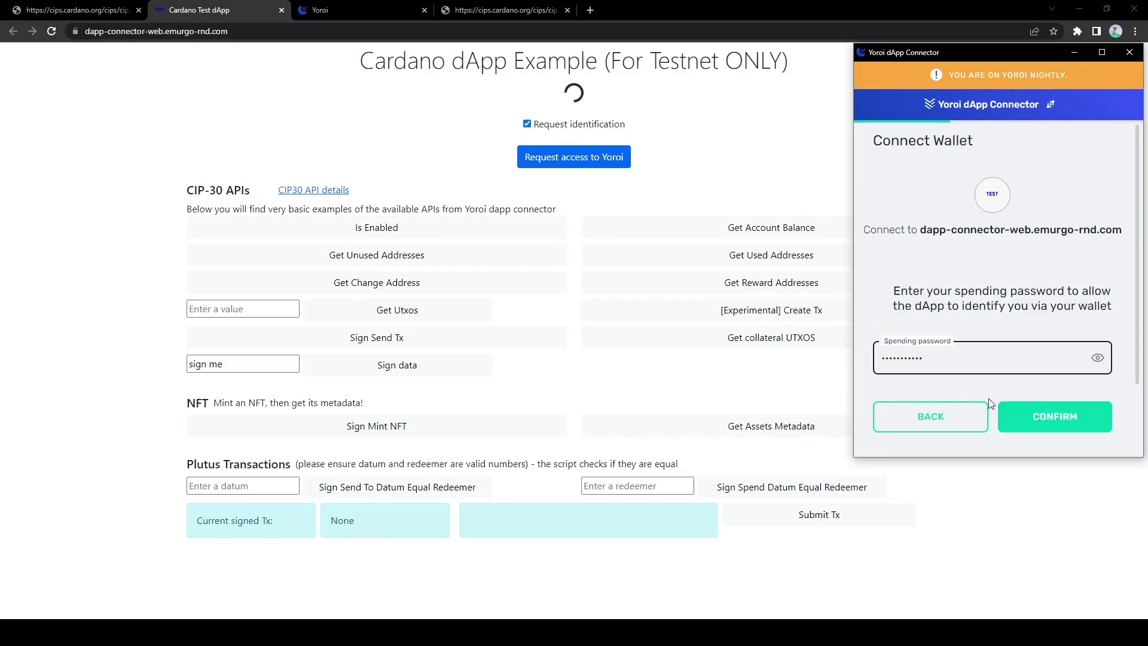
{"action": "left_click", "coordinate": [1034, 420]}
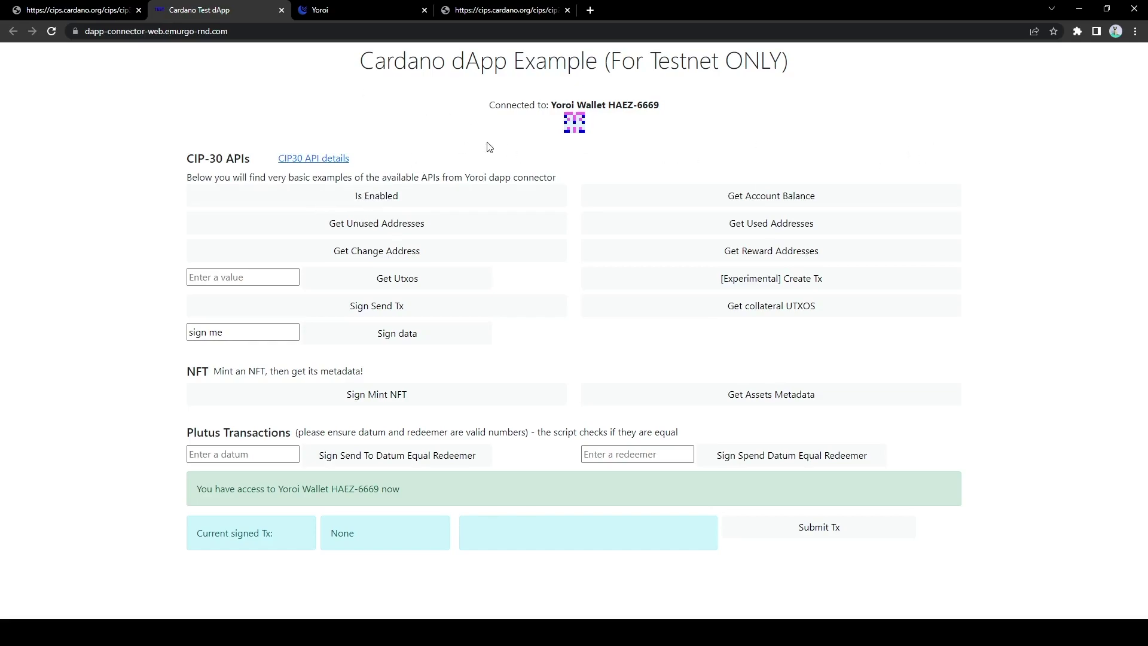
- Check that the connection is enabled (true) and that the balance is 735292828 with no assets
{"action": "left_click", "coordinate": [413, 205]}
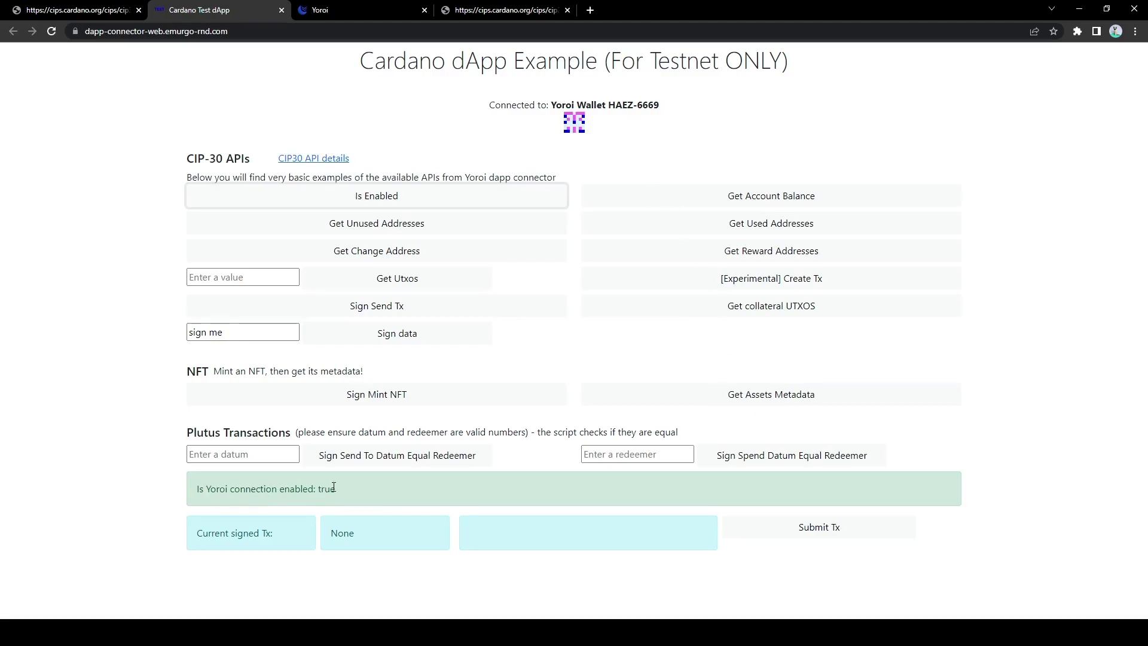
{"action": "left_click_drag", "start_coordinate": [396, 479], "coordinate": [312, 481]}
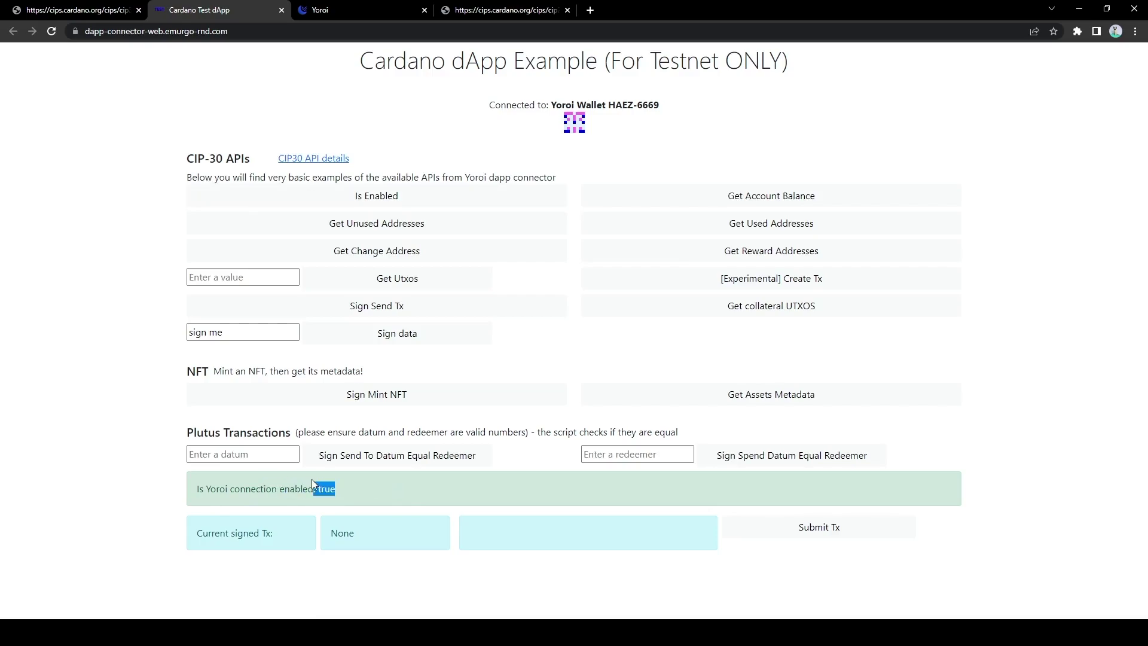
{"action": "left_click", "coordinate": [875, 197]}
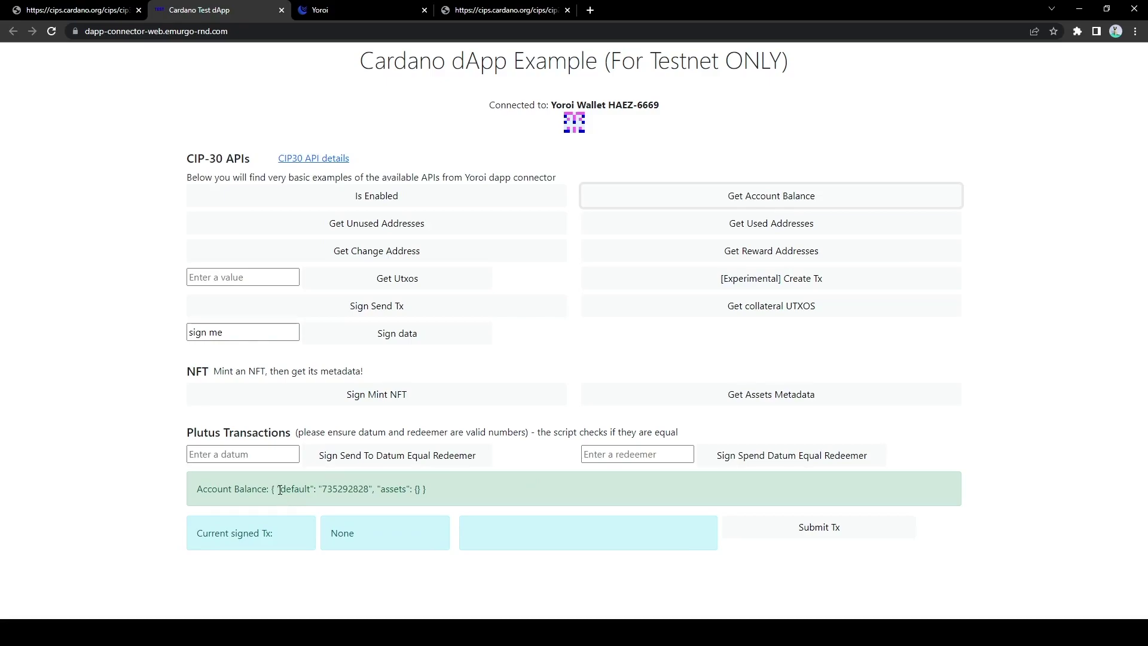
{"action": "left_click_drag", "start_coordinate": [276, 489], "coordinate": [373, 489]}
{"action": "left_click", "coordinate": [459, 487]}
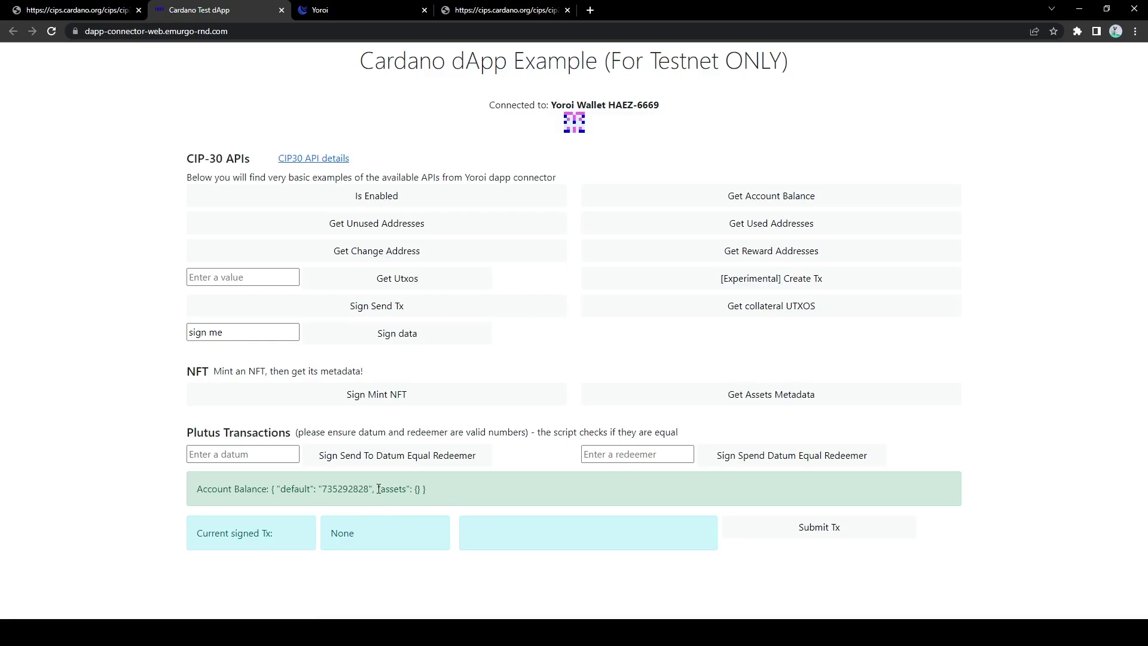
{"action": "left_click_drag", "start_coordinate": [378, 489], "coordinate": [422, 489]}
{"action": "left_click", "coordinate": [488, 489]}
- Fetch the unused addresses and scroll through the returned list of hex strings
{"action": "left_click", "coordinate": [353, 226]}
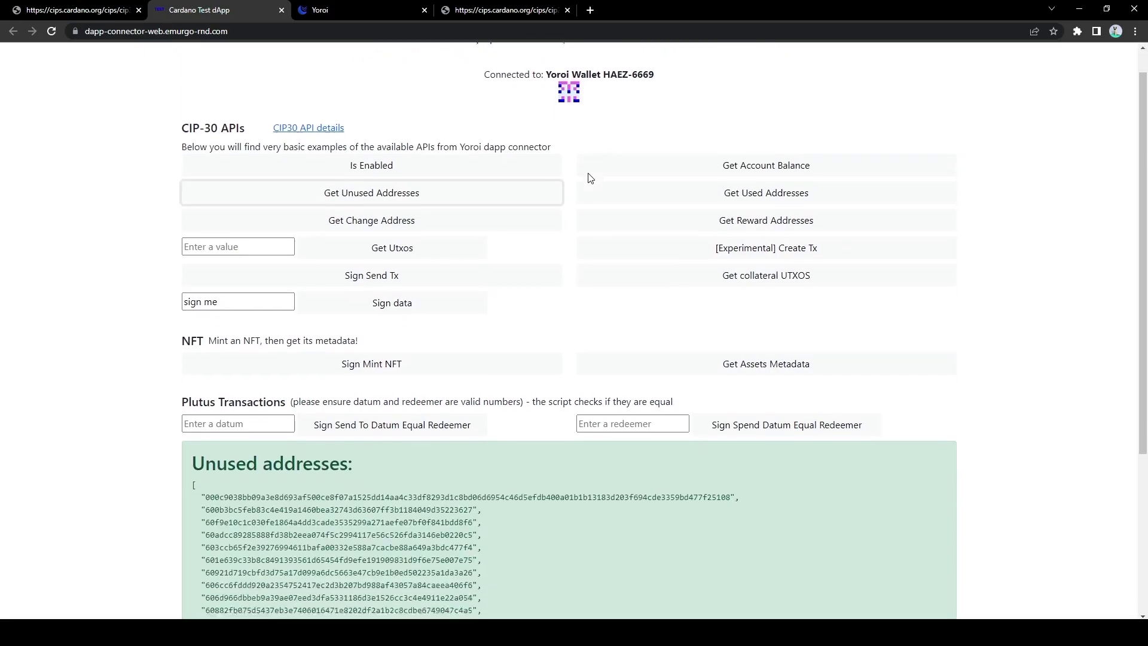
{"action": "scroll", "coordinate": [601, 189], "scroll_direction": "down", "scroll_amount": 4}
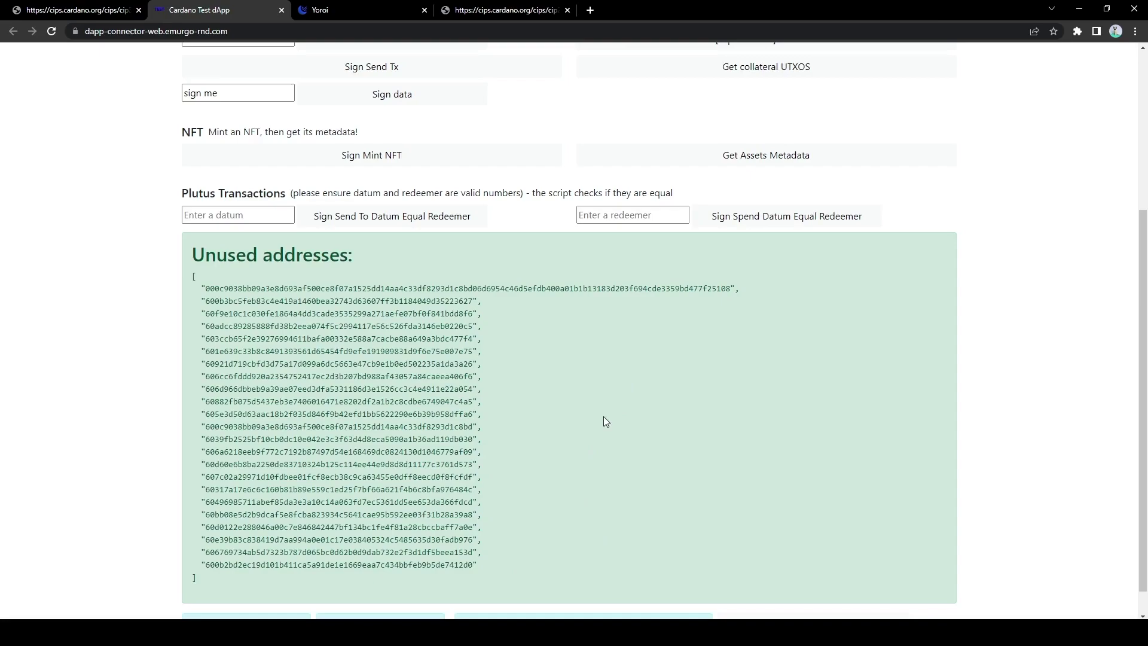
{"action": "scroll", "coordinate": [647, 387], "scroll_direction": "up", "scroll_amount": 3}
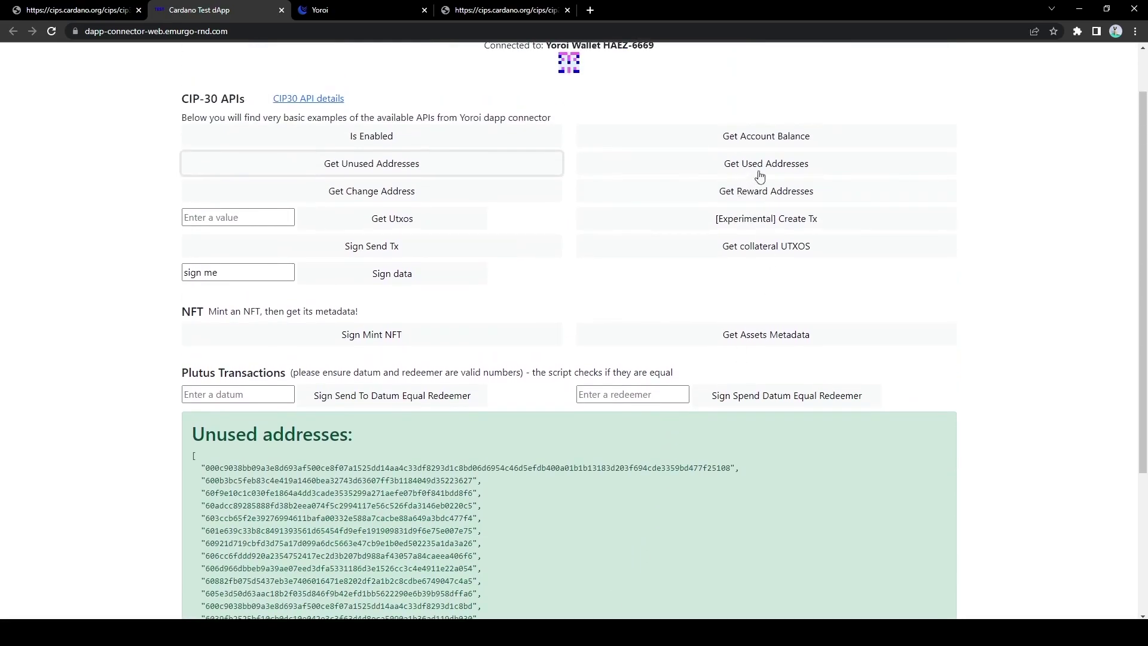
- Fetch the used addresses and scroll to the five listed in the Used addresses panel
{"action": "left_click", "coordinate": [768, 163]}
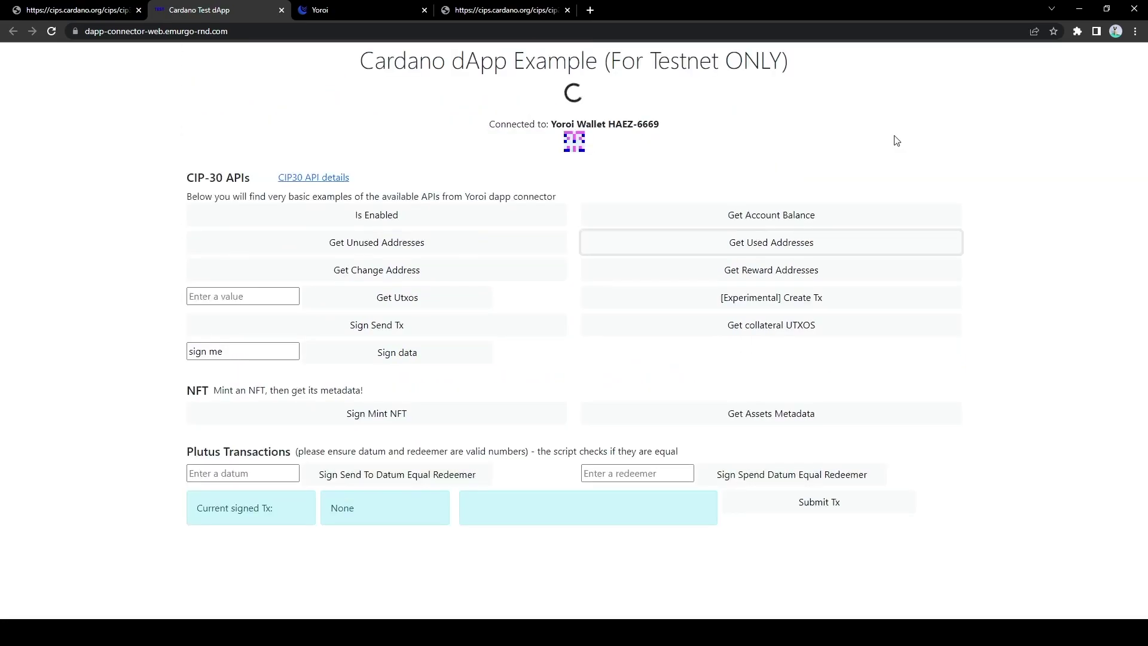
{"action": "scroll", "coordinate": [1016, 210], "scroll_direction": "down", "scroll_amount": 1}
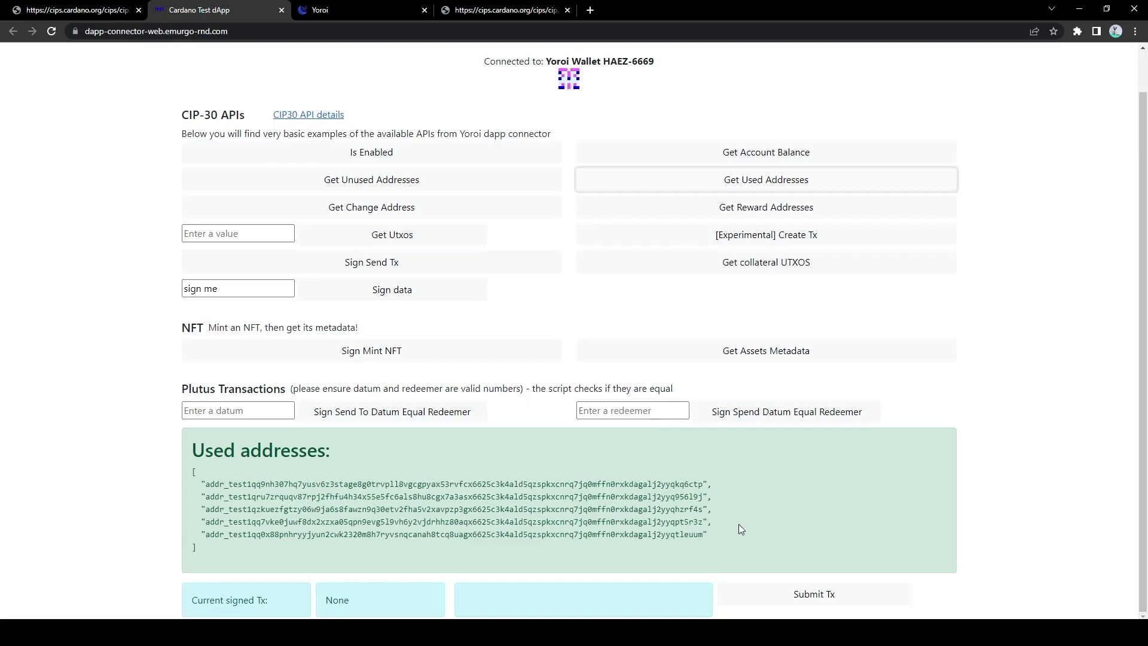
- Fetch the change address and highlight the returned addr_test1 string
{"action": "left_click", "coordinate": [436, 208]}
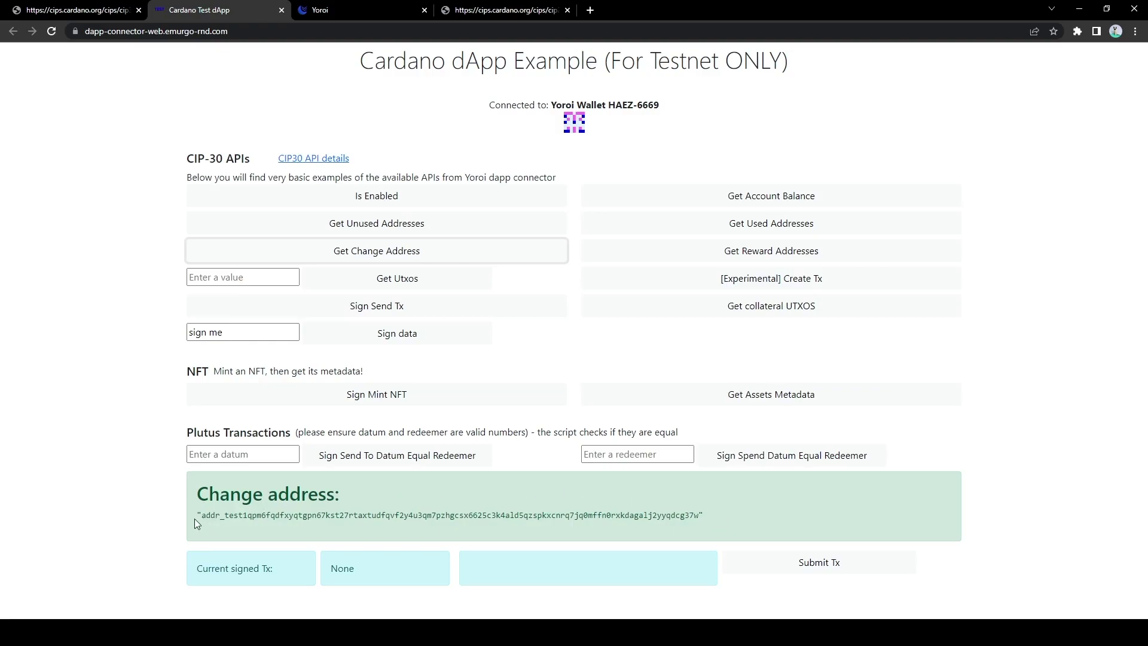
{"action": "left_click_drag", "start_coordinate": [197, 517], "coordinate": [730, 515]}
{"action": "left_click", "coordinate": [728, 512]}
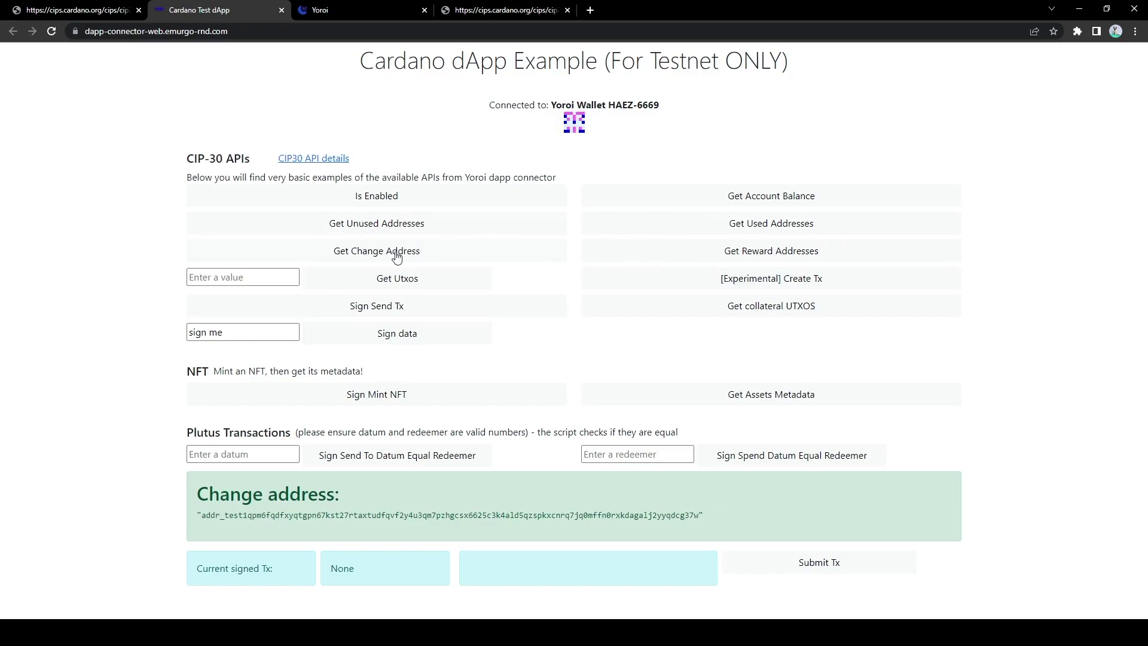
- Fetch the reward addresses and highlight the single stake_test1 address
{"action": "left_click", "coordinate": [791, 246]}
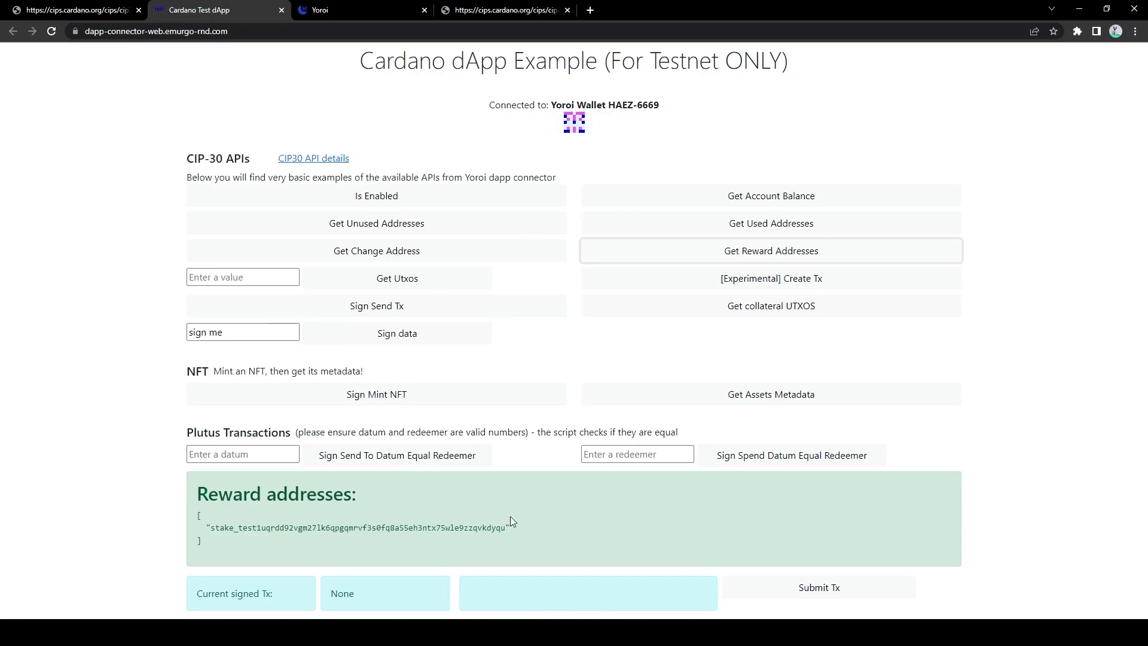
{"action": "left_click_drag", "start_coordinate": [511, 516], "coordinate": [532, 533]}
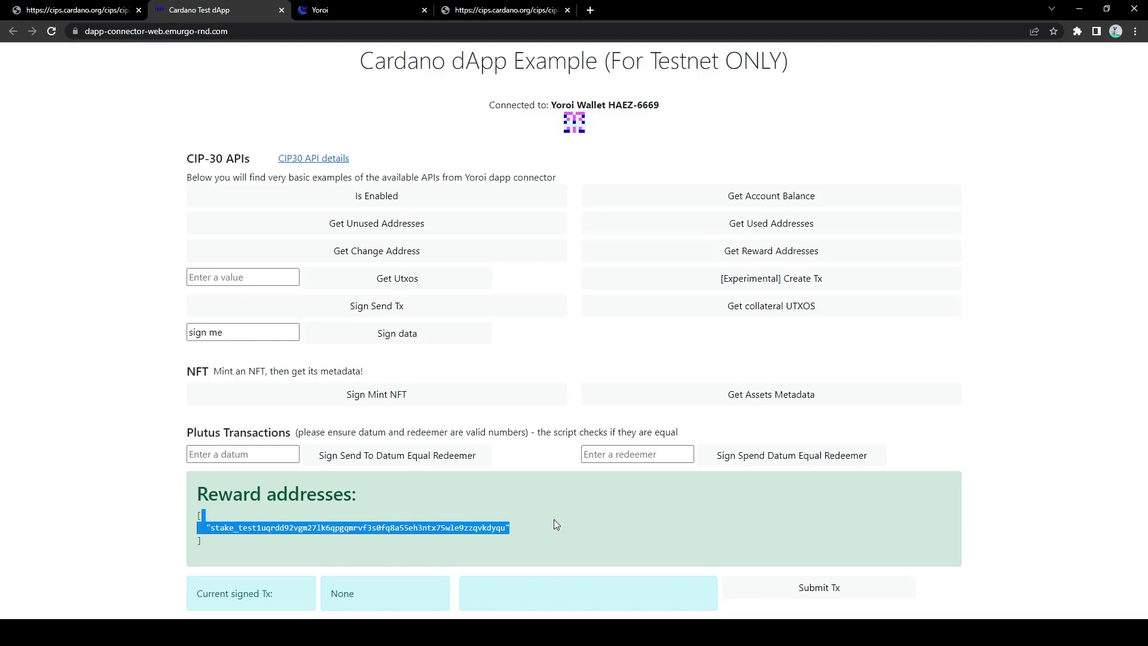
{"action": "left_click", "coordinate": [554, 519]}
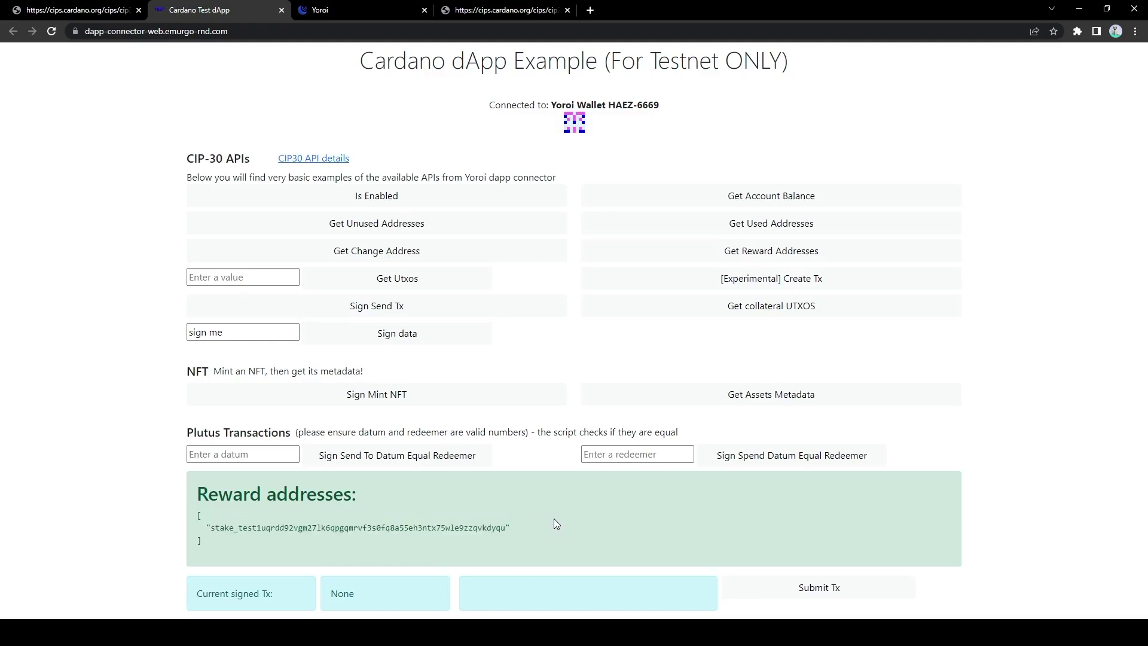
- List the wallet's seven UTxOs and scroll through the returned JSON entries
{"action": "left_click", "coordinate": [422, 285]}
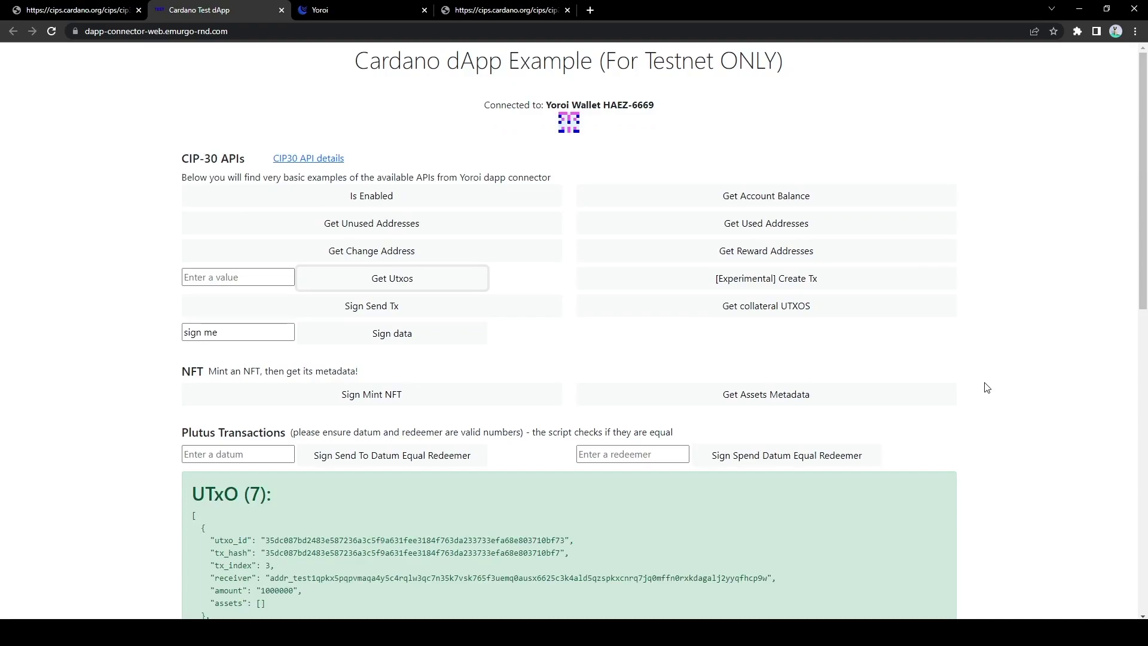
{"action": "scroll", "coordinate": [987, 388], "scroll_direction": "down", "scroll_amount": 1}
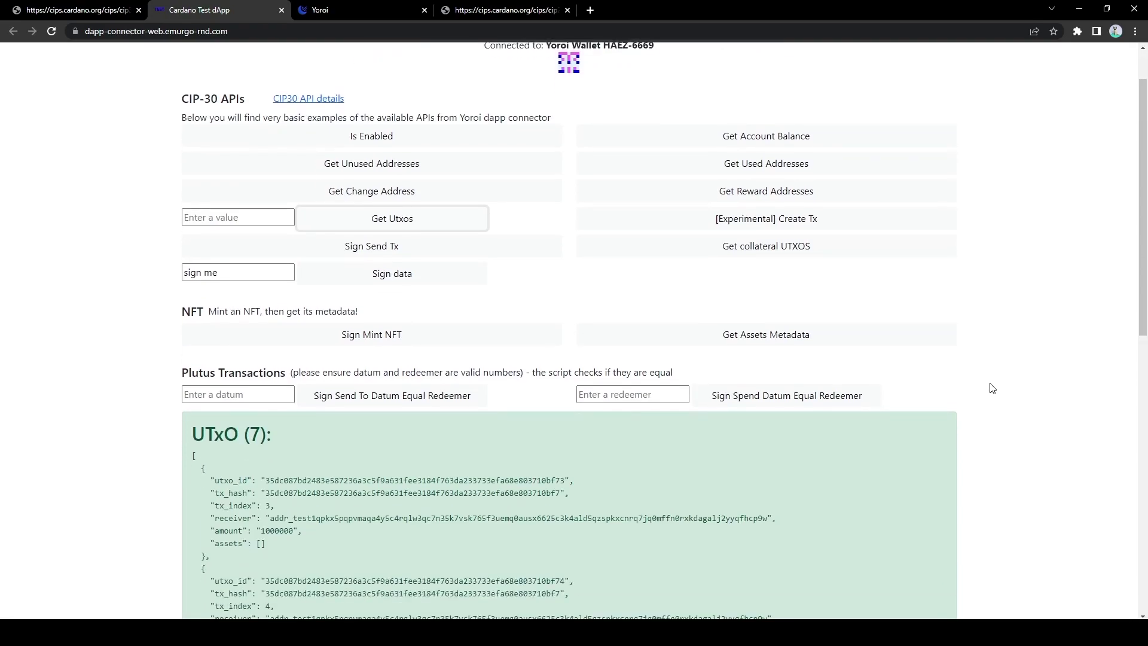
{"action": "scroll", "coordinate": [989, 387], "scroll_direction": "down", "scroll_amount": 2}
{"action": "scroll", "coordinate": [994, 399], "scroll_direction": "down", "scroll_amount": 3}
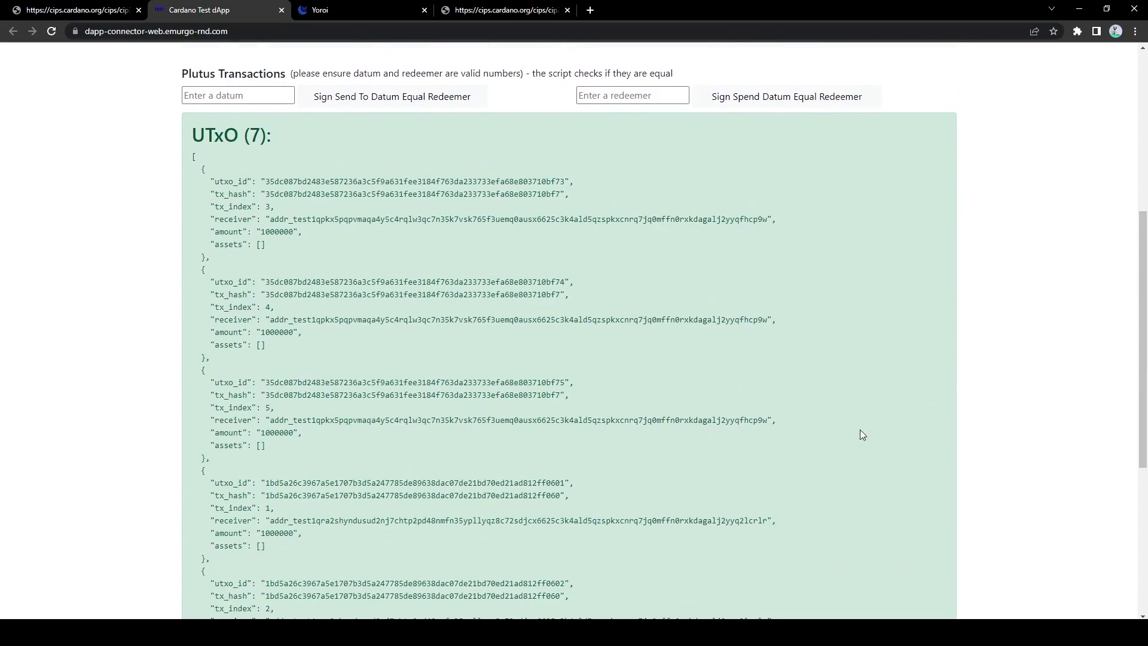
{"action": "scroll", "coordinate": [866, 394], "scroll_direction": "down", "scroll_amount": 1}
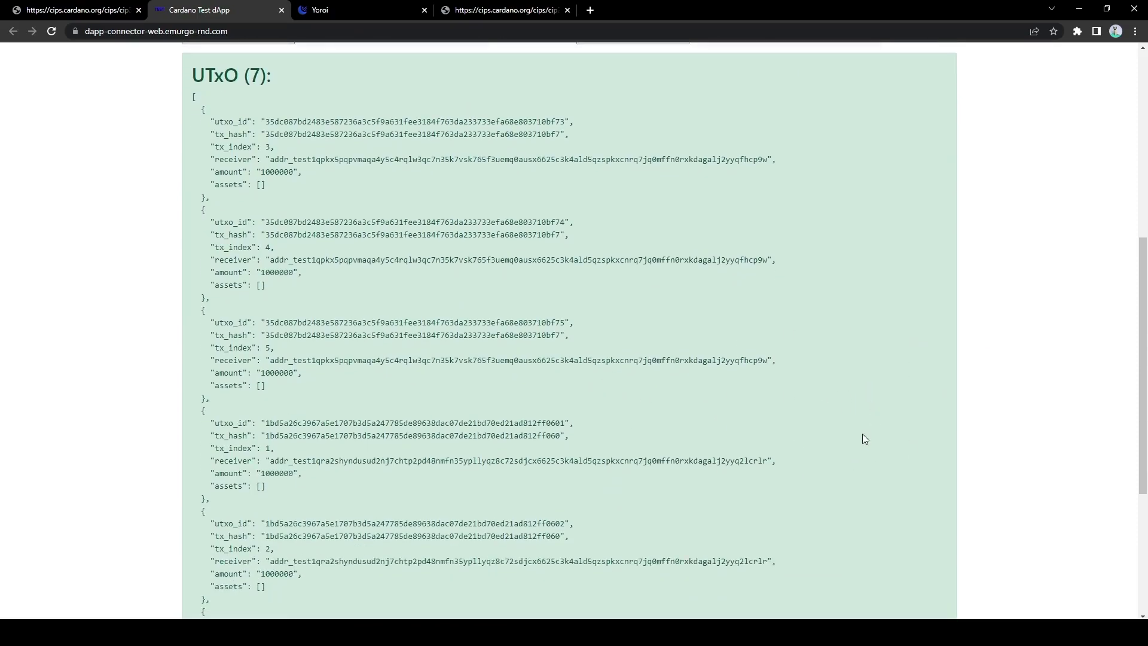
{"action": "scroll", "coordinate": [863, 434], "scroll_direction": "down", "scroll_amount": 1}
{"action": "scroll", "coordinate": [861, 435], "scroll_direction": "down", "scroll_amount": 1}
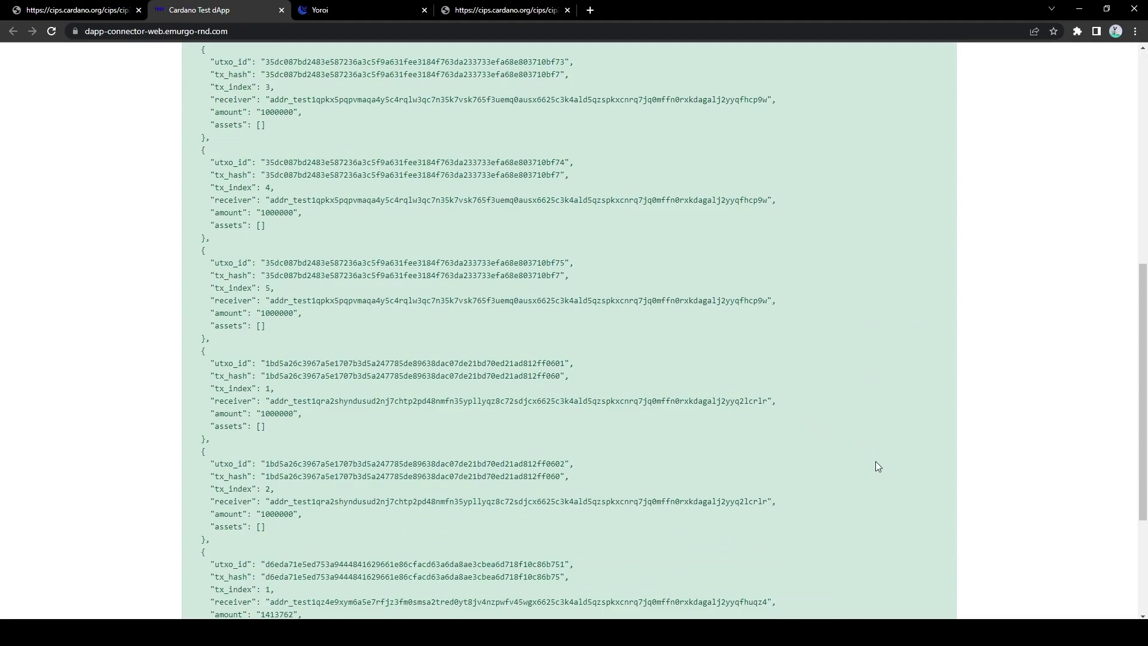
{"action": "scroll", "coordinate": [876, 461], "scroll_direction": "down", "scroll_amount": 1}
{"action": "scroll", "coordinate": [814, 479], "scroll_direction": "down", "scroll_amount": 1}
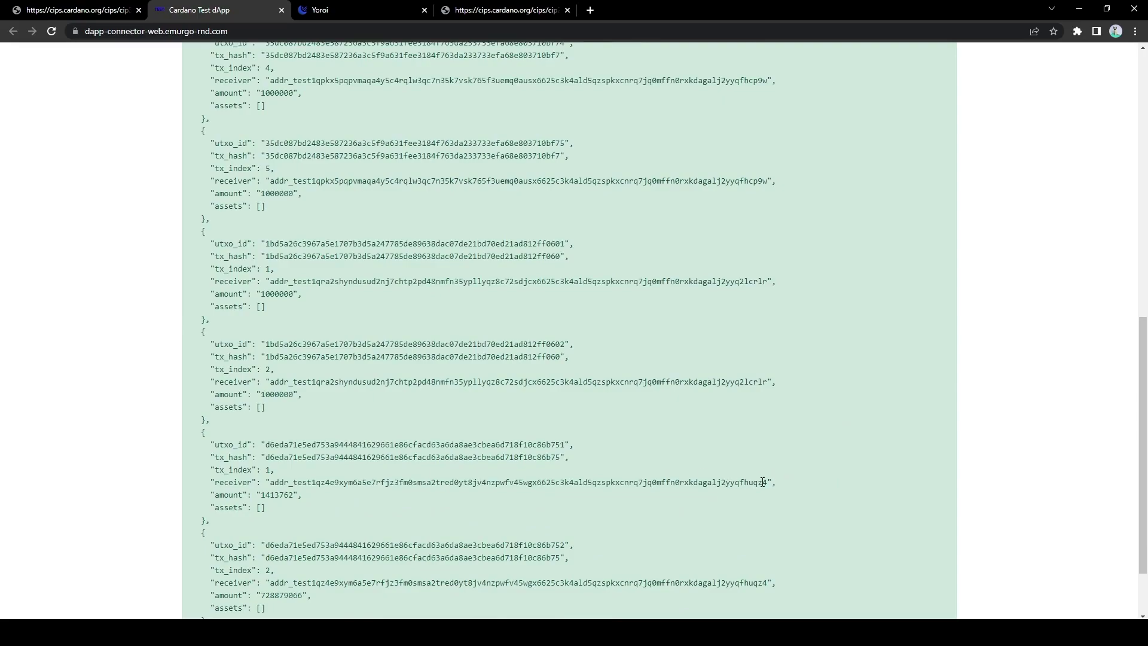
- Highlight several receiver addresses in the UTxO list to inspect them
{"action": "left_click_drag", "start_coordinate": [767, 482], "coordinate": [656, 482]}
{"action": "left_click", "coordinate": [844, 375]}
{"action": "left_click_drag", "start_coordinate": [643, 379], "coordinate": [733, 383]}
{"action": "left_click", "coordinate": [761, 382]}
{"action": "triple_click", "coordinate": [758, 480]}
{"action": "left_click", "coordinate": [816, 482]}
{"action": "scroll", "coordinate": [821, 481], "scroll_direction": "down", "scroll_amount": 1}
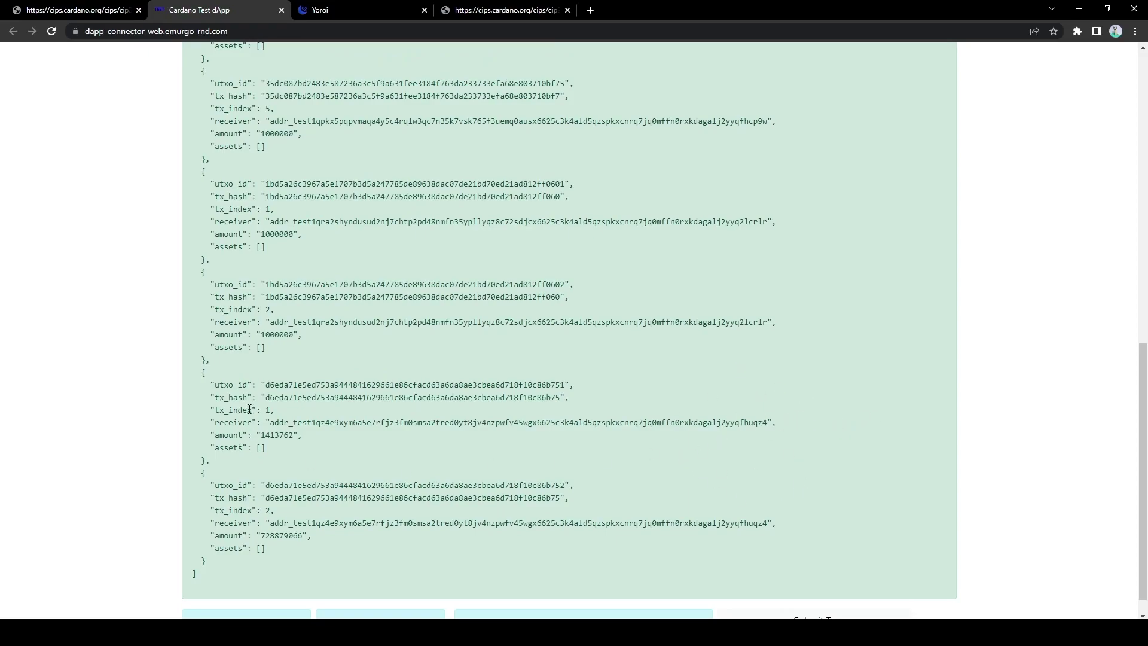
{"action": "scroll", "coordinate": [536, 383], "scroll_direction": "up", "scroll_amount": 6}
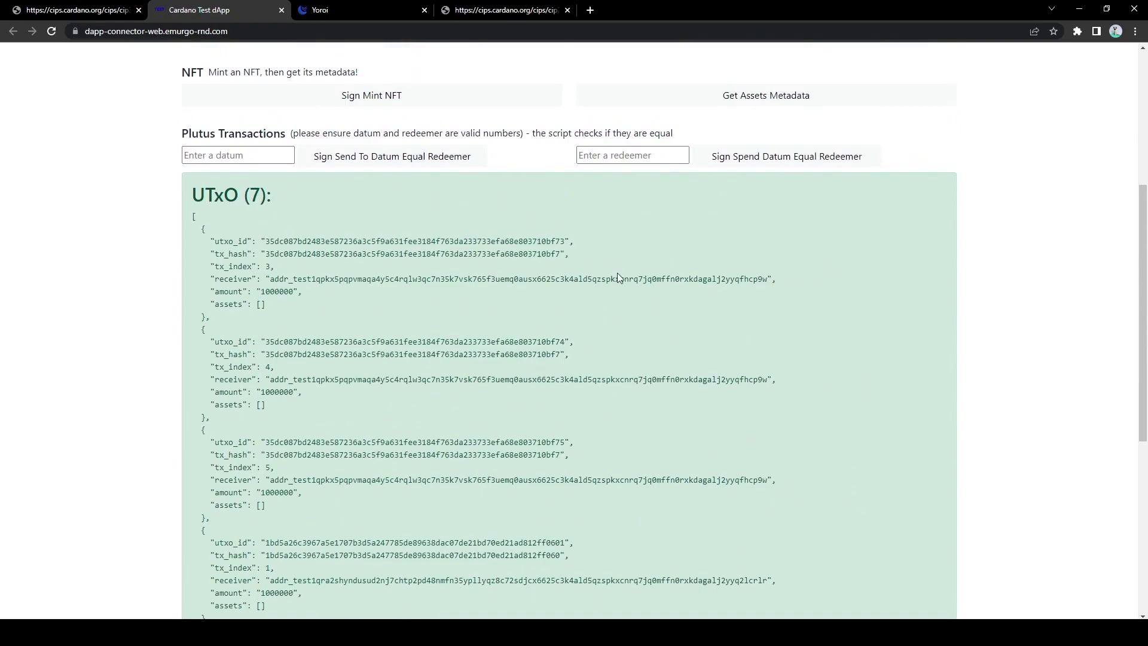
{"action": "left_click_drag", "start_coordinate": [638, 278], "coordinate": [764, 284]}
{"action": "left_click", "coordinate": [804, 273]}
{"action": "scroll", "coordinate": [800, 284], "scroll_direction": "up", "scroll_amount": 5}
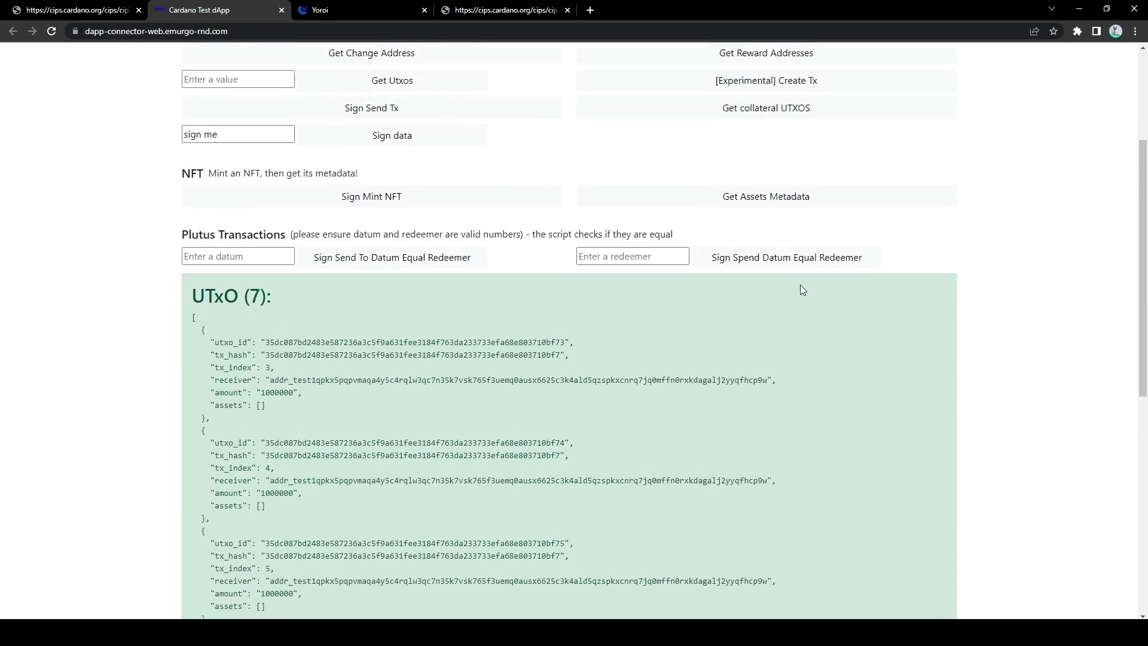
{"action": "key", "text": "Tab"}
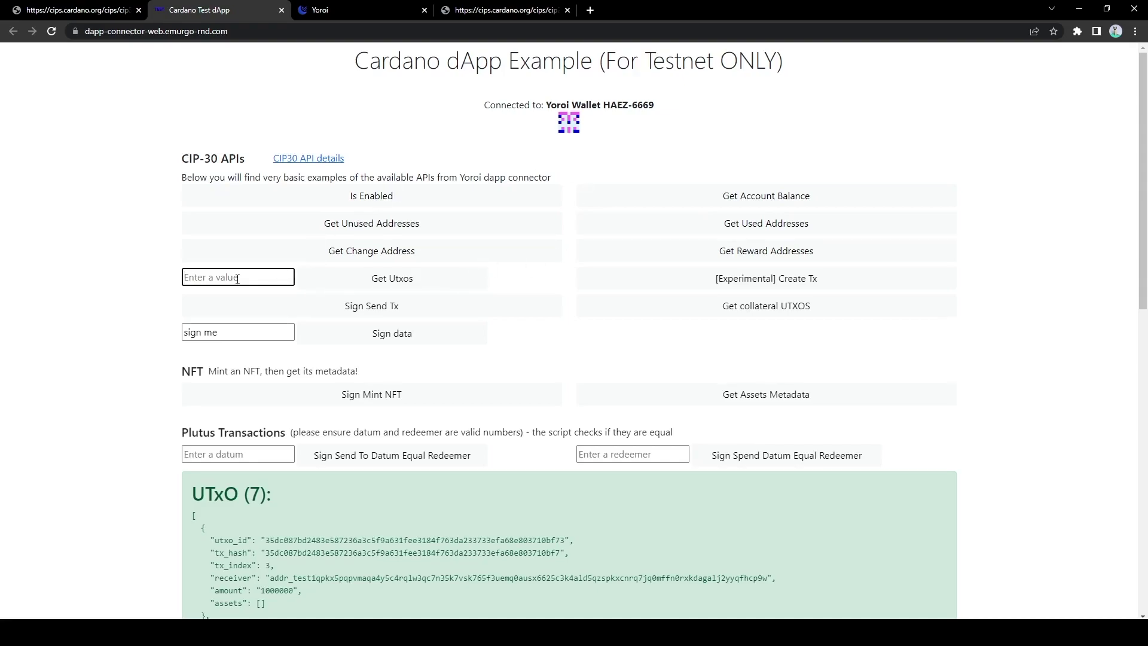
- Request UTxOs covering an amount of 100000000, narrowing the result to two entries
{"action": "type", "text": "100000000"}
{"action": "left_click", "coordinate": [451, 277]}
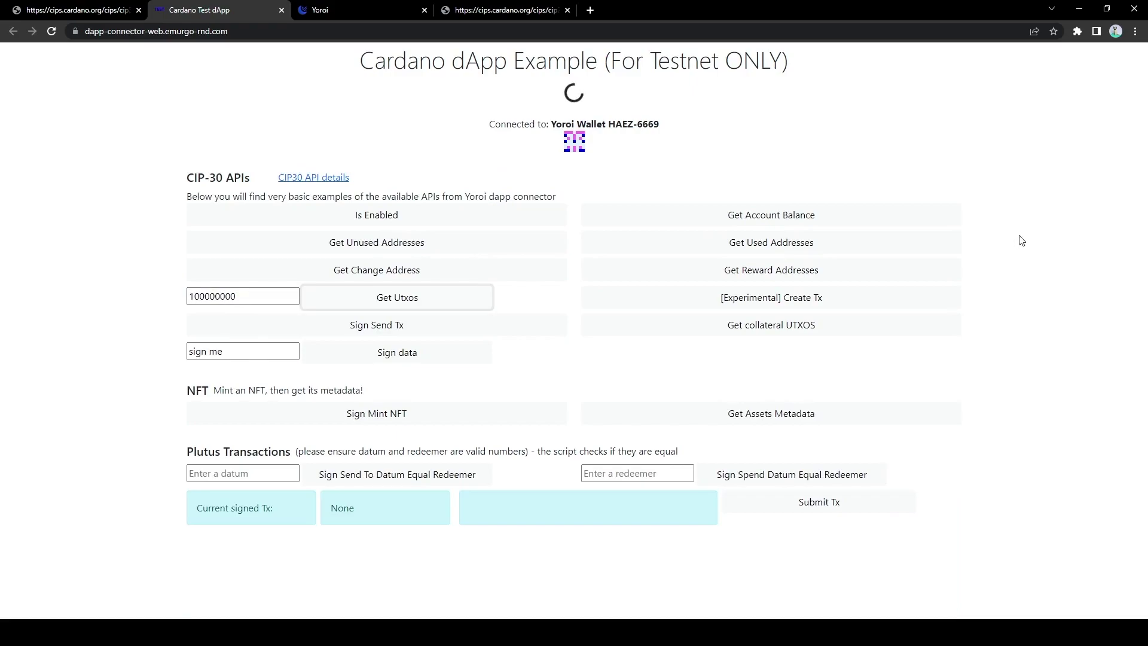
{"action": "scroll", "coordinate": [1042, 269], "scroll_direction": "down", "scroll_amount": 3}
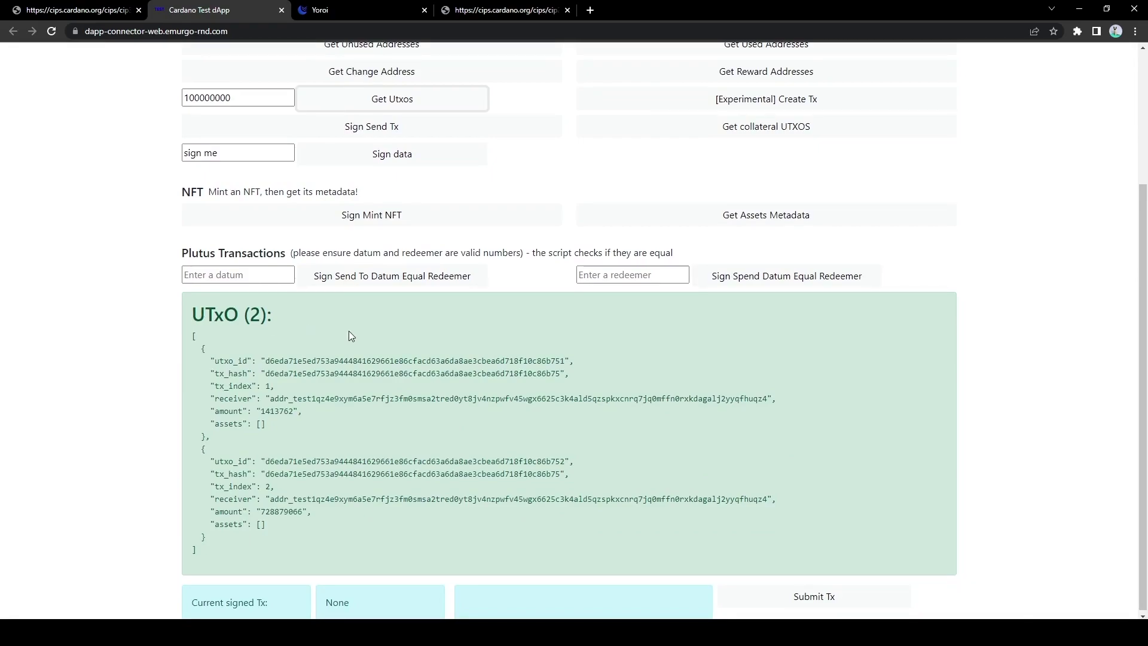
{"action": "scroll", "coordinate": [412, 374], "scroll_direction": "up", "scroll_amount": 2}
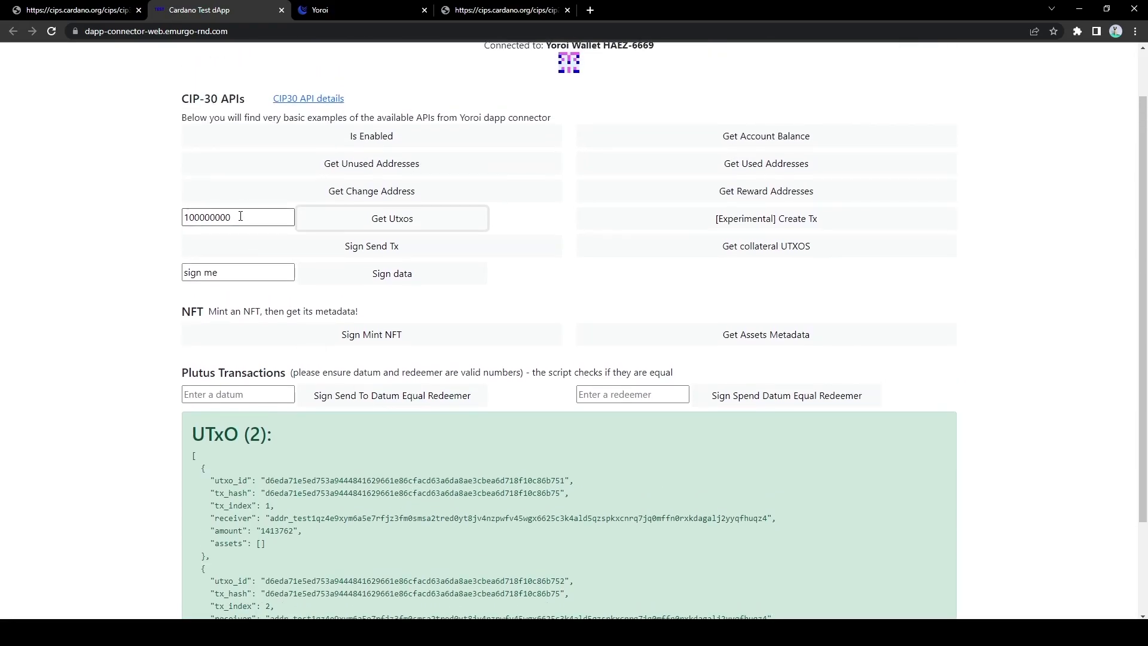
- Highlight the entered amount 100000000 to check it against the returned UTxOs
{"action": "left_click_drag", "start_coordinate": [235, 216], "coordinate": [169, 215]}
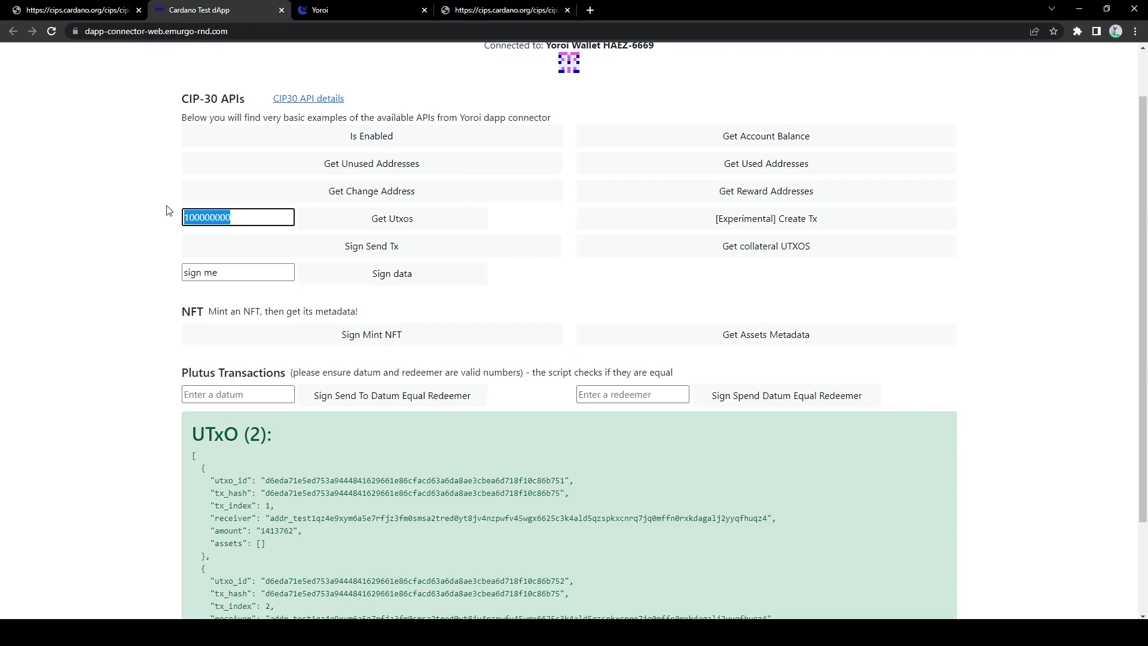
{"action": "left_click", "coordinate": [271, 216]}
{"action": "scroll", "coordinate": [281, 426], "scroll_direction": "down", "scroll_amount": 1}
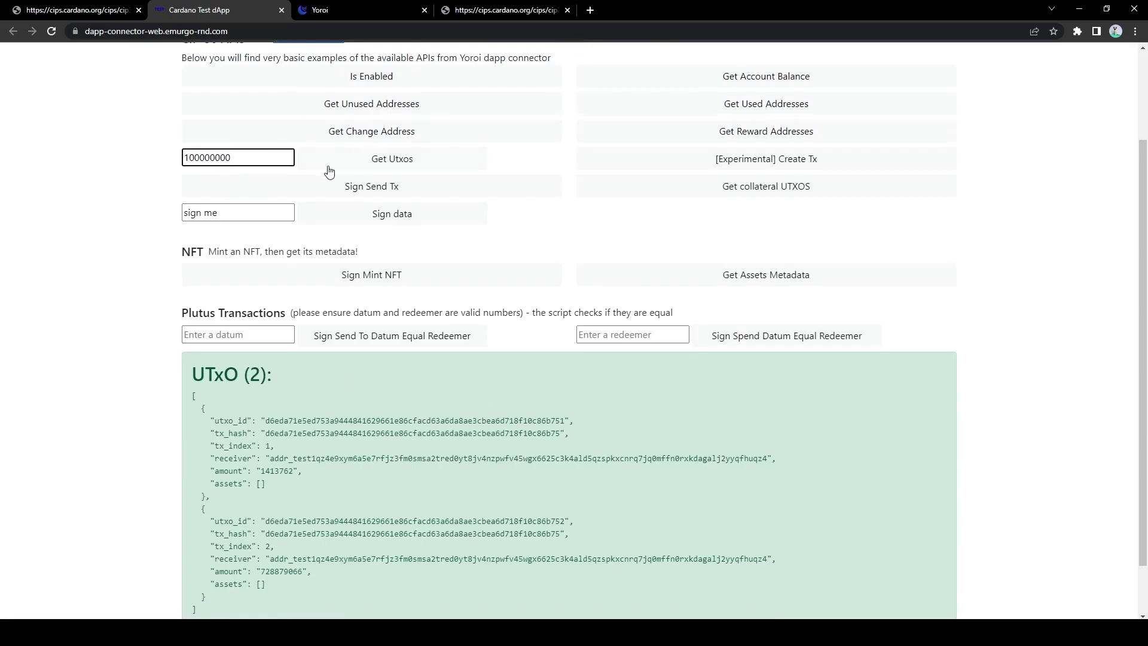
{"action": "left_click_drag", "start_coordinate": [260, 162], "coordinate": [186, 153]}
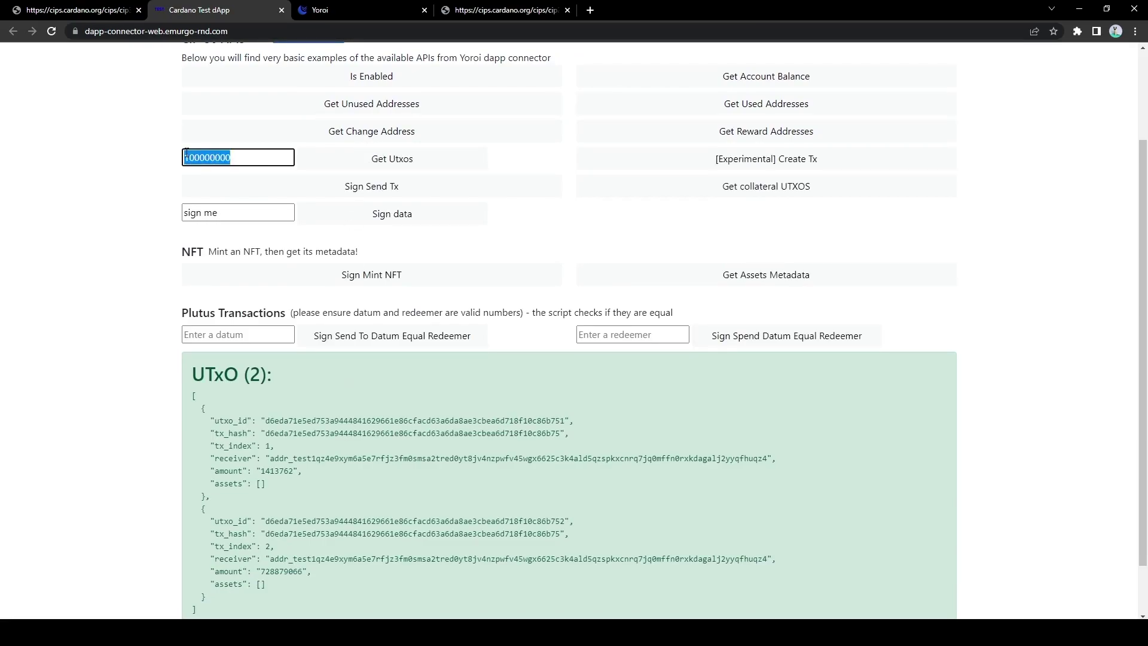
{"action": "left_click", "coordinate": [259, 150]}
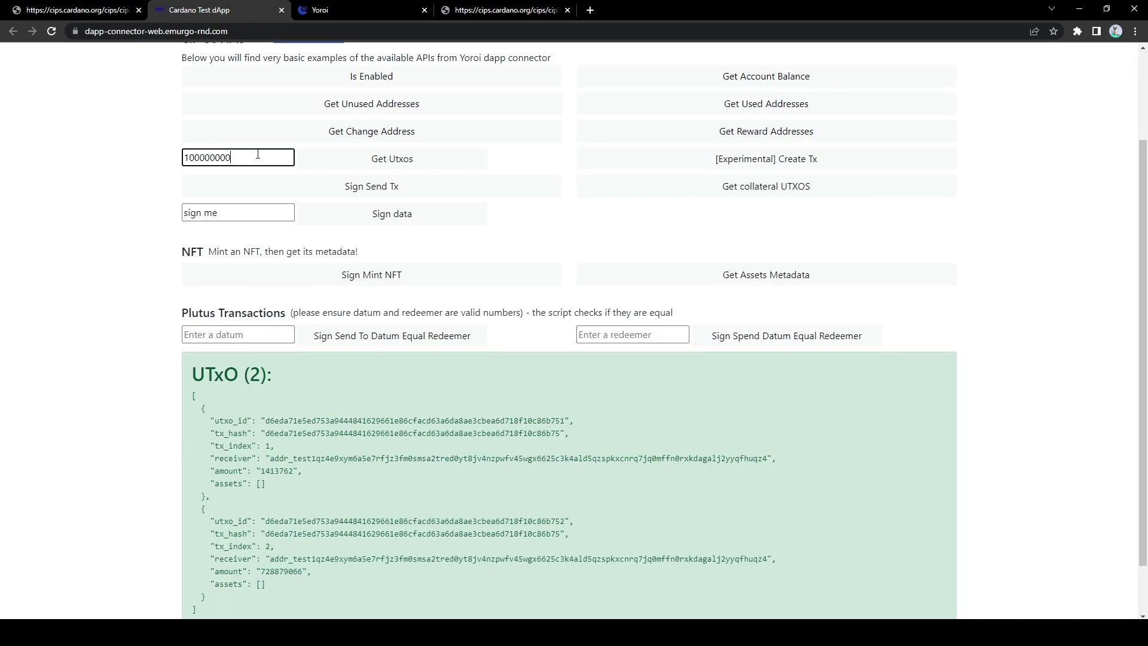
{"action": "left_click_drag", "start_coordinate": [258, 154], "coordinate": [125, 160]}
{"action": "left_click", "coordinate": [124, 160]}
{"action": "scroll", "coordinate": [384, 207], "scroll_direction": "up", "scroll_amount": 2}
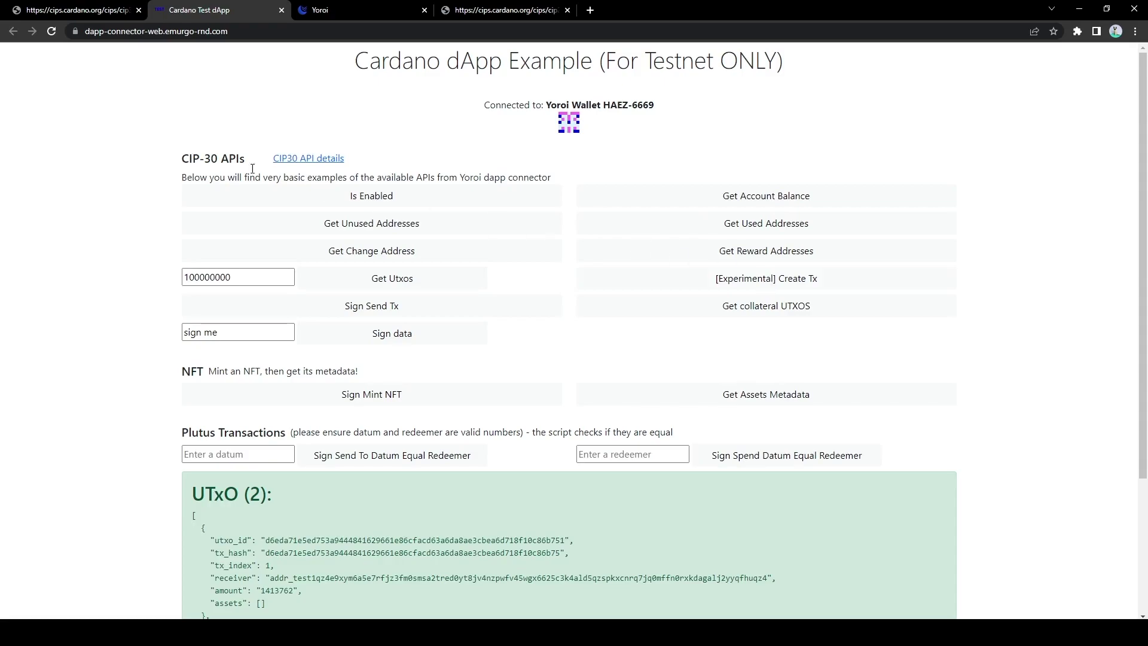
{"action": "left_click", "coordinate": [66, 10]}
{"action": "scroll", "coordinate": [764, 223], "scroll_direction": "up", "scroll_amount": 20}
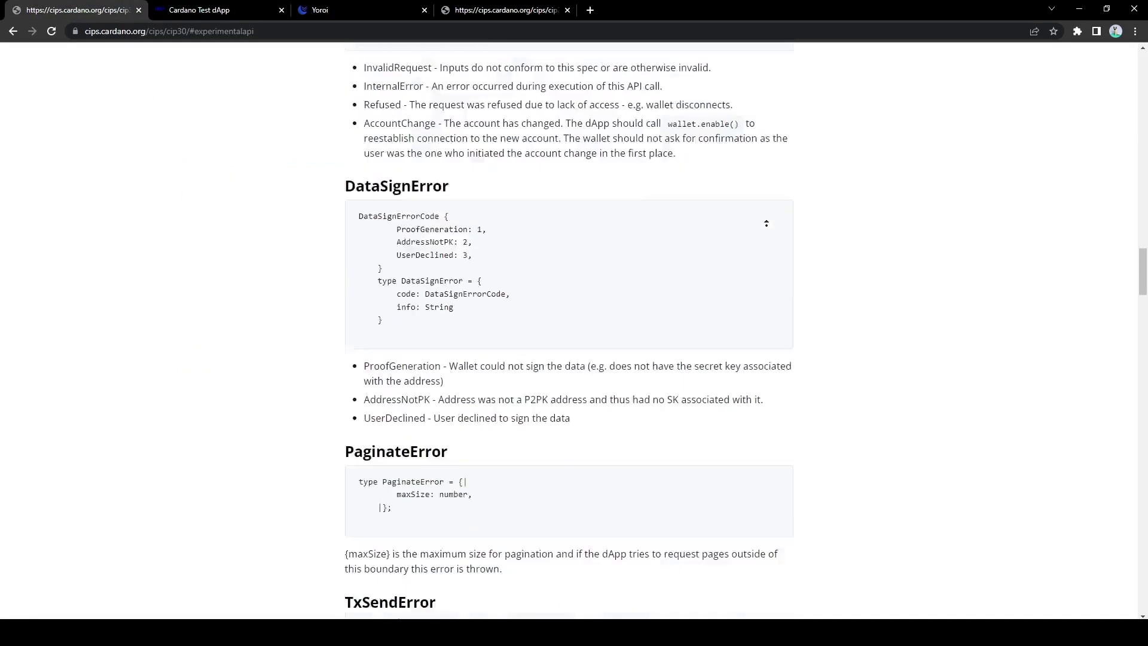
{"action": "scroll", "coordinate": [725, 358], "scroll_direction": "down", "scroll_amount": 7}
{"action": "scroll", "coordinate": [696, 399], "scroll_direction": "down", "scroll_amount": 3}
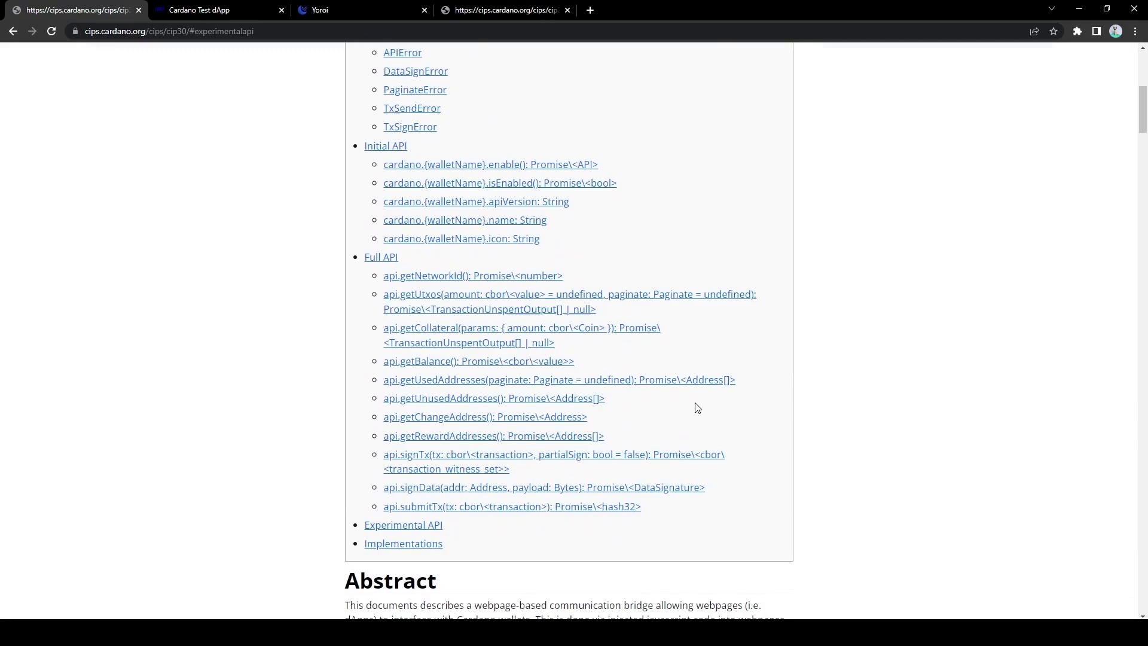
{"action": "left_click", "coordinate": [425, 522]}
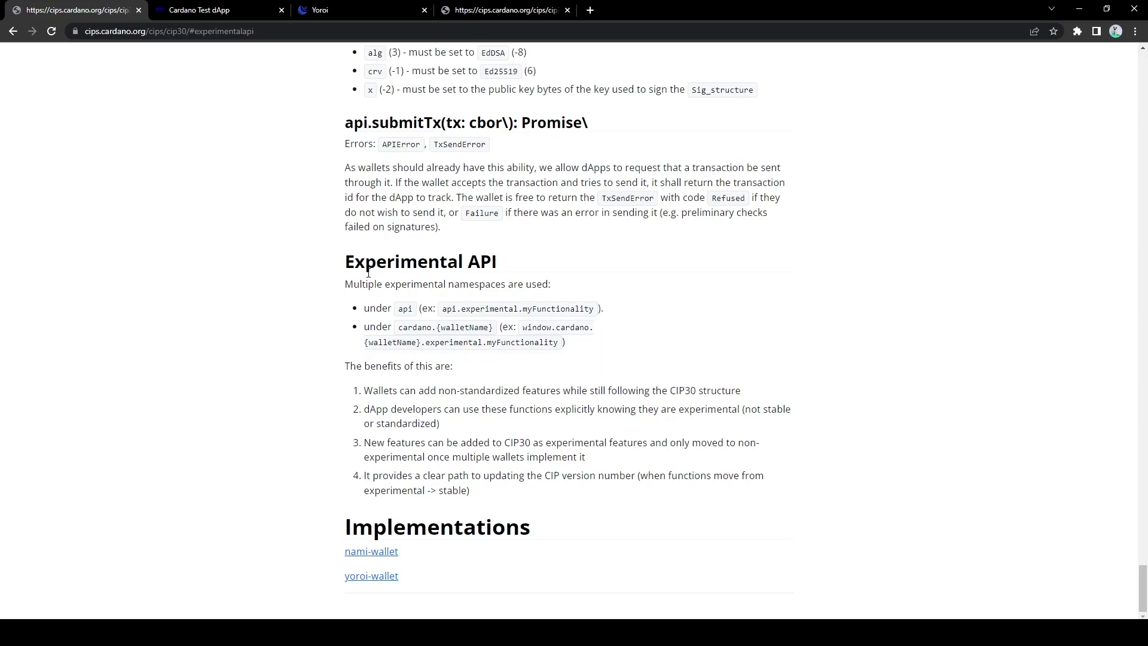
{"action": "left_click", "coordinate": [243, 12]}
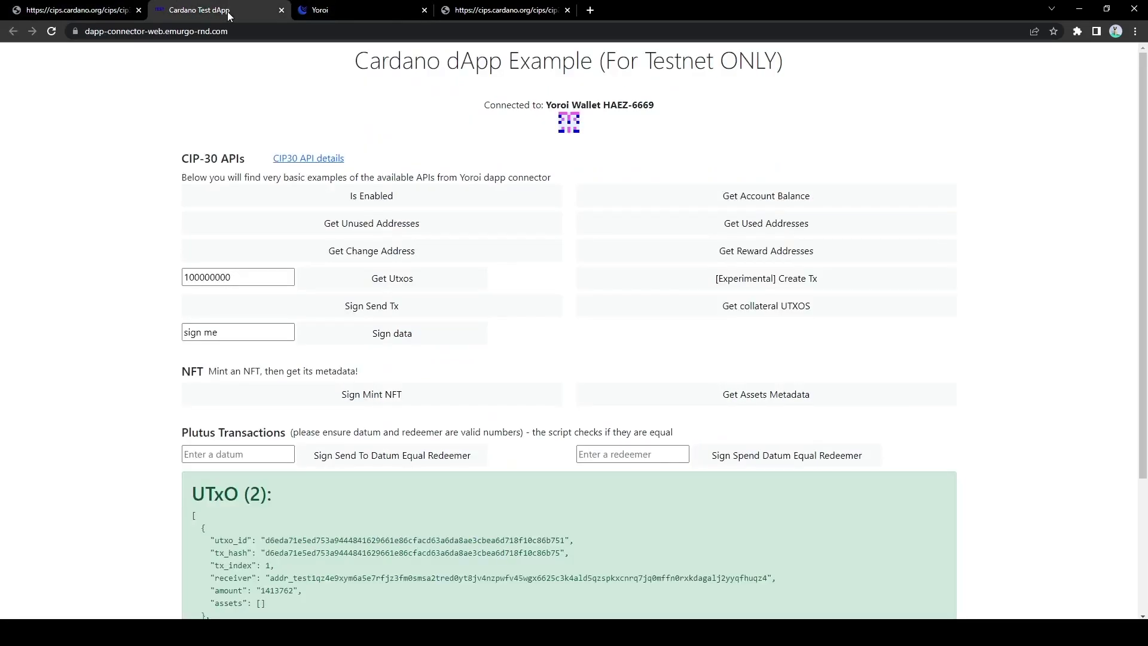
- Create an experimental transaction, yielding a CBOR hex string, then return to the CIP-30 docs
{"action": "left_click", "coordinate": [811, 281]}
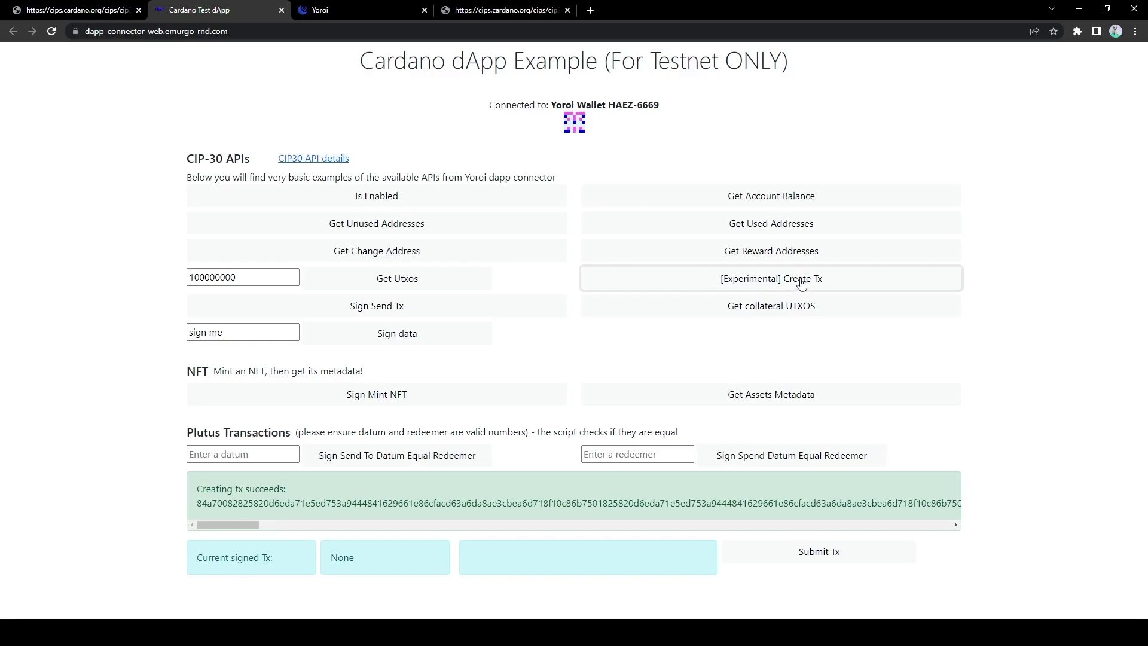
{"action": "left_click", "coordinate": [48, 16]}
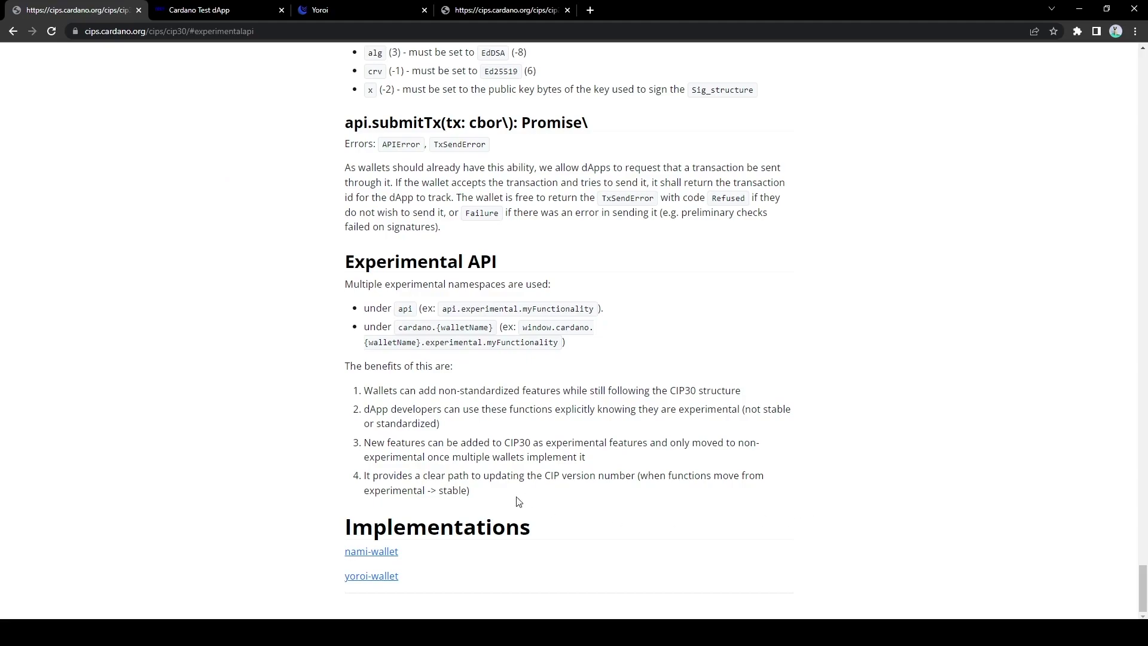
- Scroll back up the CIP-30 spec to Full API and return to the Cardano Test dApp page
{"action": "scroll", "coordinate": [744, 313], "scroll_direction": "up", "scroll_amount": 6}
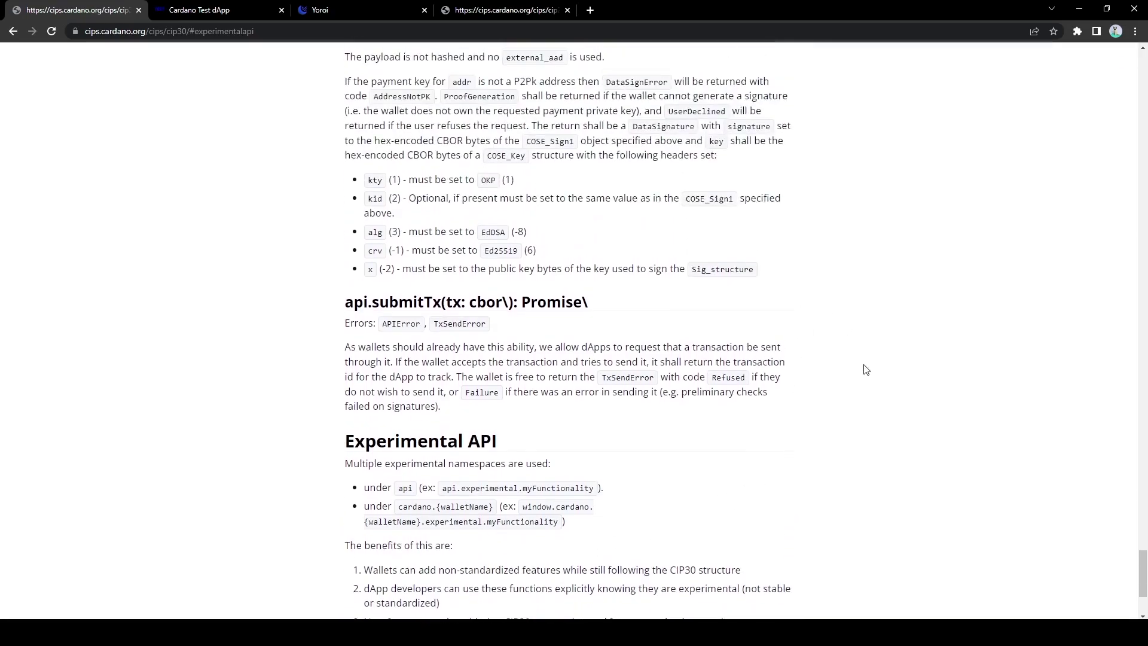
{"action": "scroll", "coordinate": [869, 351], "scroll_direction": "up", "scroll_amount": 19}
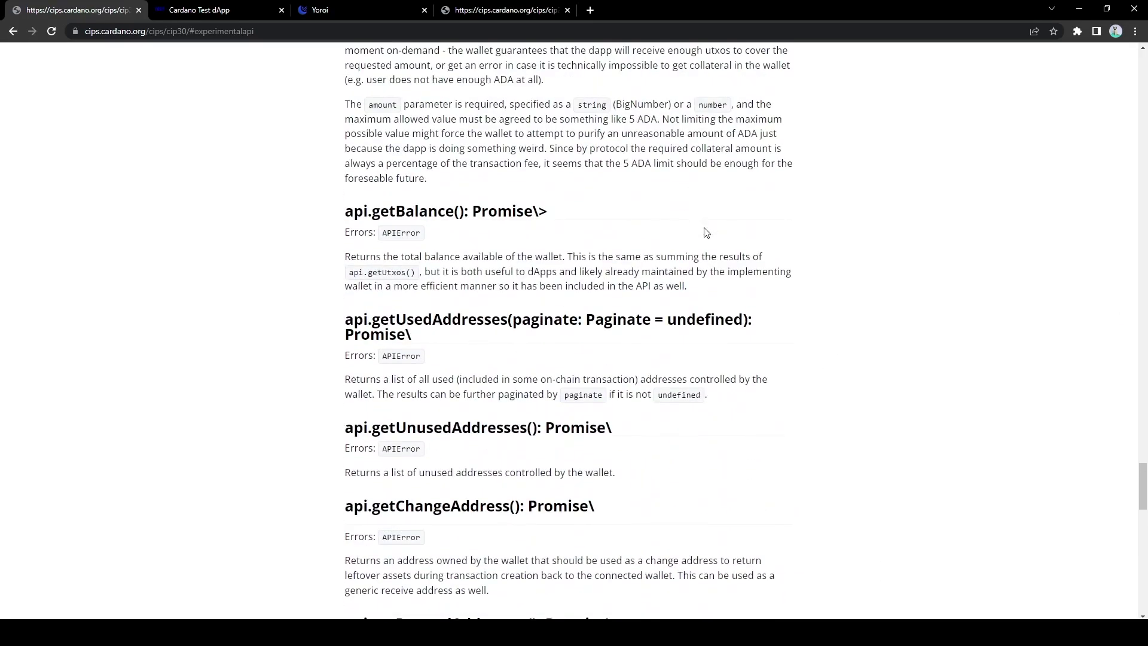
{"action": "scroll", "coordinate": [764, 293], "scroll_direction": "up", "scroll_amount": 9}
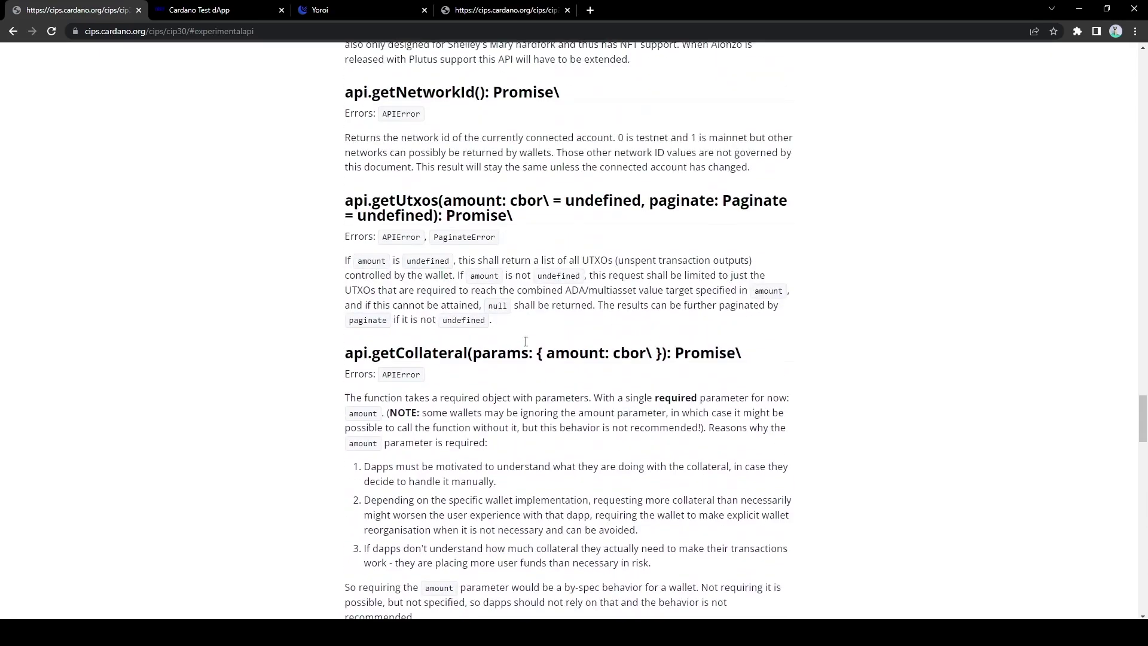
{"action": "scroll", "coordinate": [670, 184], "scroll_direction": "up", "scroll_amount": 3}
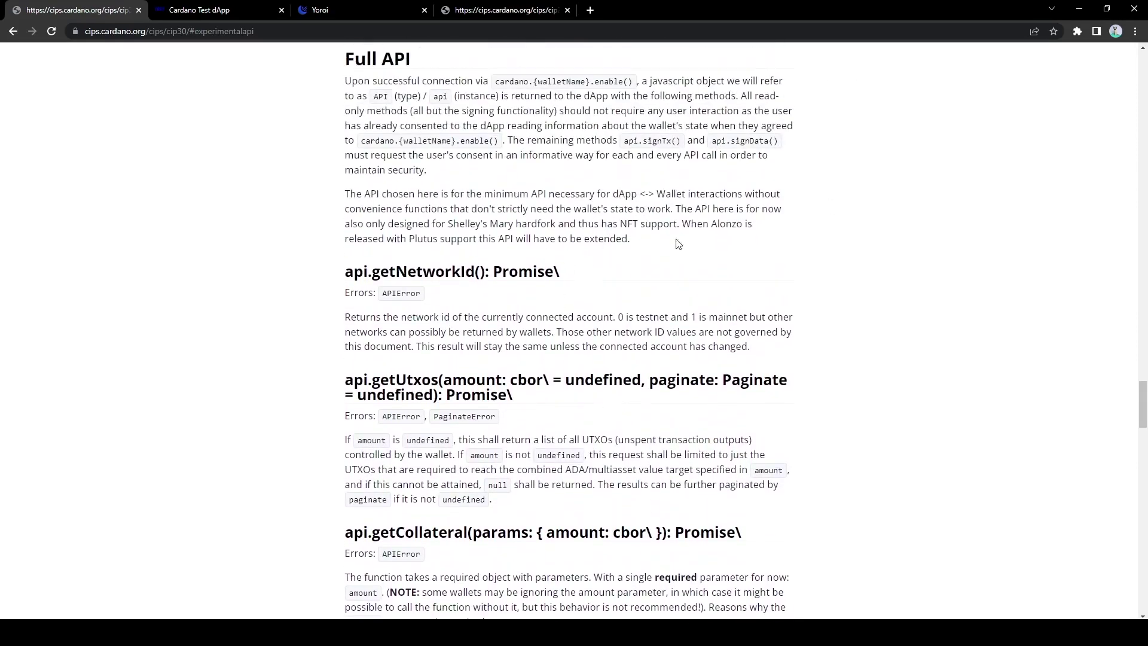
{"action": "left_click", "coordinate": [211, 17]}
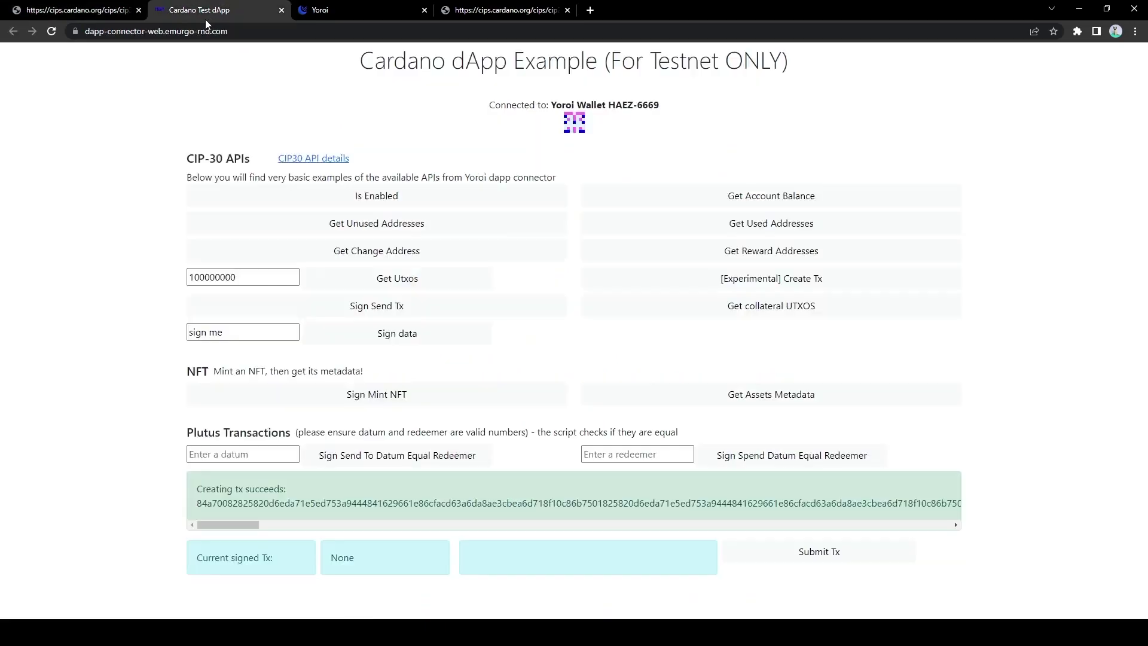
- Sign the send transaction in Yoroi by confirming with the spending password
{"action": "left_click", "coordinate": [386, 308]}
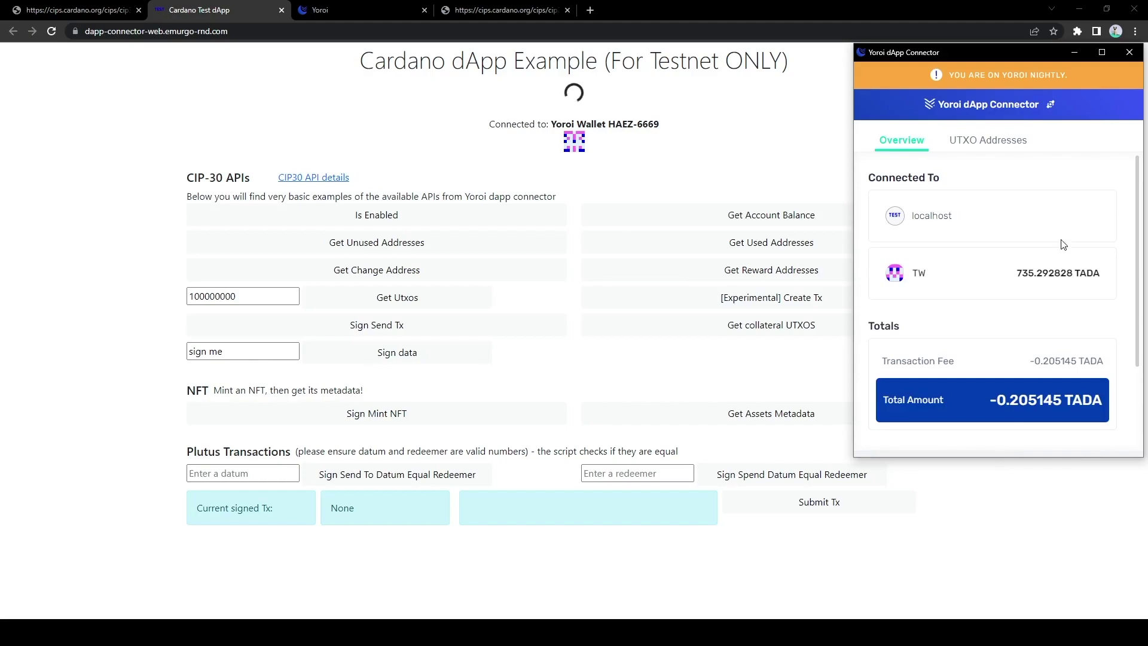
{"action": "scroll", "coordinate": [1070, 268], "scroll_direction": "down", "scroll_amount": 1}
{"action": "scroll", "coordinate": [1067, 269], "scroll_direction": "down", "scroll_amount": 1}
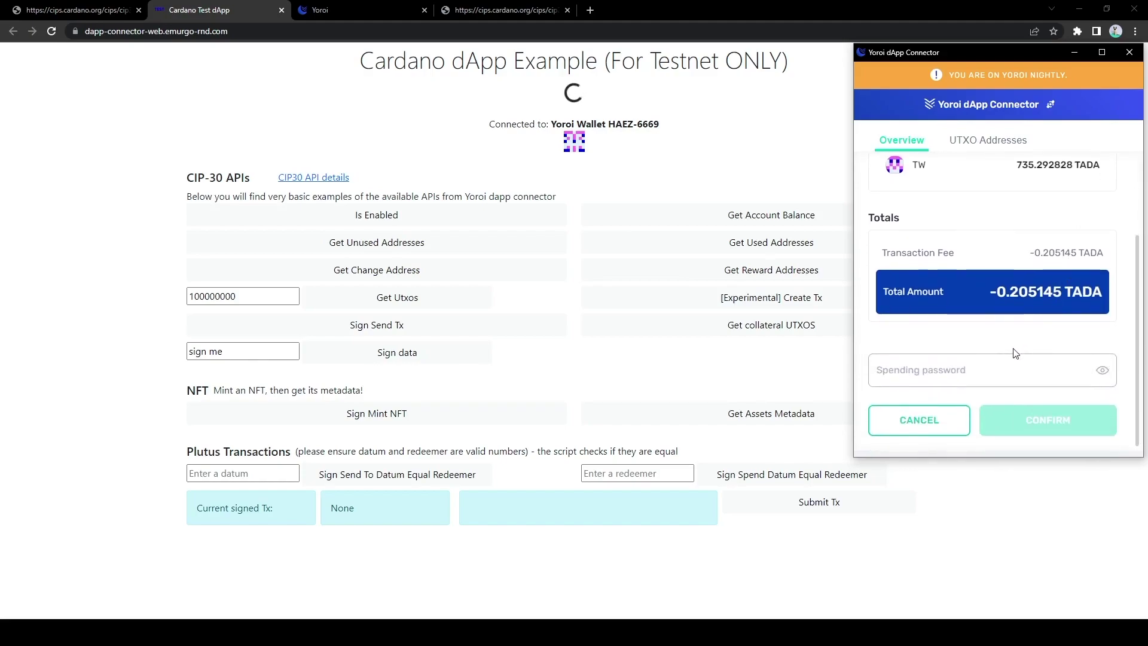
{"action": "left_click", "coordinate": [958, 363]}
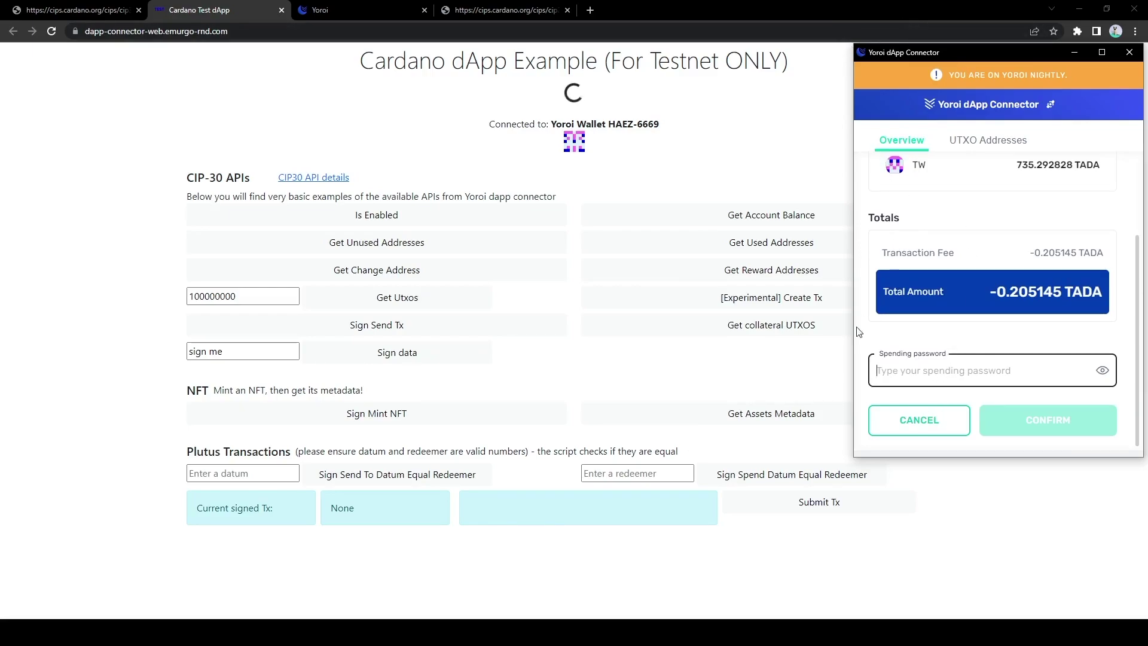
{"action": "type", "text": "••••••••"}
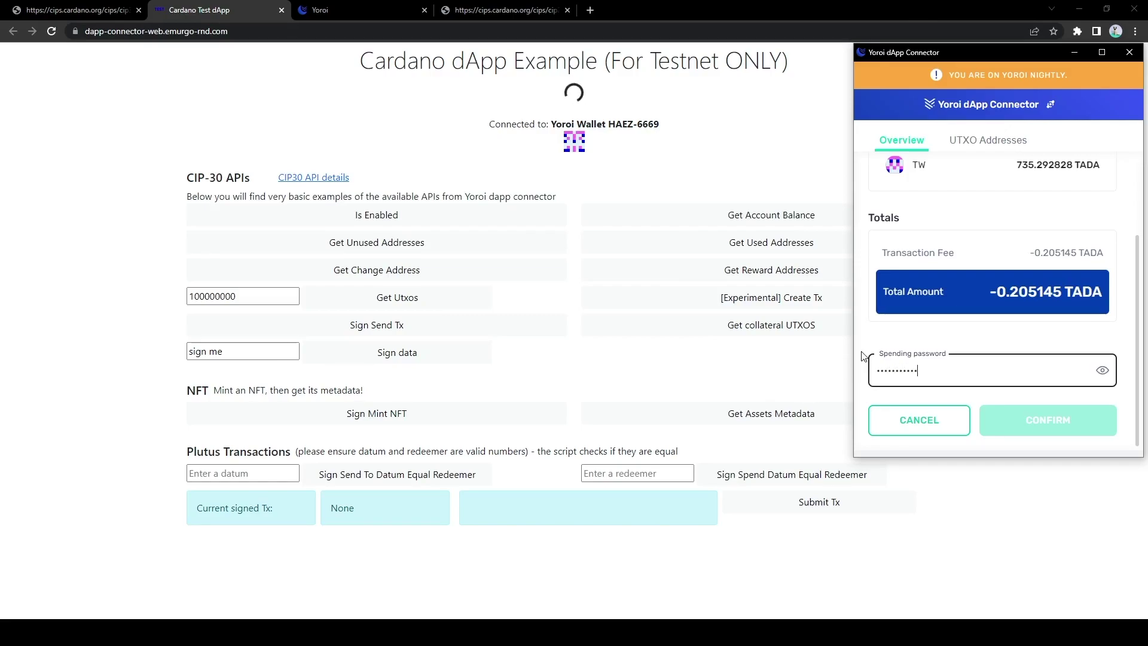
{"action": "left_click", "coordinate": [1024, 421]}
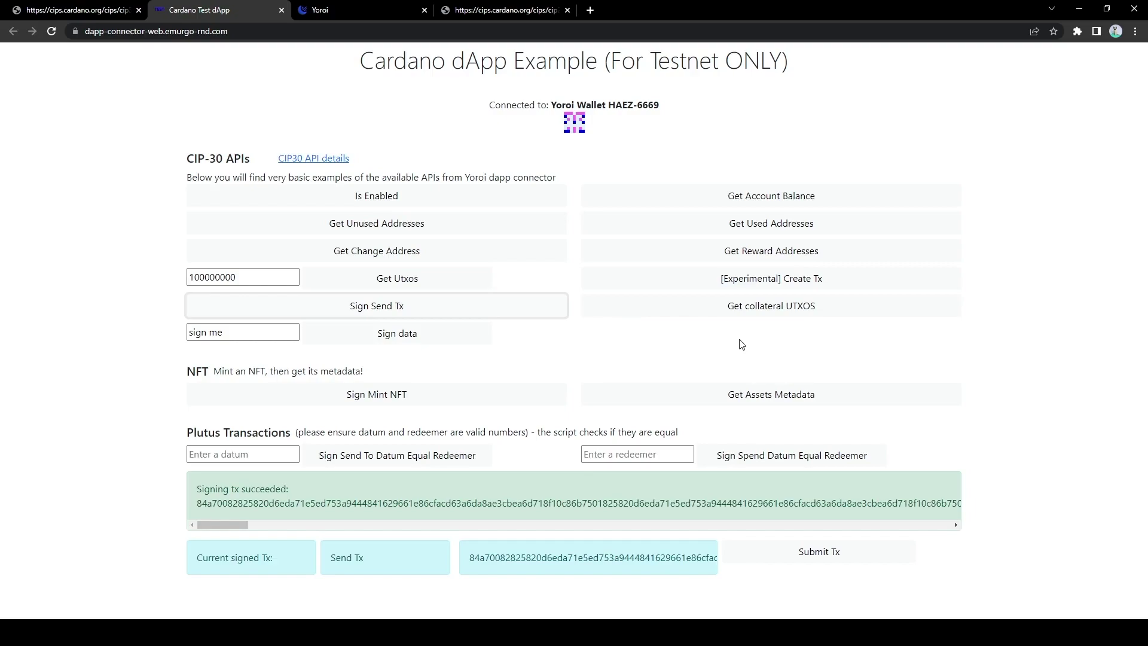
- Fetch the collateral UTxOs and review the five 1000000-lovelace entries in the JSON list
{"action": "left_click", "coordinate": [795, 311]}
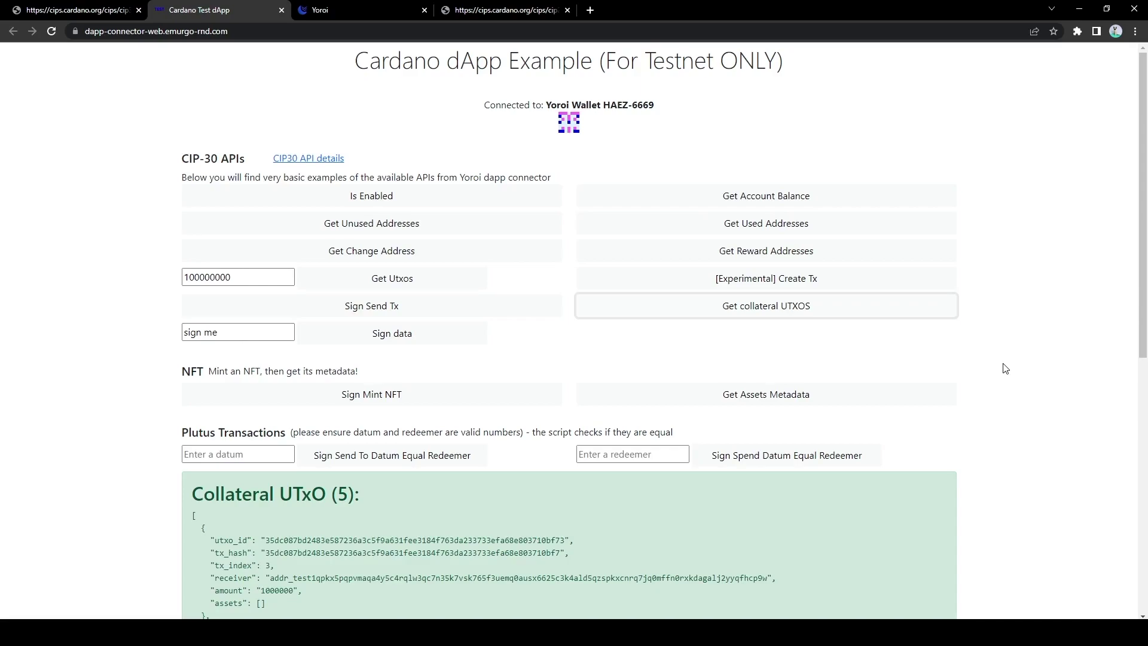
{"action": "scroll", "coordinate": [1005, 368], "scroll_direction": "down", "scroll_amount": 3}
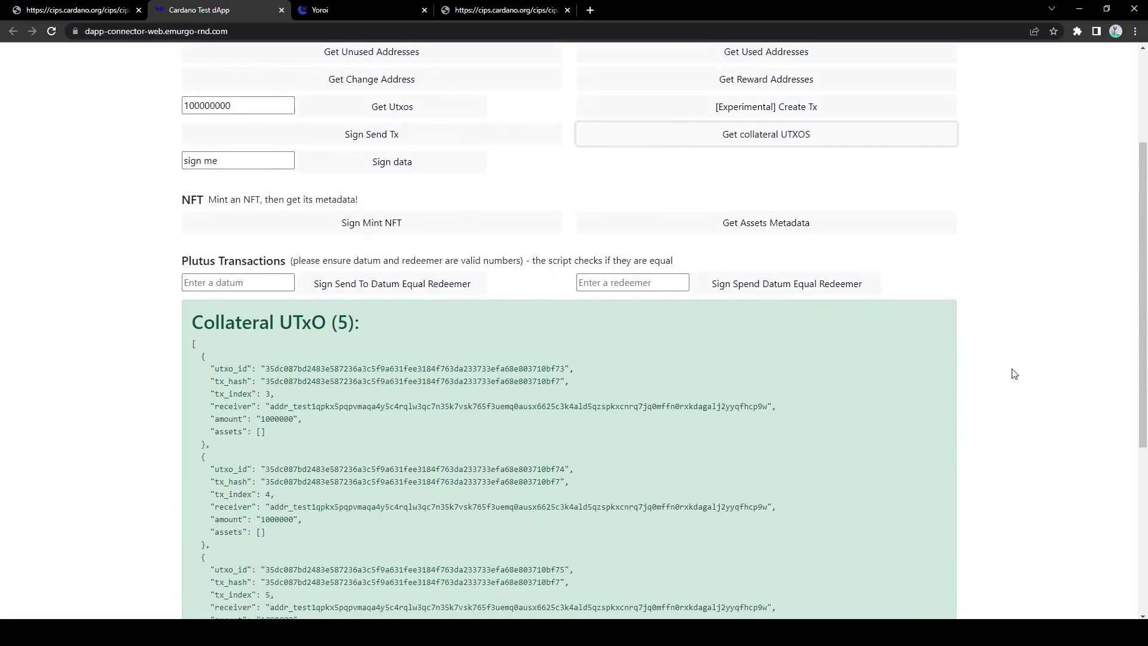
{"action": "scroll", "coordinate": [1015, 374], "scroll_direction": "up", "scroll_amount": 3}
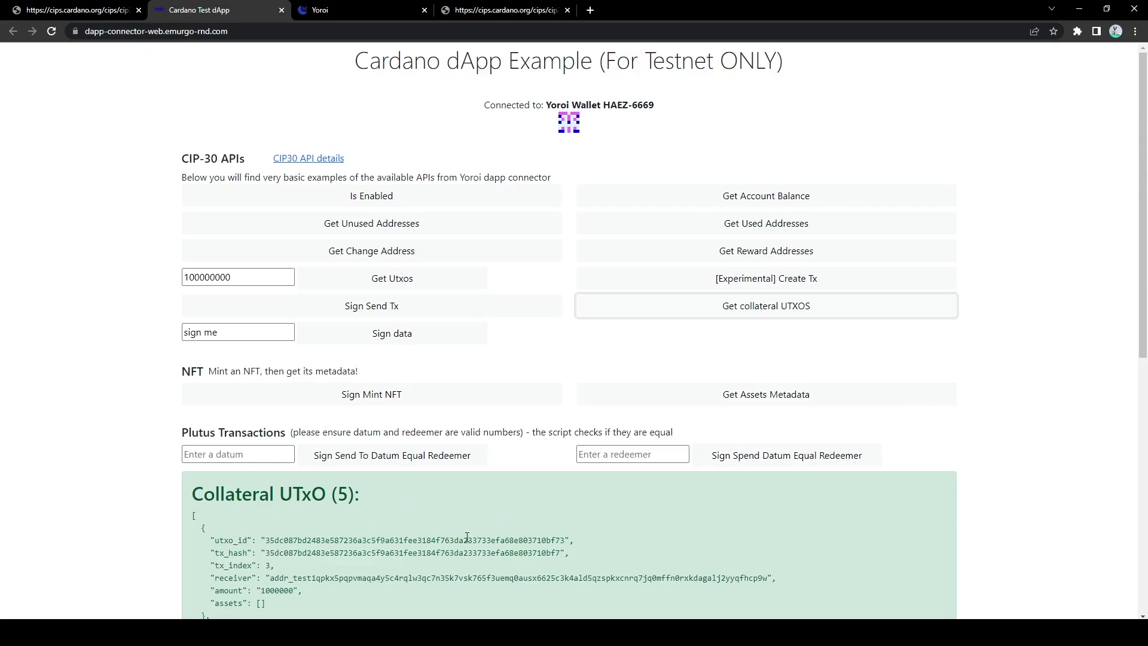
{"action": "scroll", "coordinate": [367, 517], "scroll_direction": "down", "scroll_amount": 2}
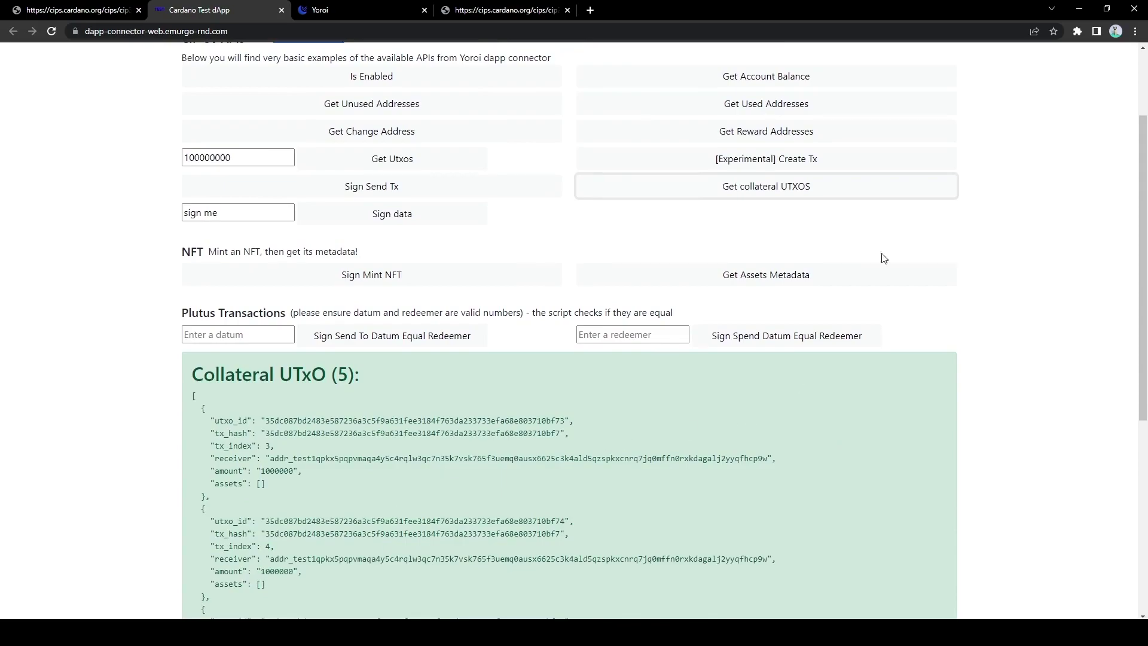
{"action": "scroll", "coordinate": [957, 221], "scroll_direction": "up", "scroll_amount": 2}
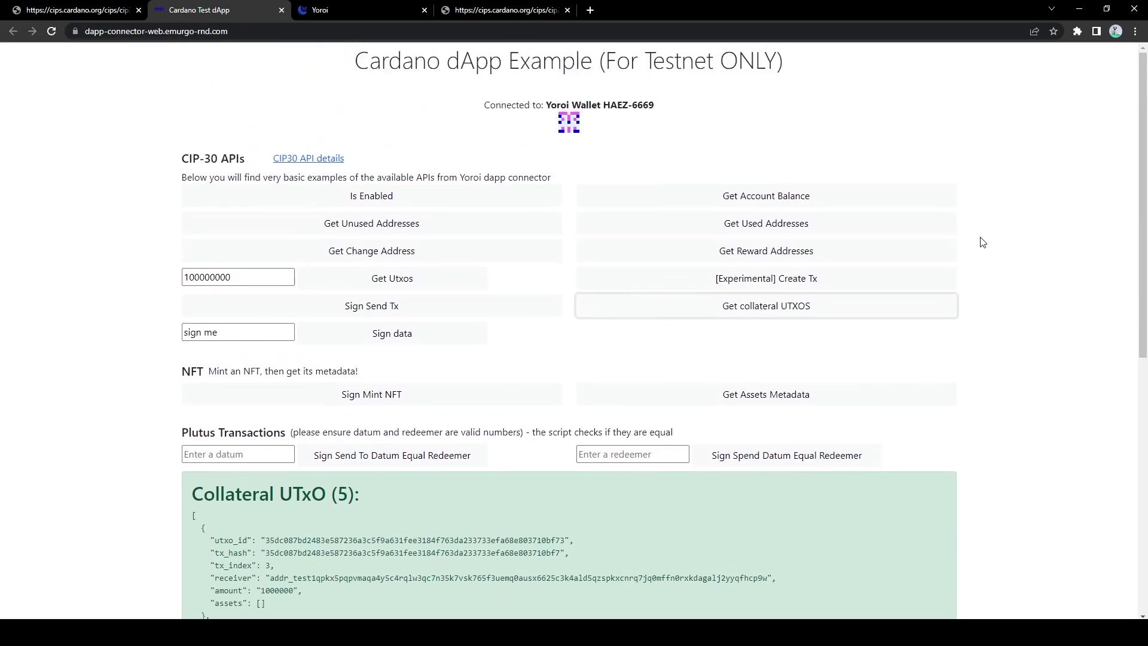
- Replace the 'sign me' message text with abc123
{"action": "left_click", "coordinate": [270, 333]}
{"action": "left_click_drag", "start_coordinate": [270, 333], "coordinate": [136, 331]}
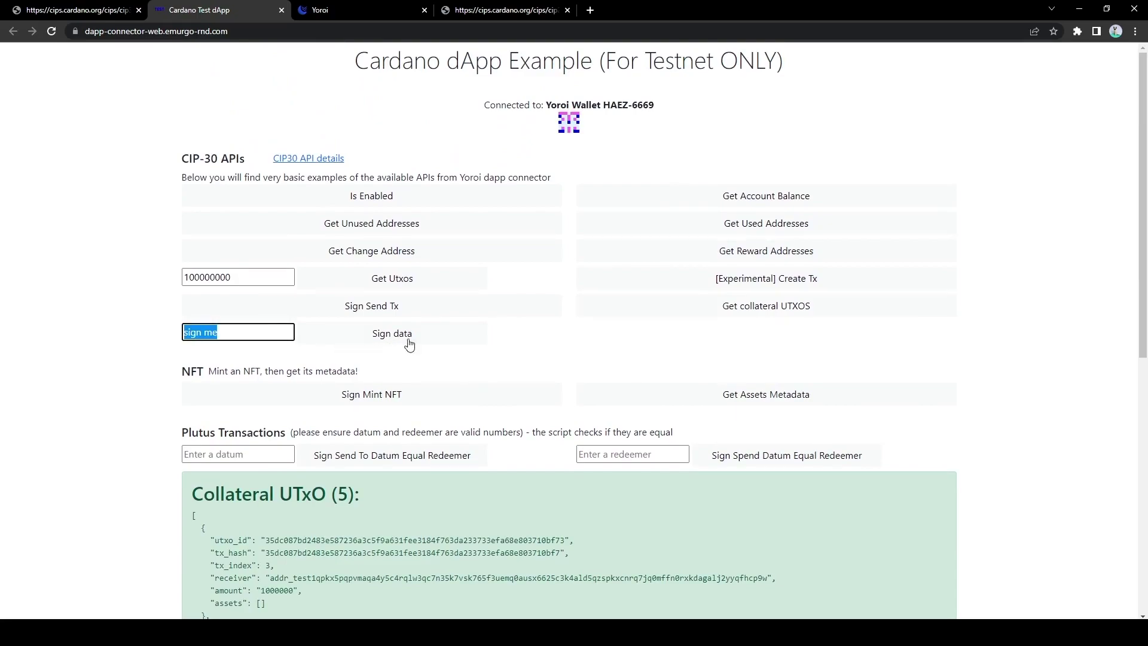
{"action": "left_click", "coordinate": [518, 347]}
{"action": "left_click_drag", "start_coordinate": [285, 336], "coordinate": [31, 303]}
{"action": "type", "text": "abc123"}
- Sign the abc123 message in Yoroi, confirming with the spending password
{"action": "left_click", "coordinate": [437, 332]}
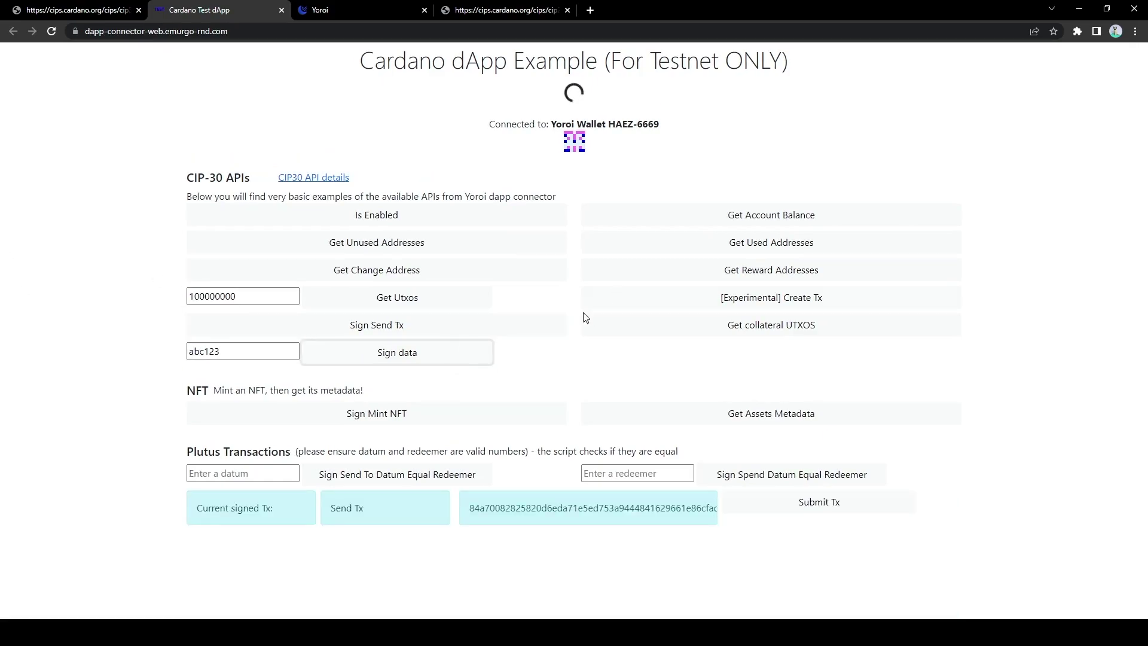
{"action": "left_click", "coordinate": [951, 429]}
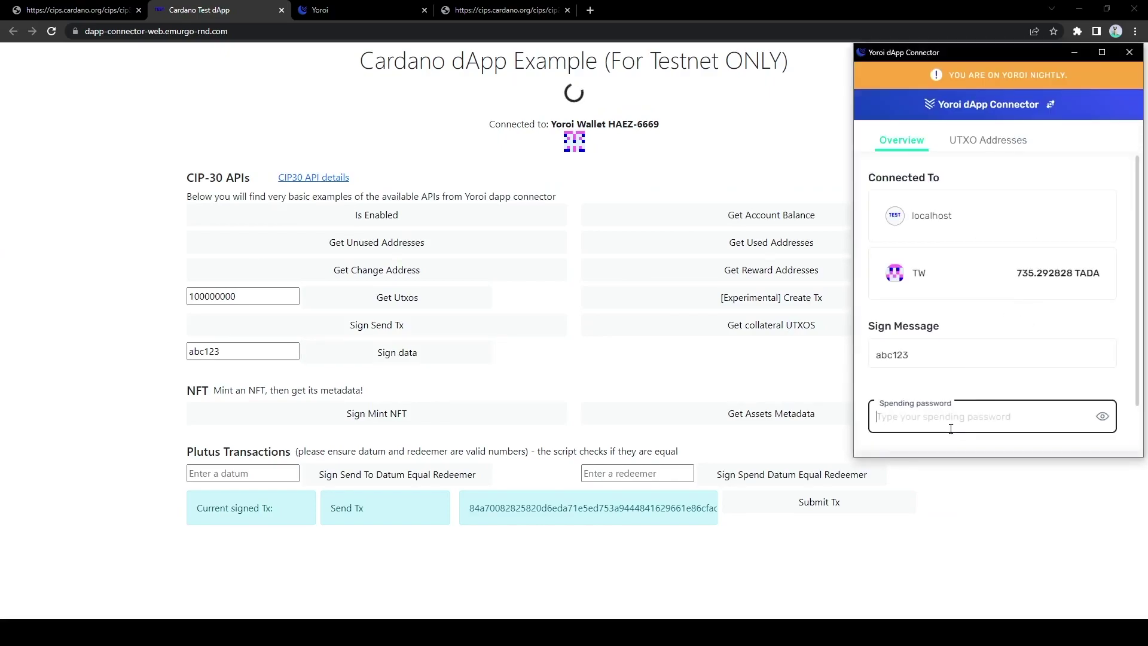
{"action": "type", "text": "*********"}
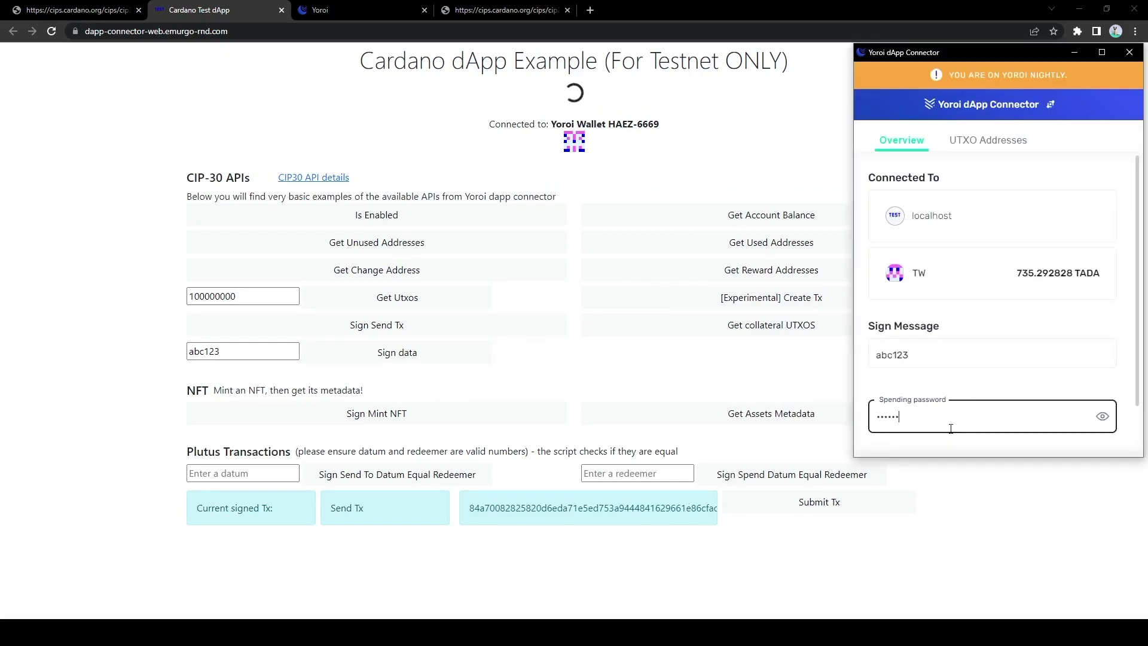
{"action": "type", "text": "**"}
{"action": "scroll", "coordinate": [1021, 362], "scroll_direction": "down", "scroll_amount": 1}
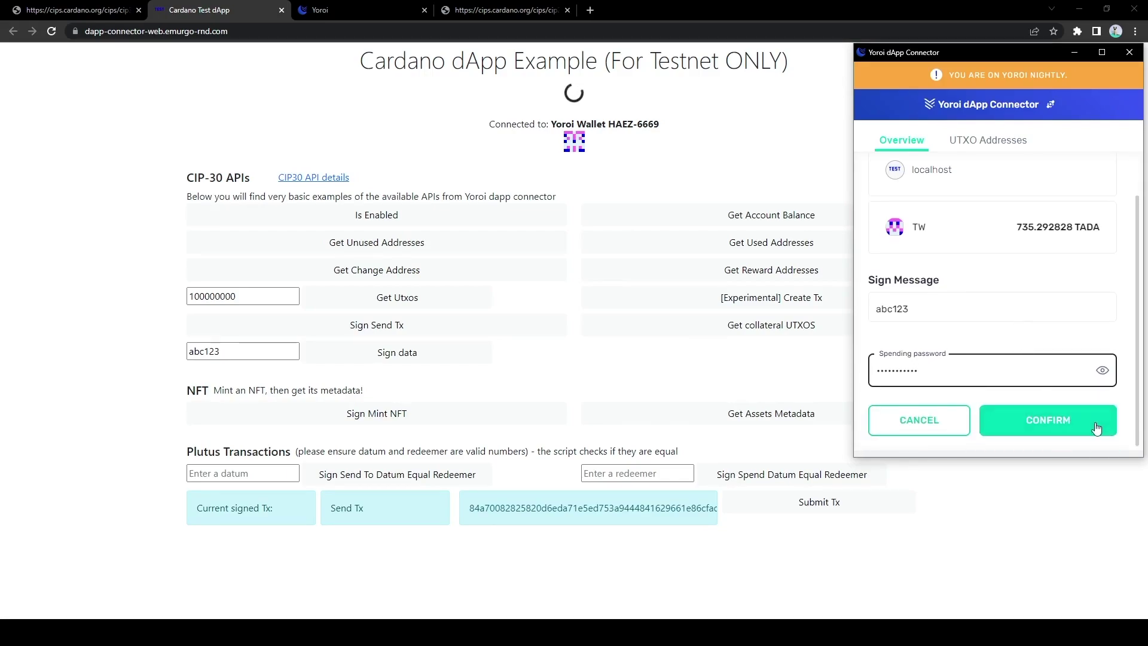
{"action": "left_click", "coordinate": [1059, 419]}
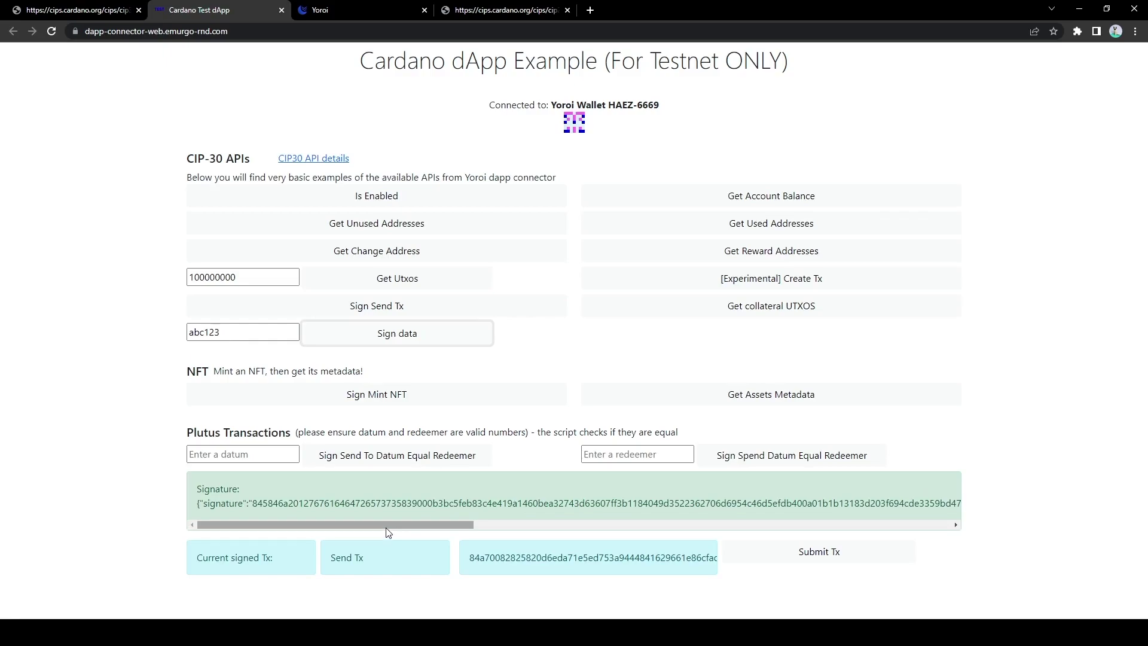
- Review the abc123 signature, then delete abc123 from the message field
{"action": "left_click_drag", "start_coordinate": [251, 502], "coordinate": [917, 503]}
{"action": "left_click", "coordinate": [307, 436]}
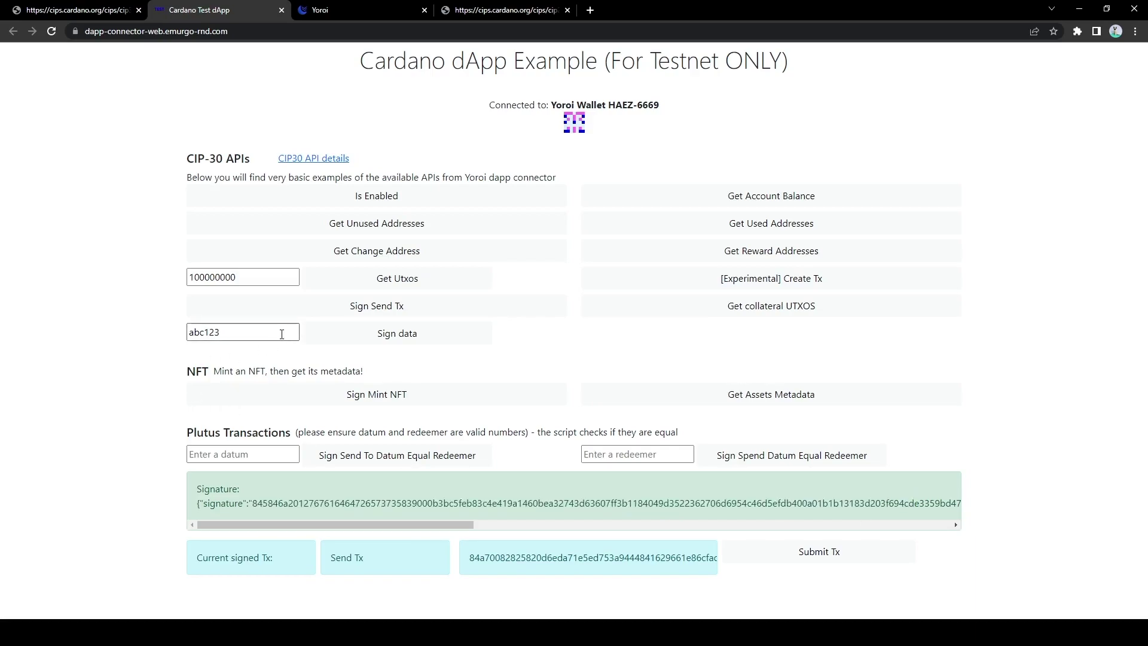
{"action": "left_click_drag", "start_coordinate": [262, 328], "coordinate": [179, 328]}
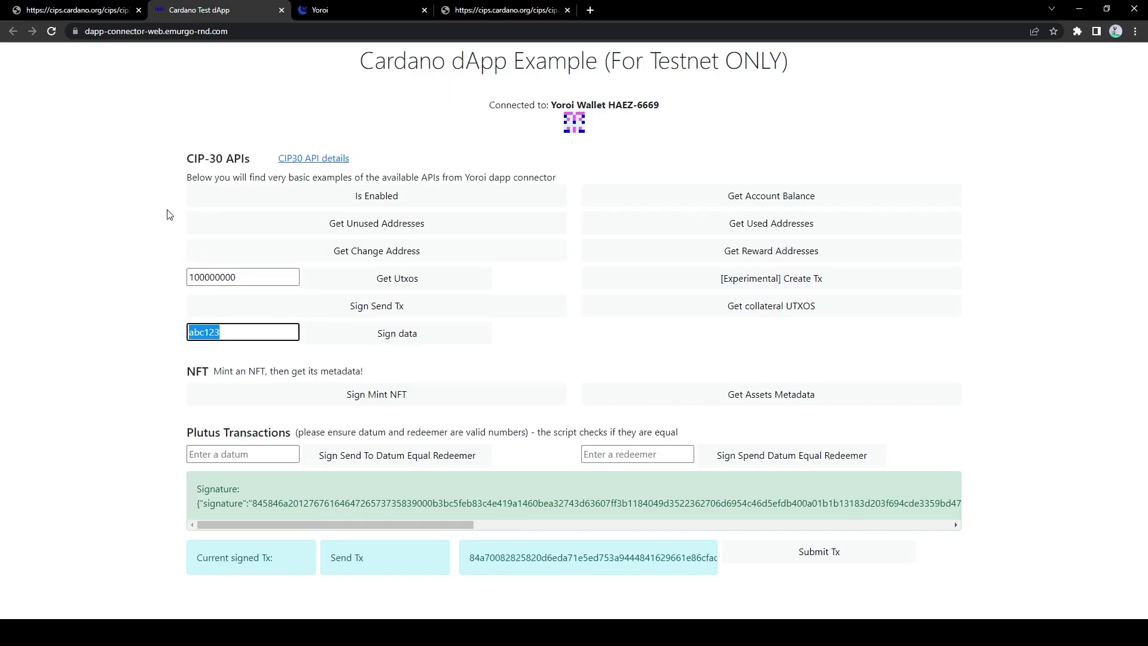
{"action": "key", "text": "BackSpace"}
- Sign the message rock in Yoroi, confirming with the spending password
{"action": "left_click", "coordinate": [397, 333]}
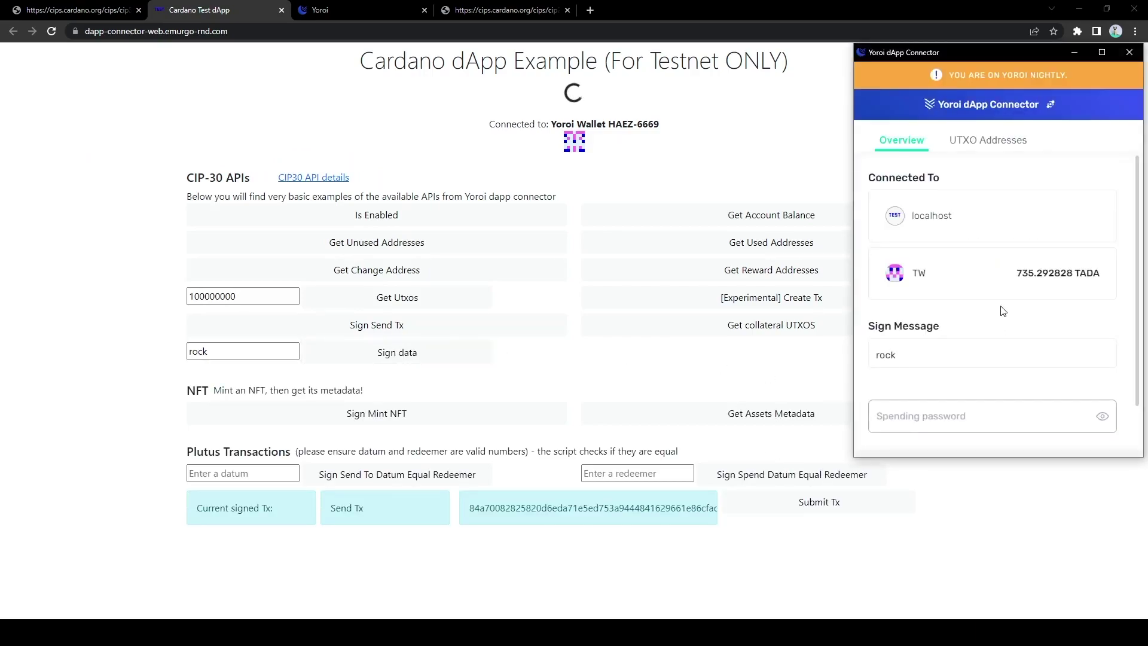
{"action": "left_click", "coordinate": [968, 369]}
{"action": "type", "text": "***"}
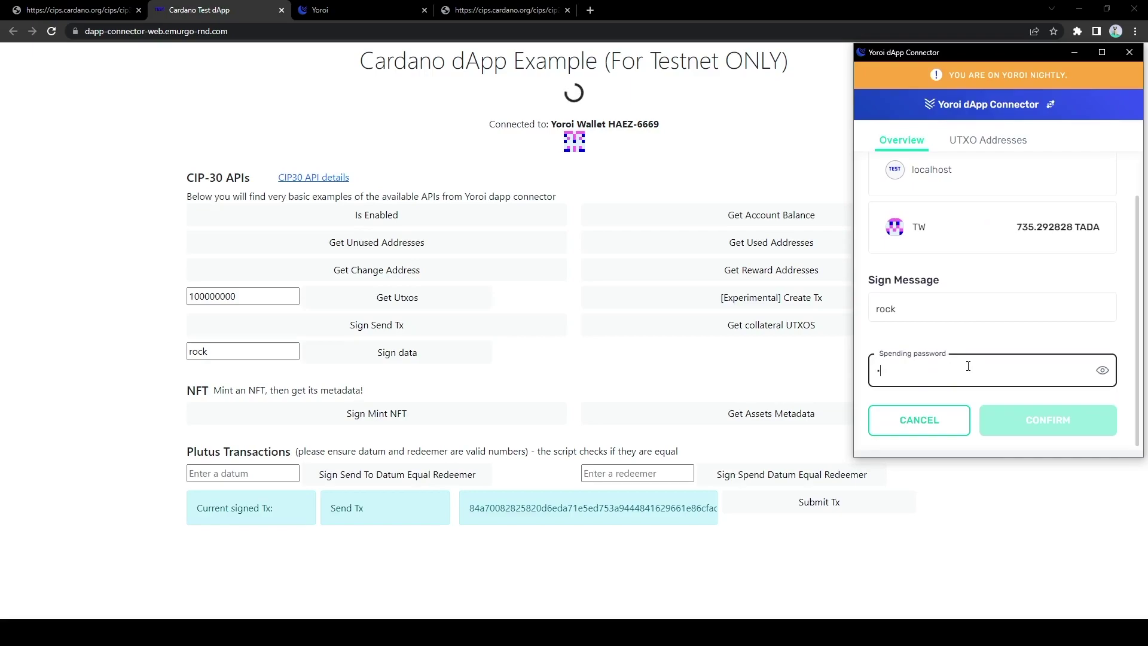
{"action": "type", "text": "********"}
{"action": "left_click", "coordinate": [1046, 420]}
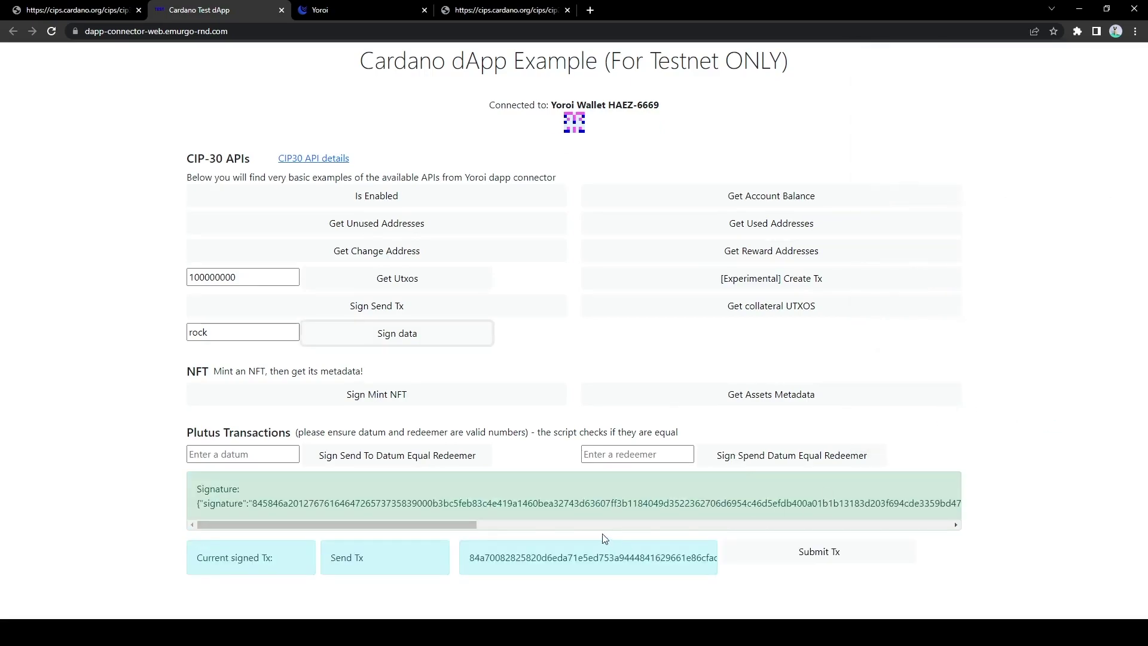
- Inspect the new rock signature hex in the results panel
{"action": "mouse_move", "coordinate": [251, 499]}
{"action": "left_mouse_down"}
{"action": "mouse_move", "coordinate": [359, 556]}
{"action": "mouse_move", "coordinate": [689, 487]}
{"action": "mouse_move", "coordinate": [974, 504]}
{"action": "mouse_move", "coordinate": [950, 497]}
{"action": "left_mouse_up"}
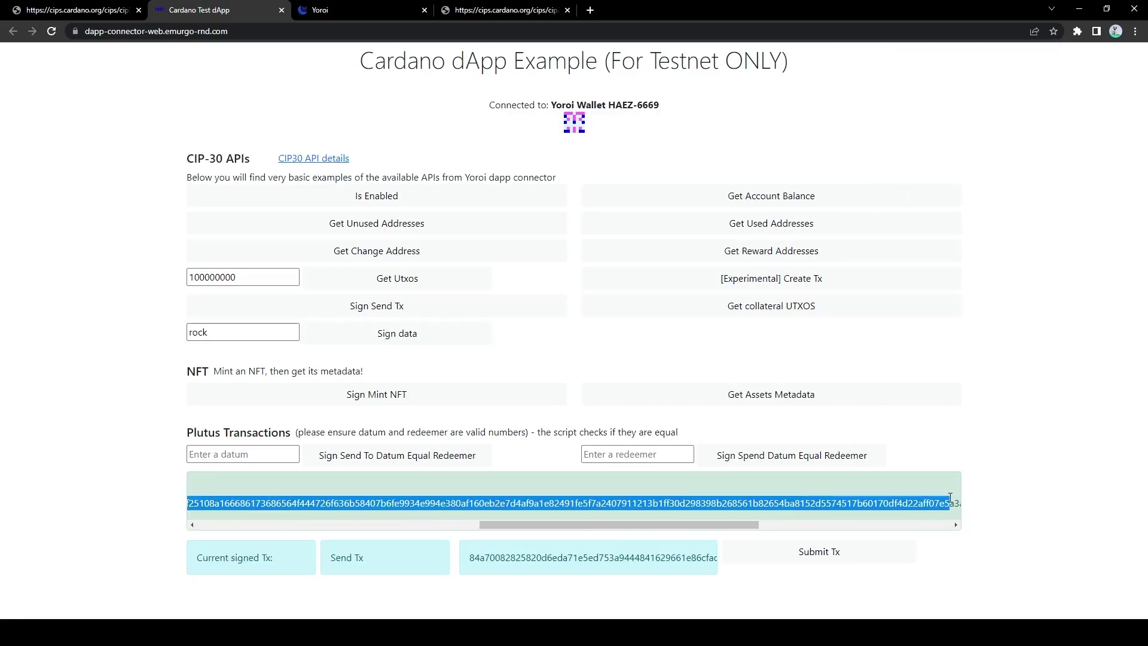
{"action": "left_click", "coordinate": [801, 516]}
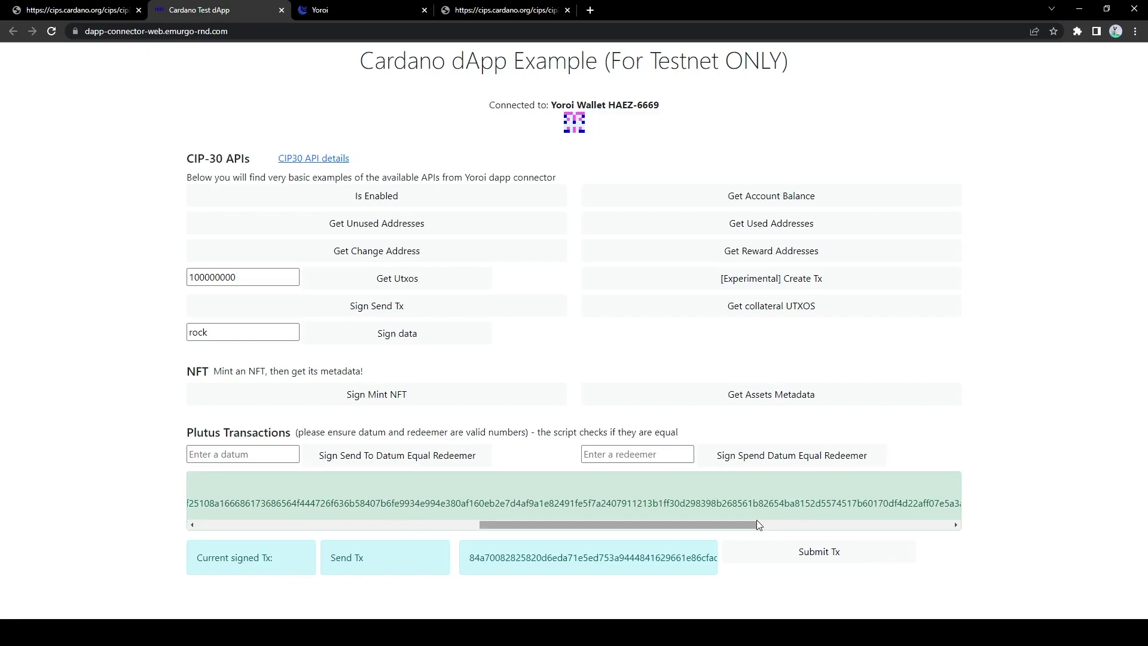
{"action": "left_click_drag", "start_coordinate": [756, 519], "coordinate": [411, 525]}
{"action": "left_click_drag", "start_coordinate": [229, 334], "coordinate": [156, 339]}
{"action": "left_click", "coordinate": [155, 339]}
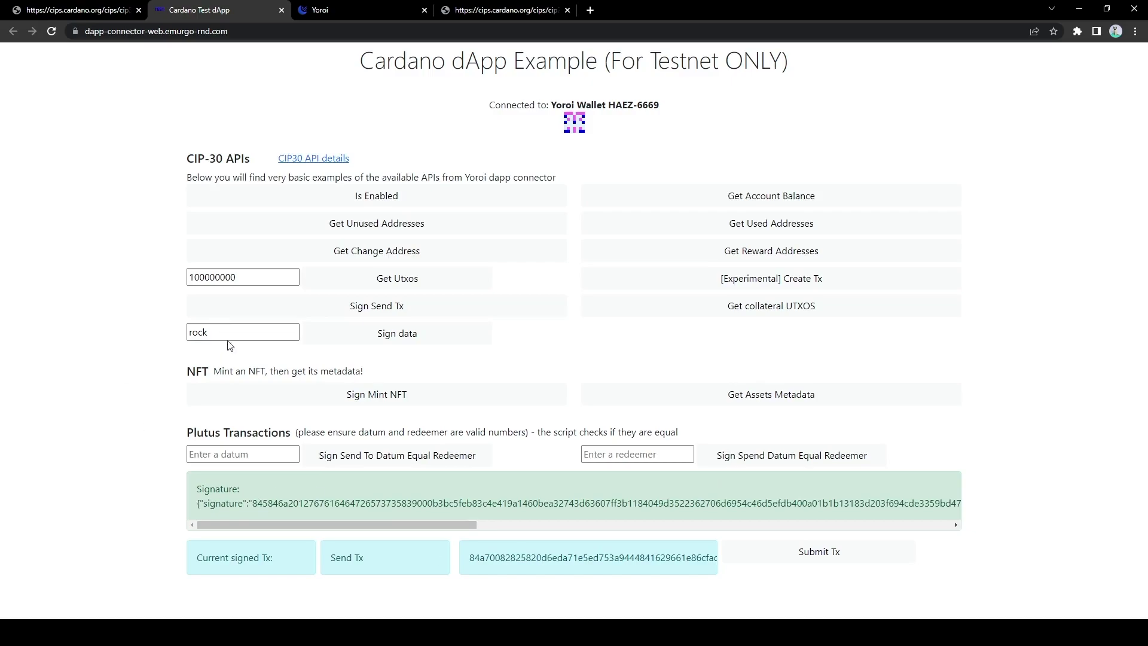
- Delete the word rock so the Sign data message field is empty
{"action": "left_click_drag", "start_coordinate": [226, 335], "coordinate": [178, 332]}
{"action": "left_click", "coordinate": [599, 368]}
{"action": "double_click", "coordinate": [242, 325]}
{"action": "key", "text": "BackSpace"}
- Sign the Mint NFT transaction in Yoroi with the spending password and submit it
{"action": "left_click", "coordinate": [426, 396]}
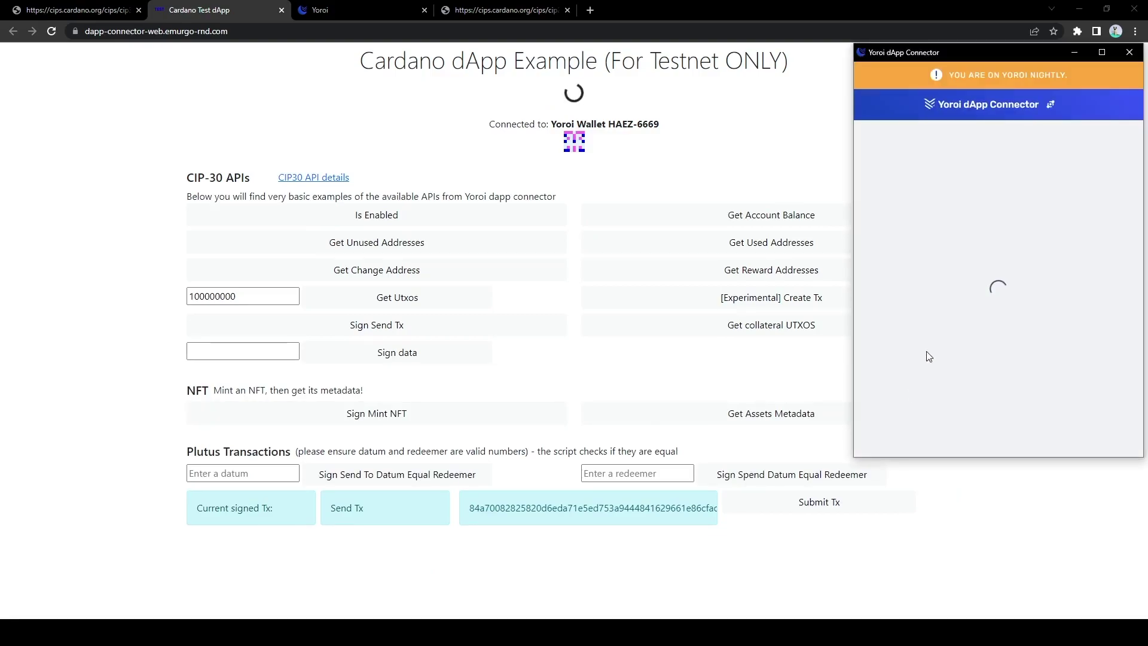
{"action": "scroll", "coordinate": [965, 356], "scroll_direction": "down", "scroll_amount": 3}
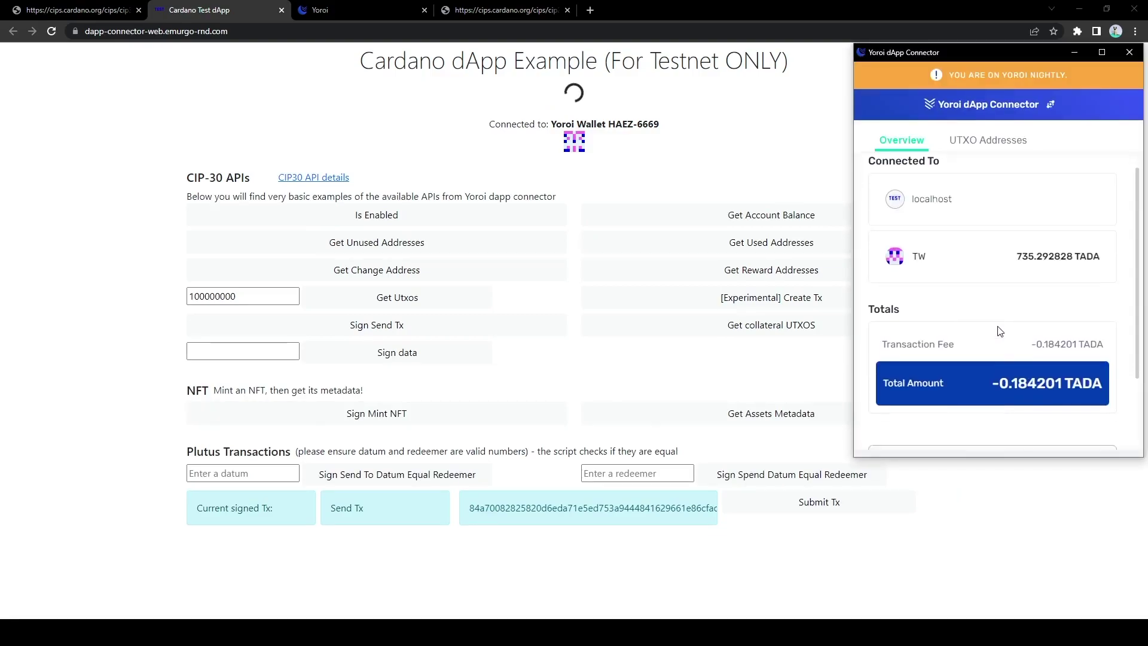
{"action": "left_click", "coordinate": [948, 374]}
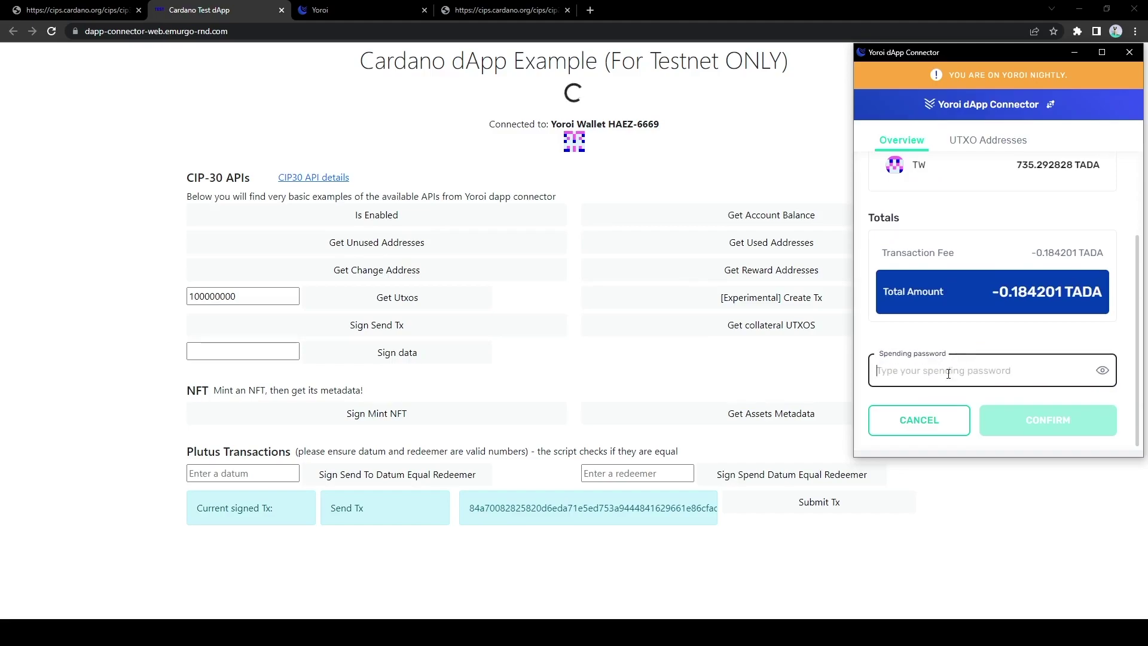
{"action": "type", "text": "•••••••••••"}
{"action": "left_click", "coordinate": [1068, 419]}
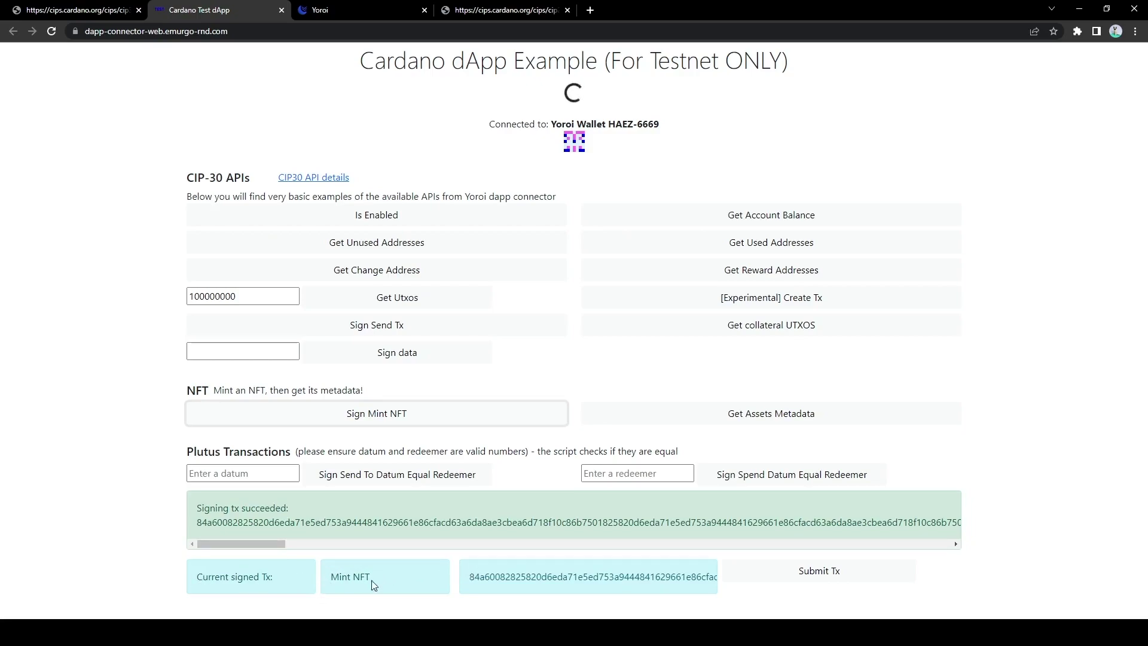
{"action": "left_click", "coordinate": [837, 574]}
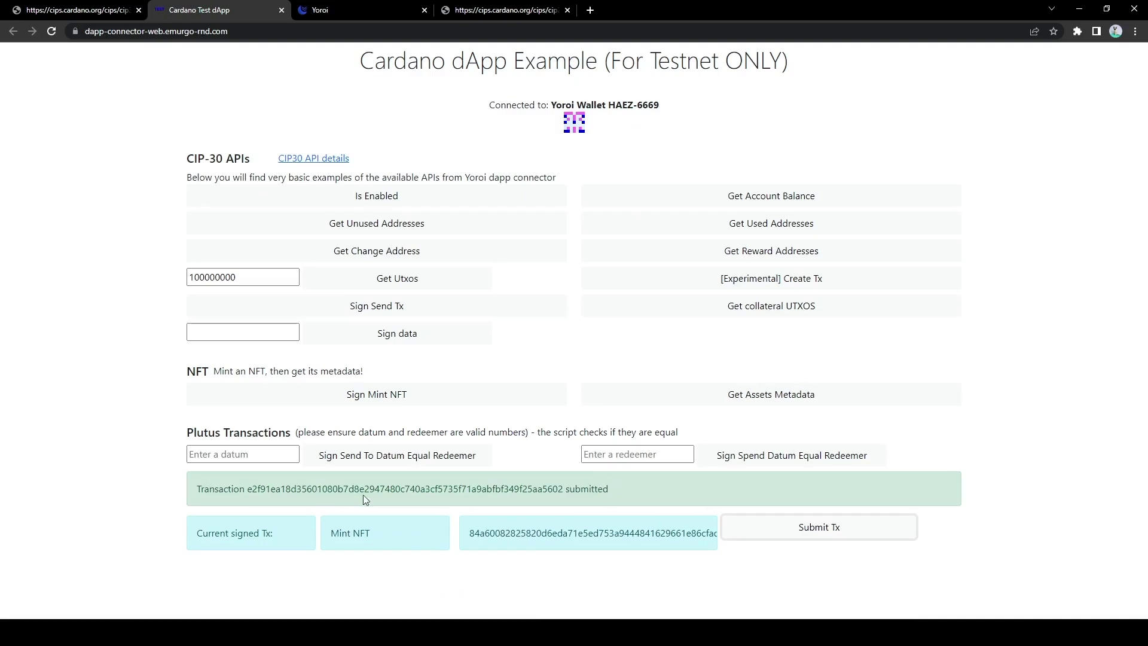
- Open Yoroi's transaction history and expand the newest 07:06:25 PM transaction
{"action": "left_click", "coordinate": [343, 13]}
{"action": "left_click", "coordinate": [417, 150]}
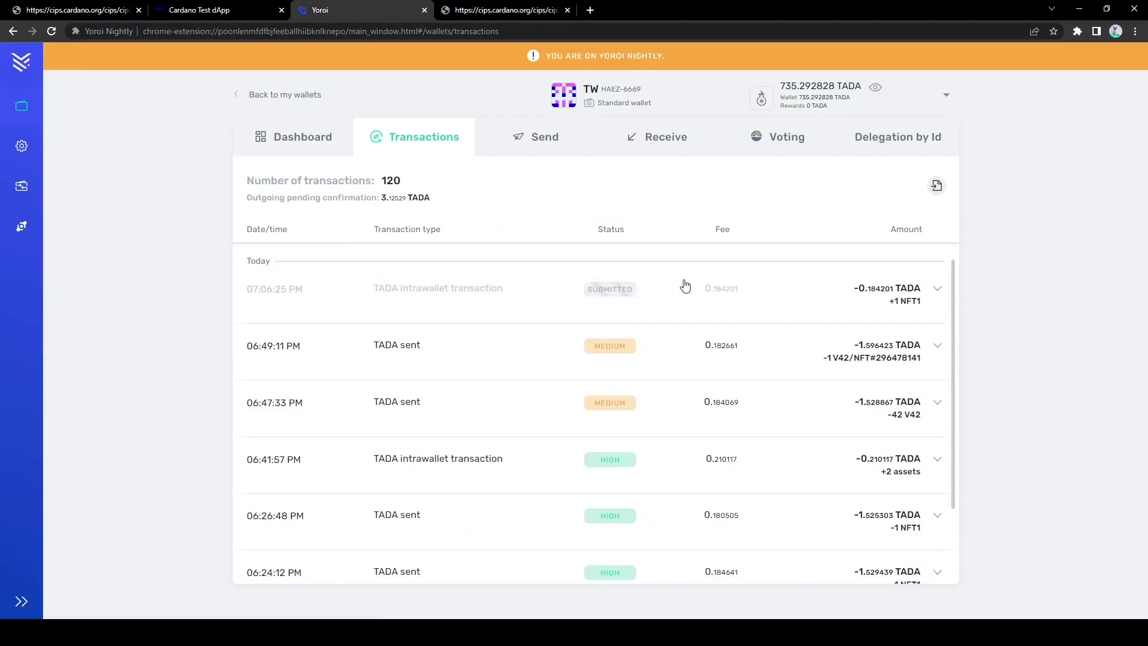
{"action": "left_click", "coordinate": [812, 290]}
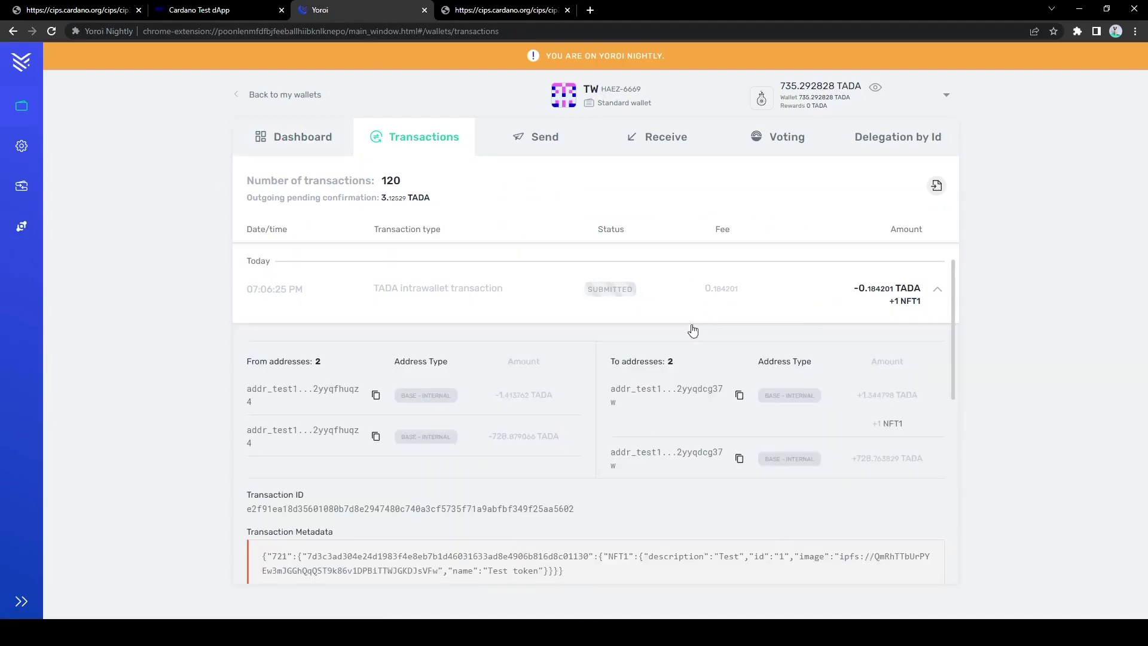
{"action": "scroll", "coordinate": [748, 359], "scroll_direction": "down", "scroll_amount": 1}
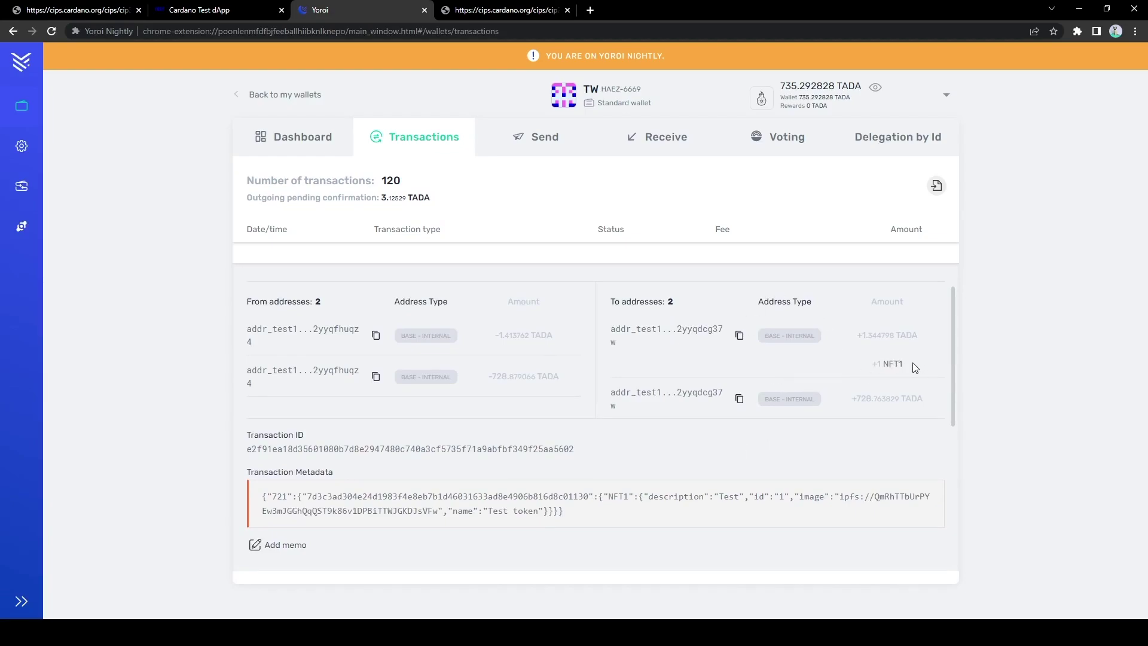
- Check its +1 NFT1 received amount and the 721 metadata naming Test token
{"action": "left_click_drag", "start_coordinate": [914, 367], "coordinate": [849, 335]}
{"action": "left_click", "coordinate": [896, 347]}
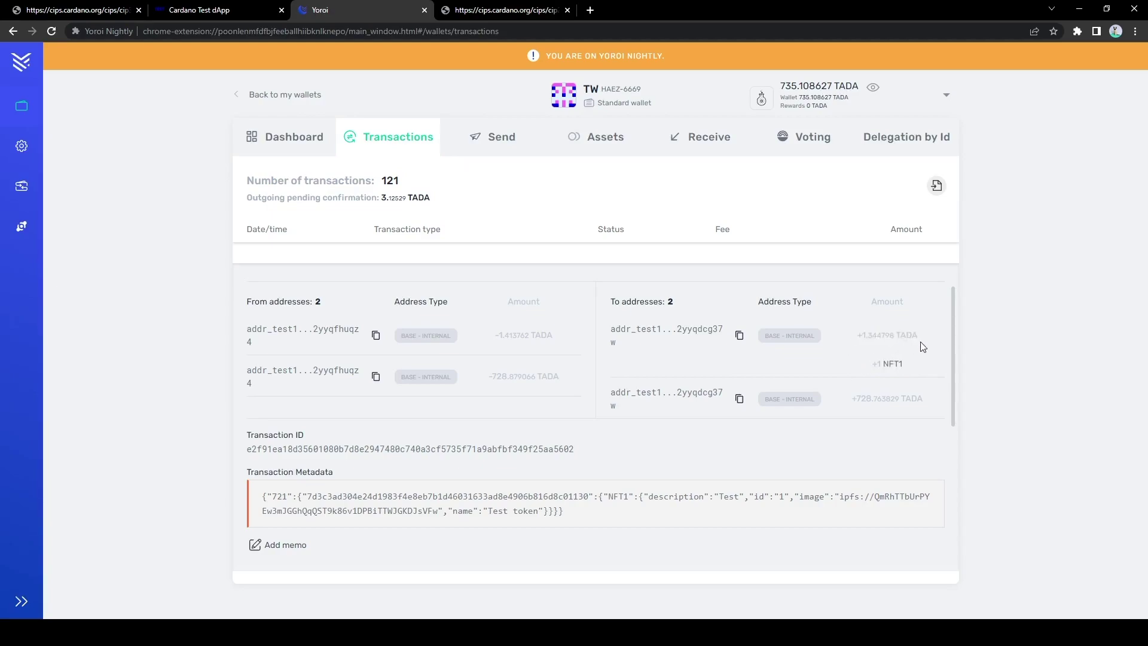
{"action": "left_click", "coordinate": [922, 363]}
{"action": "left_click_drag", "start_coordinate": [584, 518], "coordinate": [249, 505]}
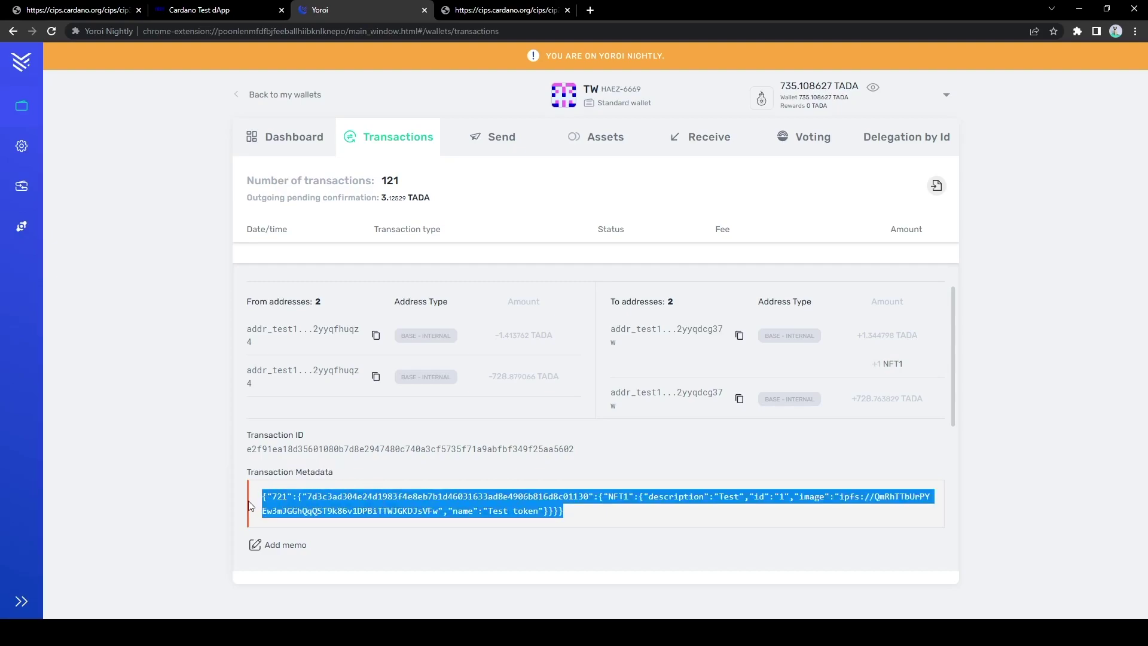
{"action": "left_click", "coordinate": [649, 506]}
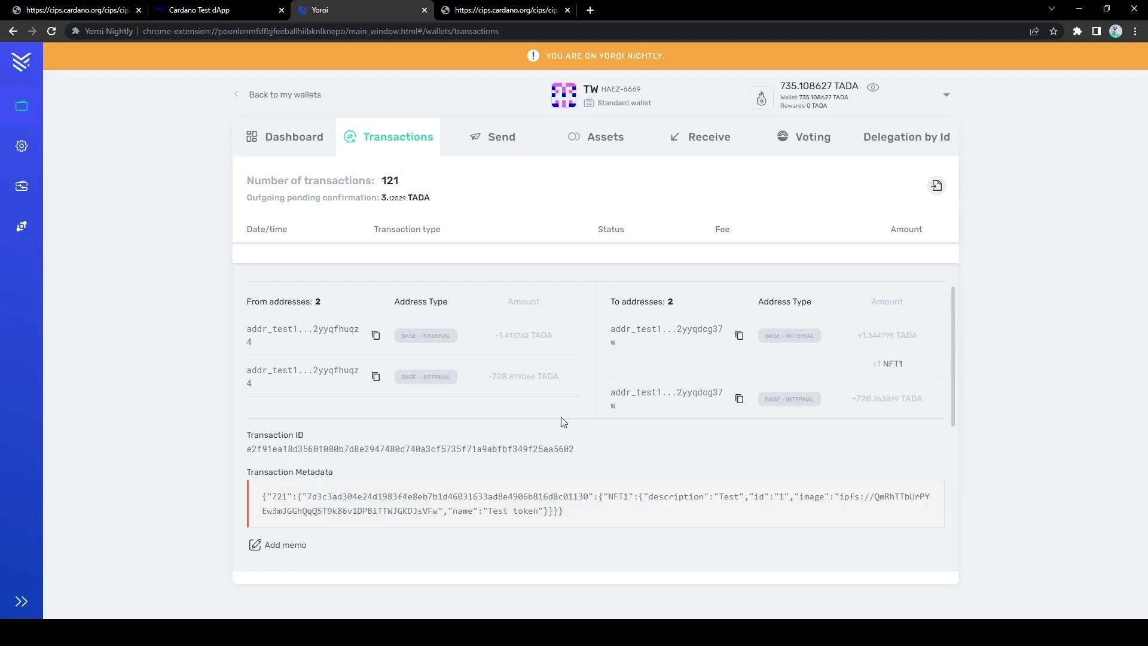
- Open the CIP-25 page and scroll to the NFT metadata structure example
{"action": "left_click", "coordinate": [516, 11]}
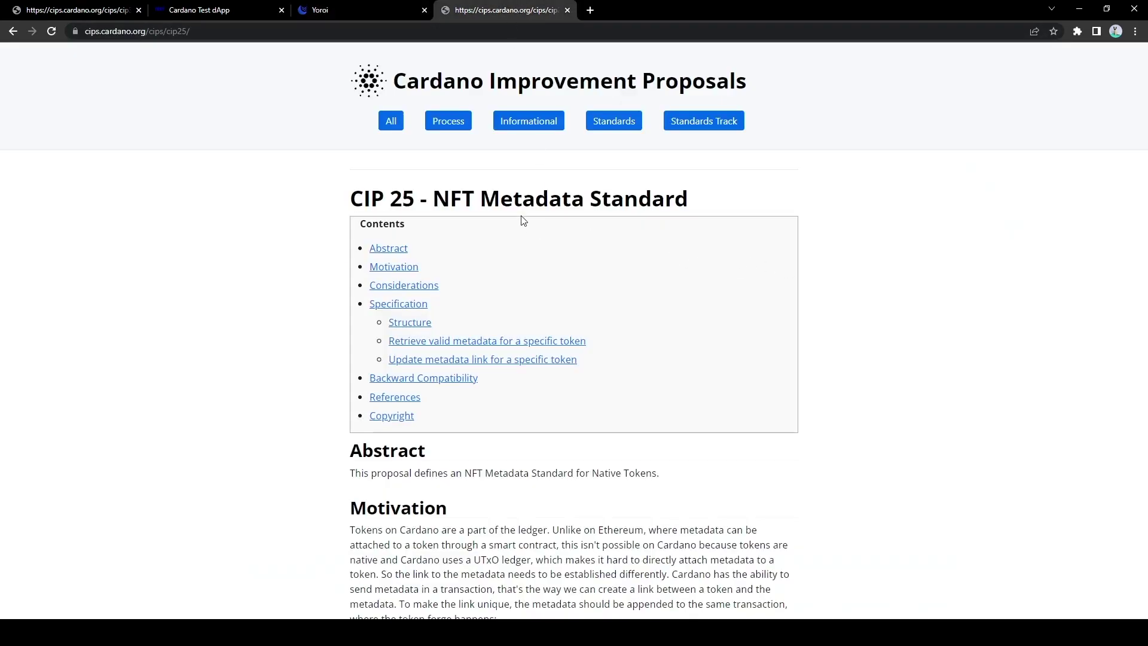
{"action": "left_click_drag", "start_coordinate": [343, 194], "coordinate": [707, 207]}
{"action": "left_click", "coordinate": [757, 200]}
{"action": "scroll", "coordinate": [767, 202], "scroll_direction": "down", "scroll_amount": 3}
{"action": "scroll", "coordinate": [768, 200], "scroll_direction": "down", "scroll_amount": 10}
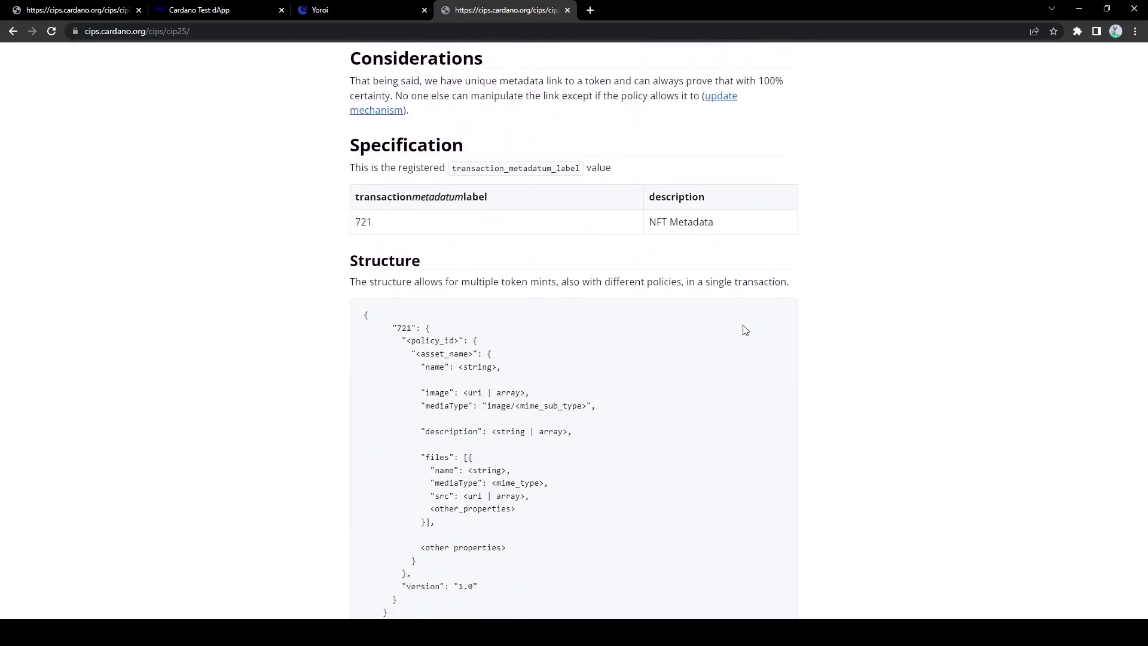
{"action": "left_click_drag", "start_coordinate": [363, 239], "coordinate": [525, 541]}
{"action": "left_click", "coordinate": [526, 544]}
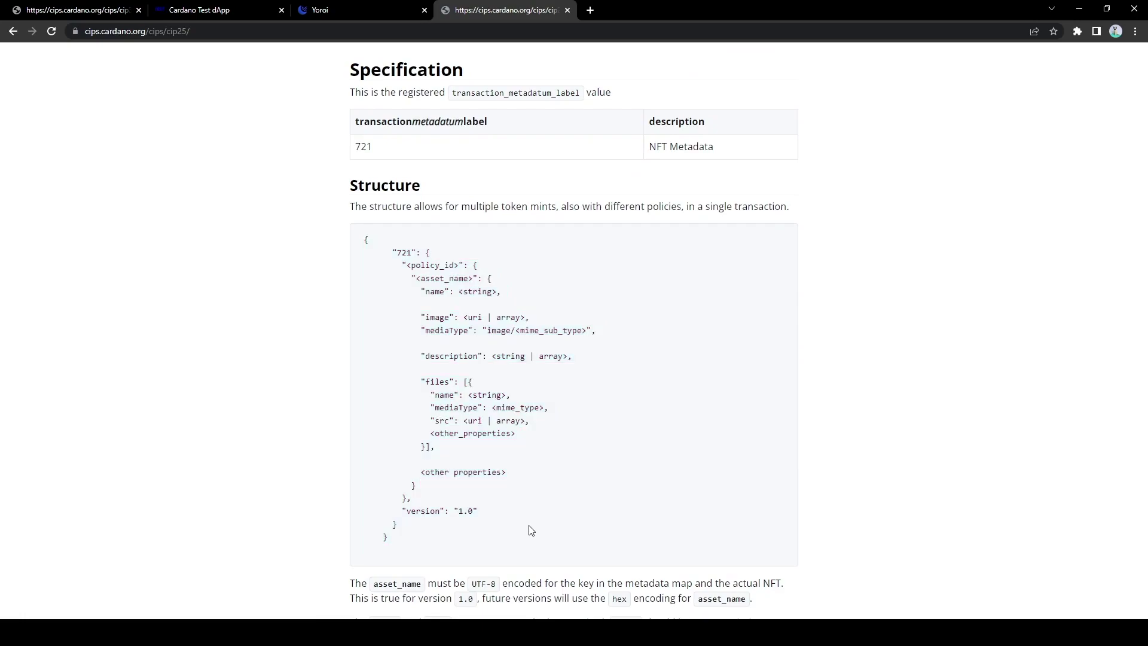
- Highlight the 721 label and its policy/asset structure, then scroll back to the top
{"action": "mouse_move", "coordinate": [398, 252]}
{"action": "left_mouse_down"}
{"action": "mouse_move", "coordinate": [425, 252]}
{"action": "mouse_move", "coordinate": [412, 253]}
{"action": "left_mouse_up"}
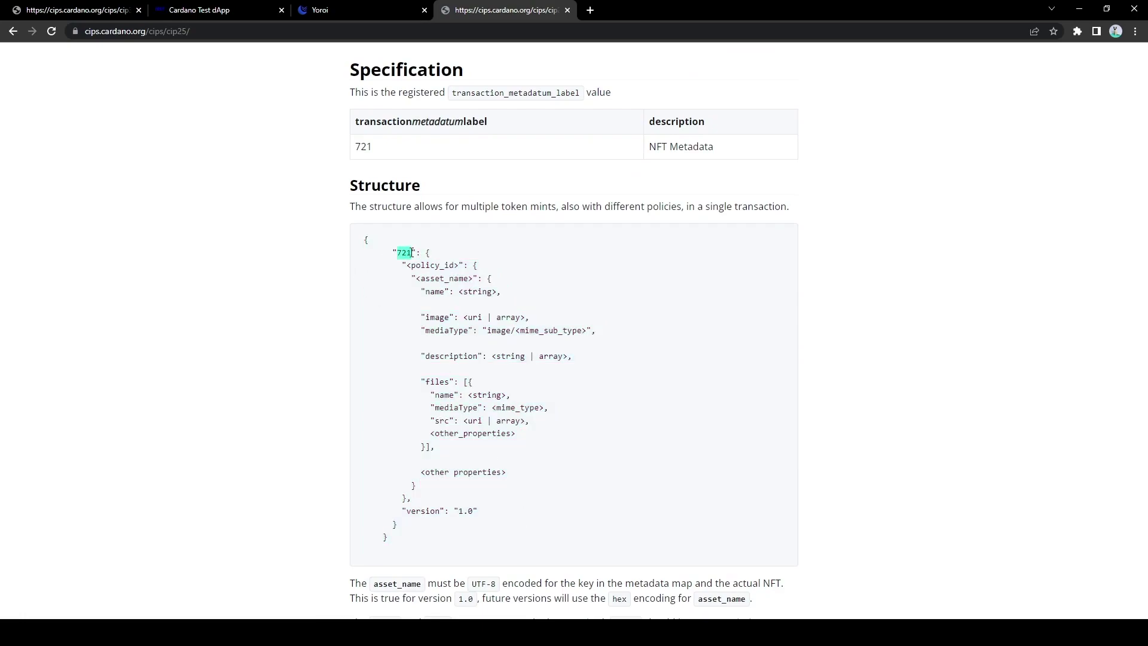
{"action": "left_click", "coordinate": [512, 255]}
{"action": "left_click_drag", "start_coordinate": [404, 263], "coordinate": [560, 529]}
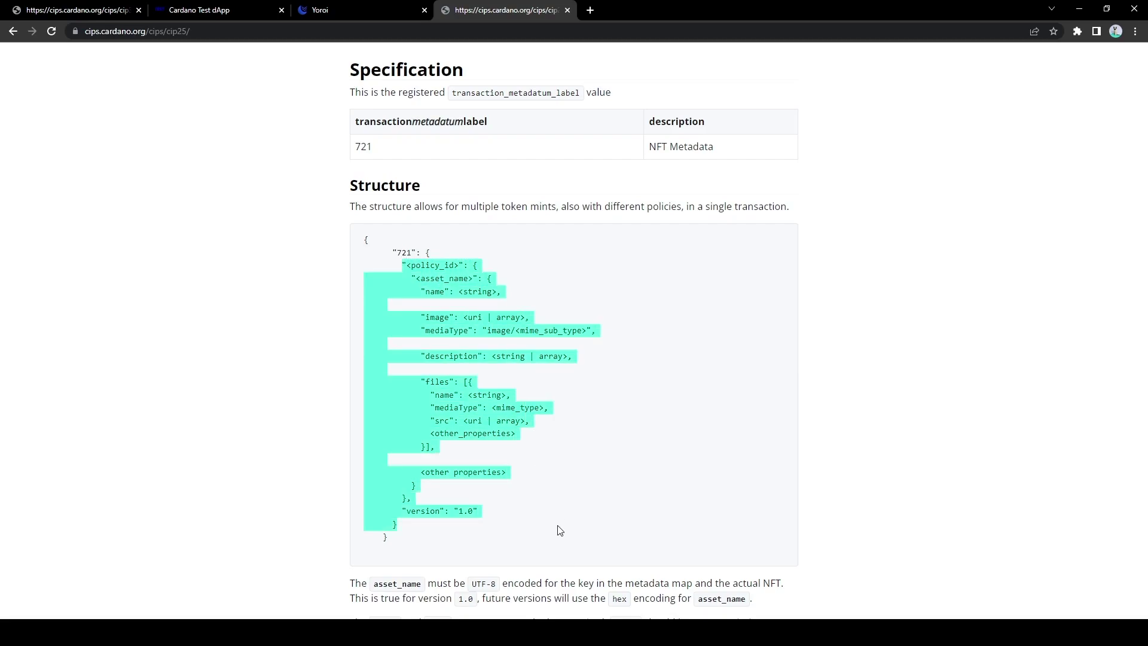
{"action": "left_click", "coordinate": [561, 530]}
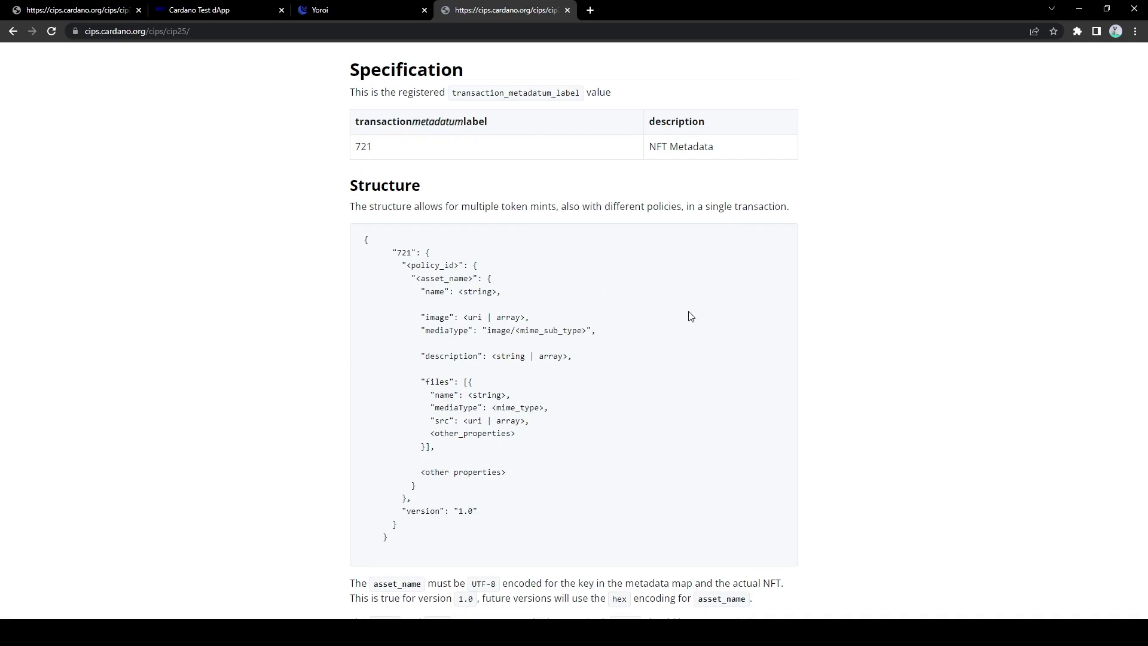
{"action": "scroll", "coordinate": [633, 299], "scroll_direction": "down", "scroll_amount": 3}
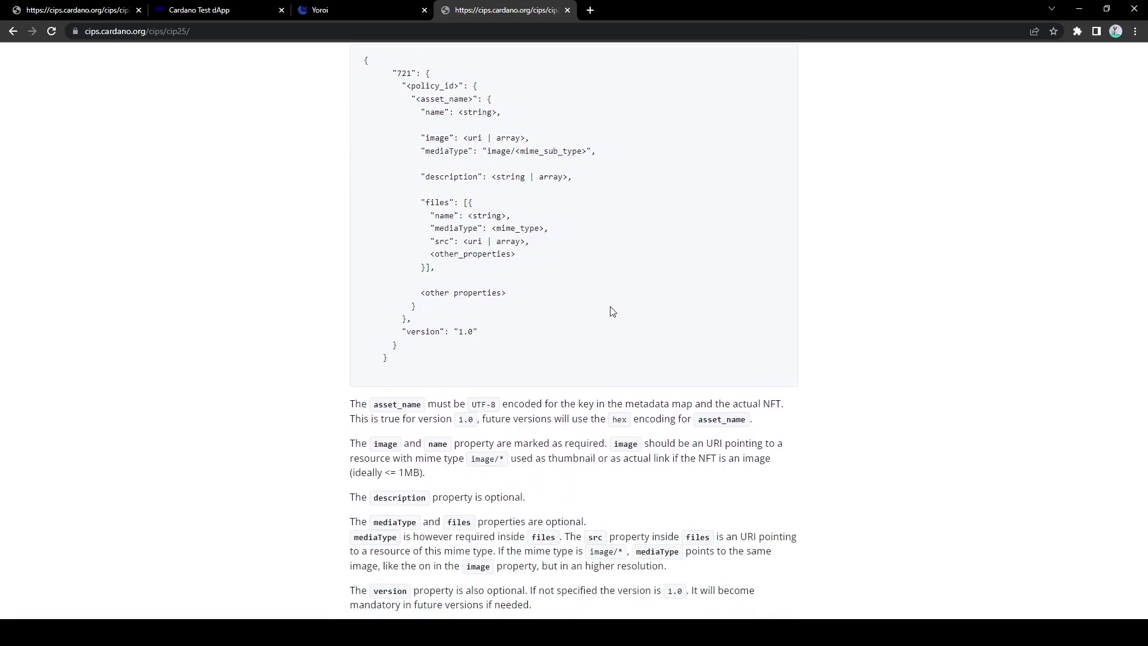
{"action": "scroll", "coordinate": [620, 349], "scroll_direction": "up", "scroll_amount": 2}
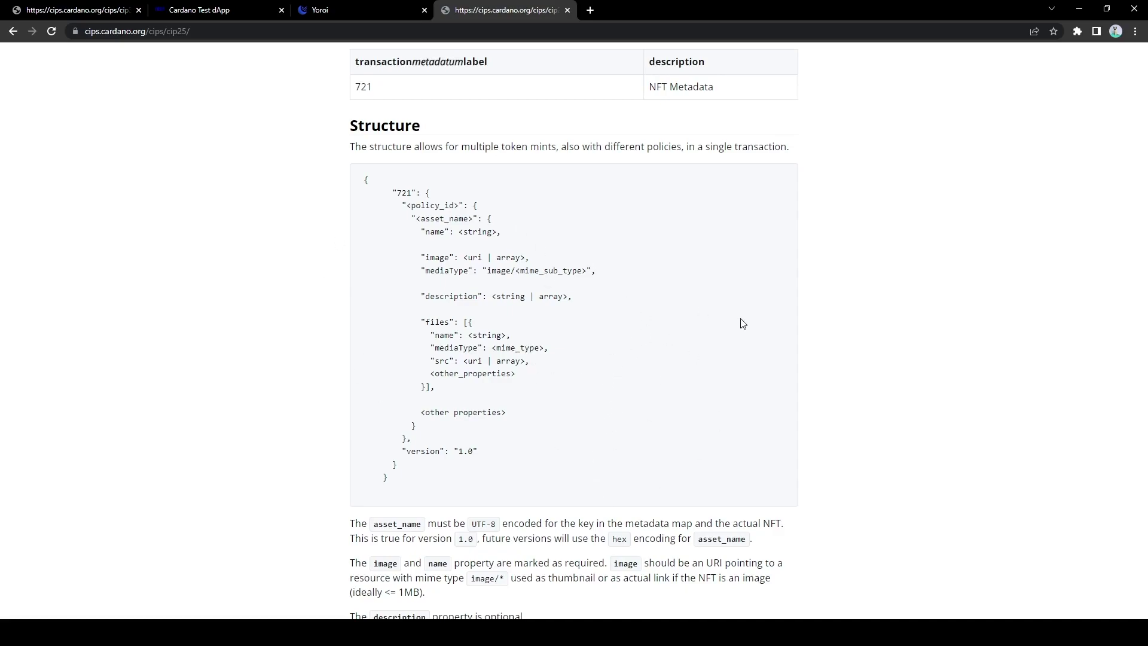
{"action": "scroll", "coordinate": [744, 323], "scroll_direction": "down", "scroll_amount": 4}
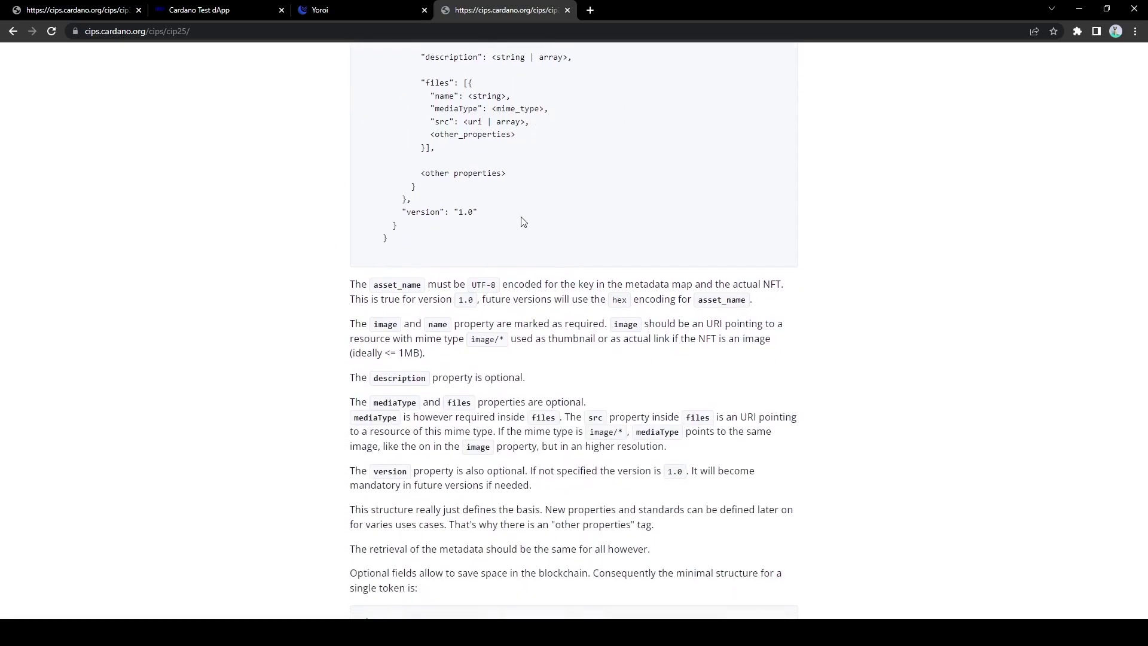
{"action": "scroll", "coordinate": [613, 223], "scroll_direction": "up", "scroll_amount": 10}
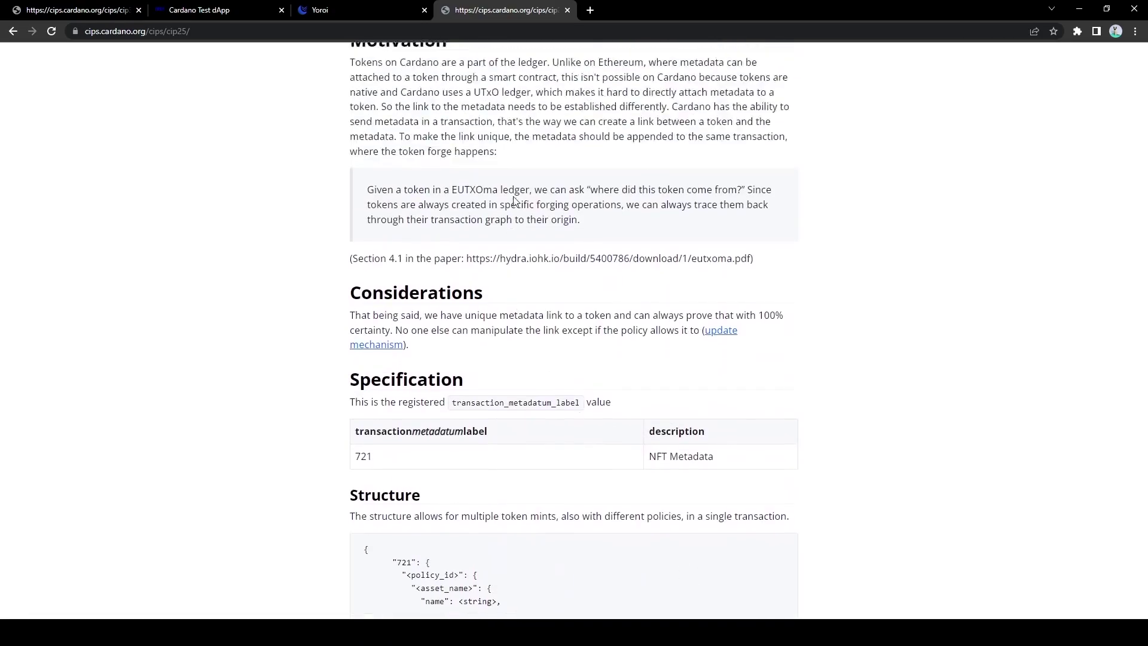
{"action": "scroll", "coordinate": [515, 200], "scroll_direction": "up", "scroll_amount": 6}
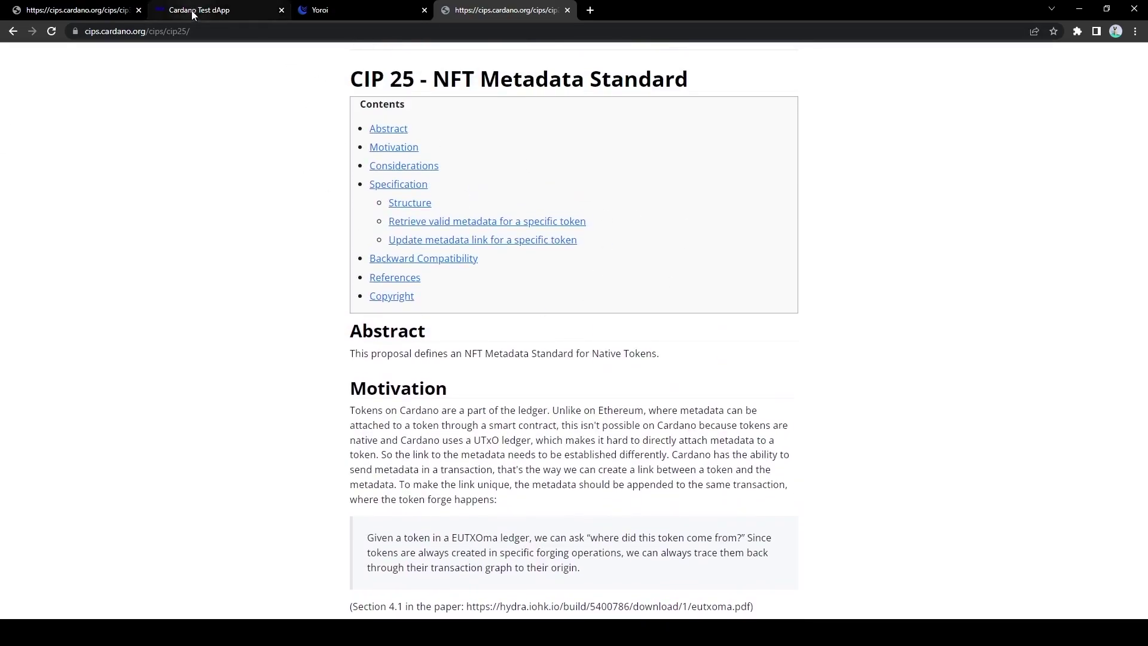
- Glance at Yoroi's transaction list again, then return to the dApp example page
{"action": "left_click", "coordinate": [192, 11]}
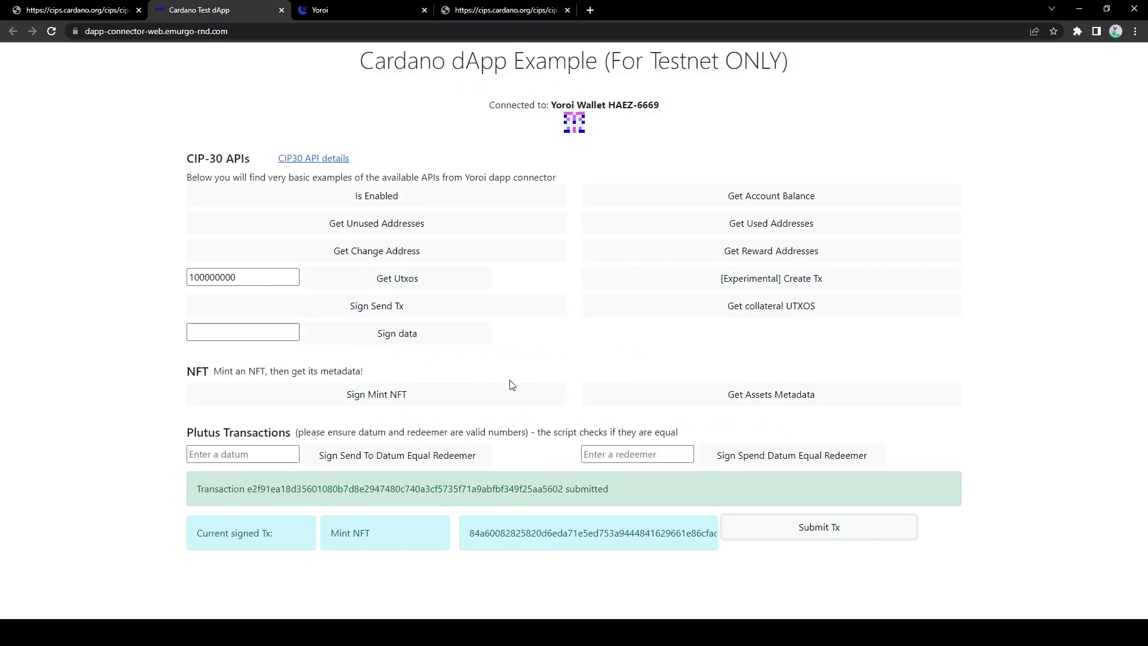
{"action": "left_click", "coordinate": [309, 9]}
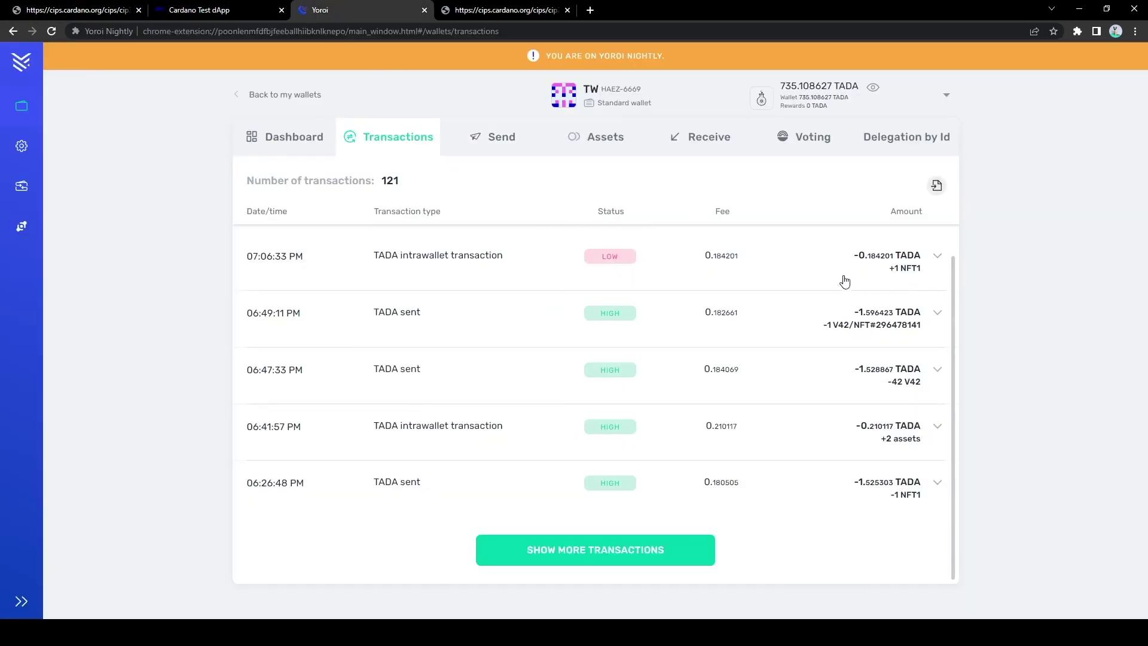
{"action": "left_click", "coordinate": [239, 11]}
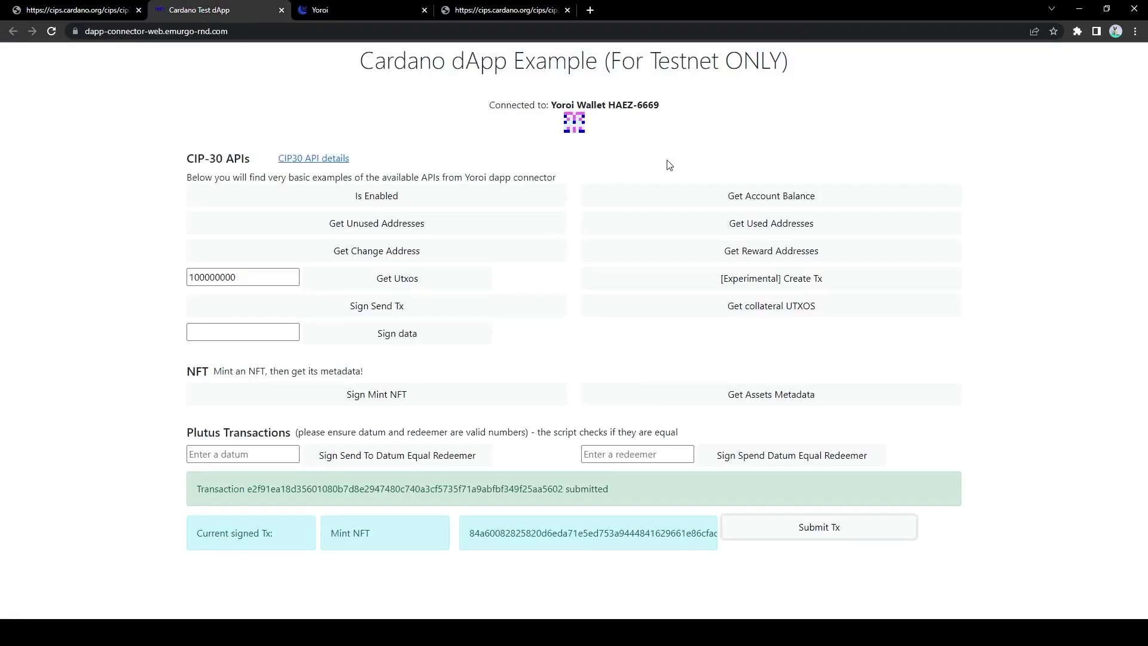
- Get the account balance: default 735108627 plus one unit of the minted asset
{"action": "left_click", "coordinate": [704, 196]}
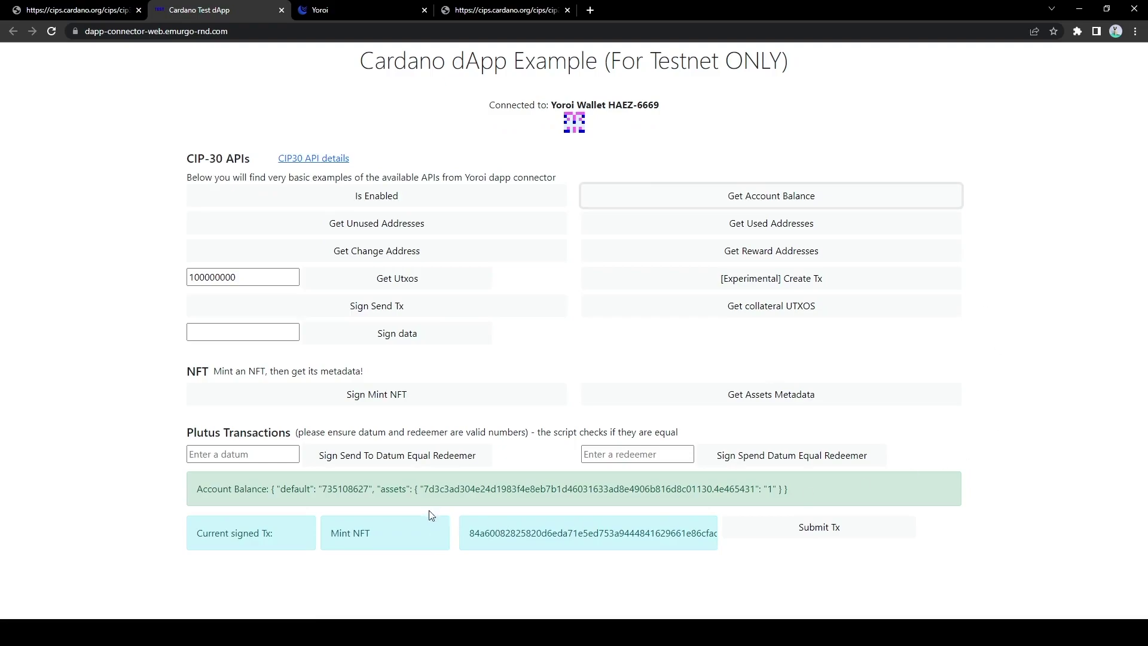
{"action": "left_click_drag", "start_coordinate": [423, 489], "coordinate": [766, 486]}
{"action": "left_click", "coordinate": [764, 485]}
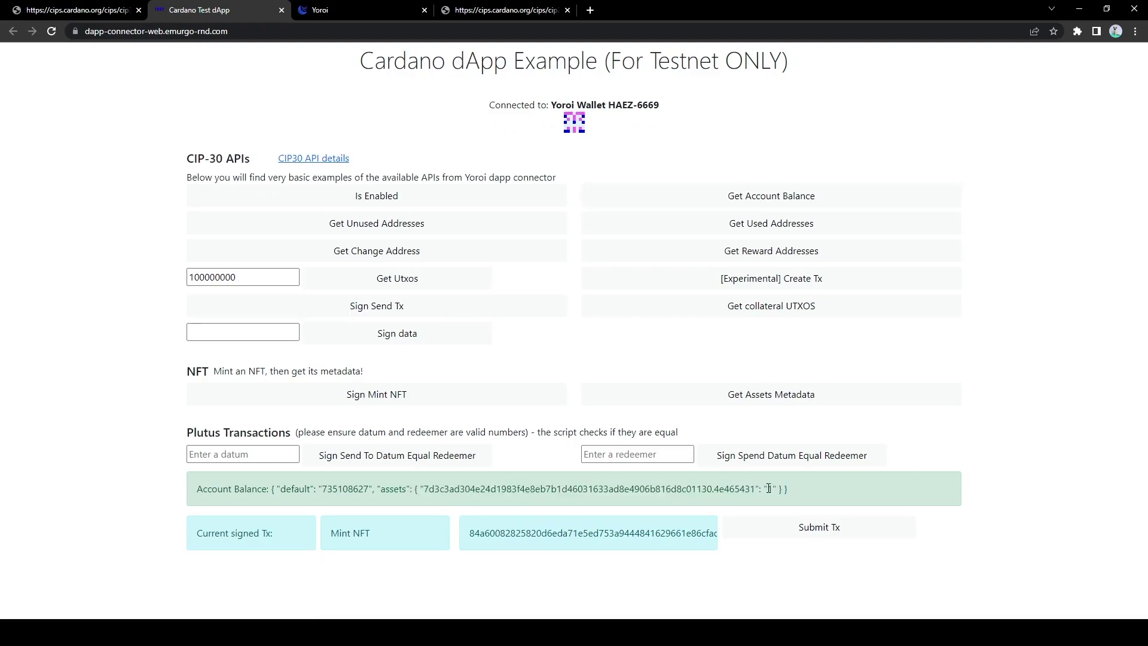
{"action": "left_click_drag", "start_coordinate": [429, 489], "coordinate": [747, 489]}
{"action": "left_click", "coordinate": [748, 490]}
{"action": "left_click", "coordinate": [817, 397]}
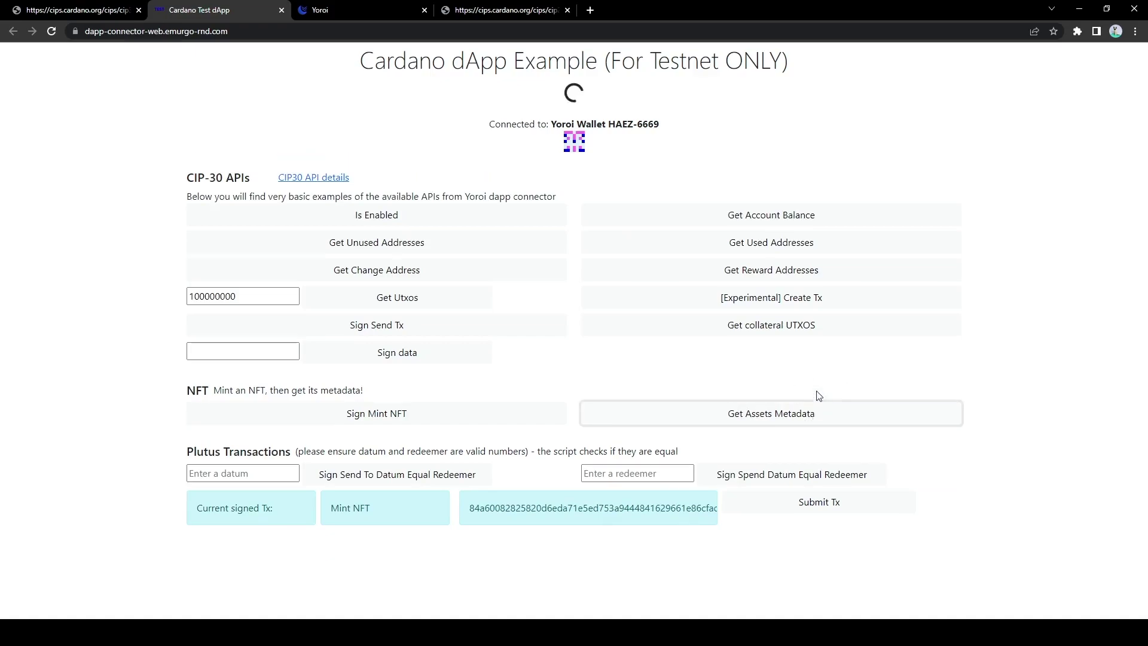
{"action": "scroll", "coordinate": [1040, 350], "scroll_direction": "down", "scroll_amount": 2}
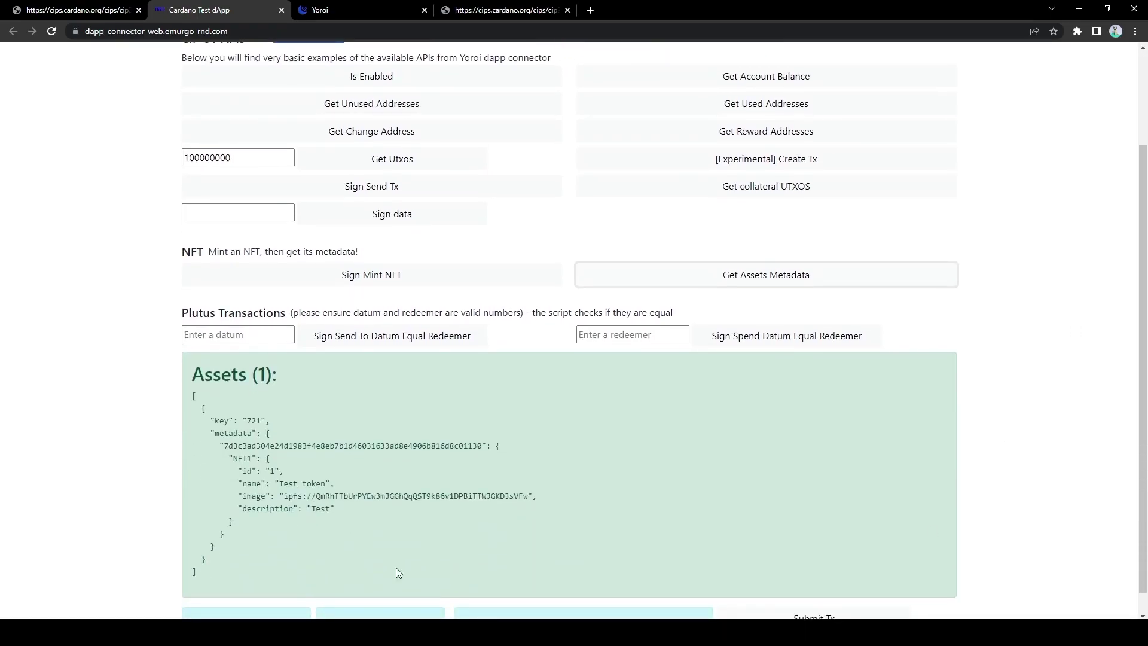
{"action": "left_click_drag", "start_coordinate": [187, 401], "coordinate": [257, 564]}
{"action": "left_click", "coordinate": [259, 542]}
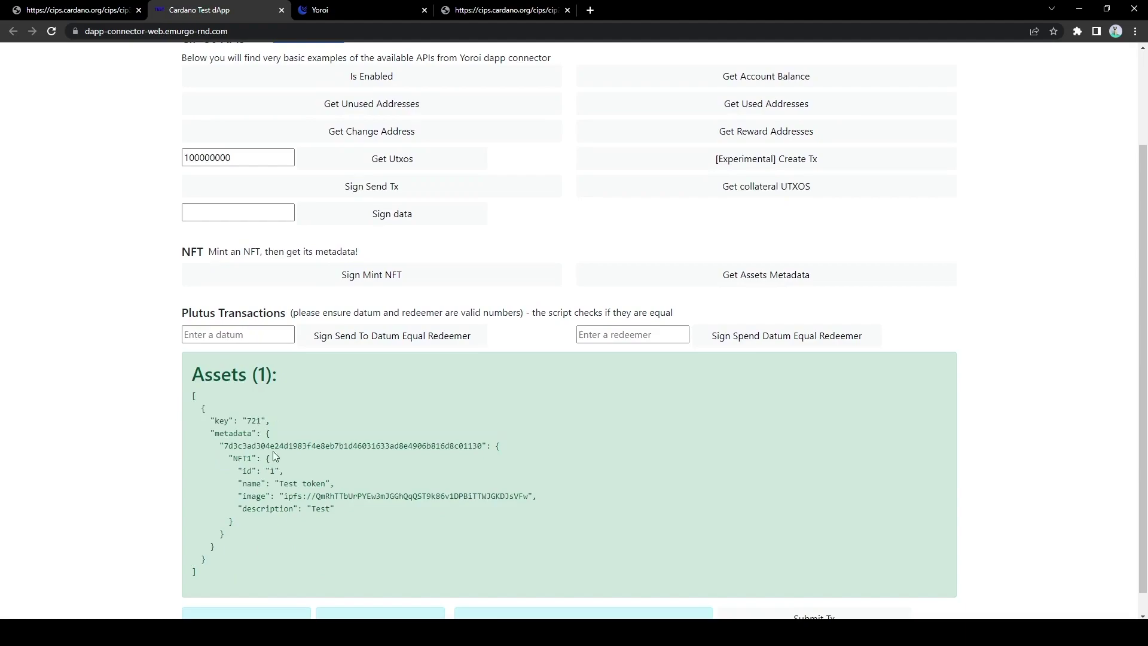
{"action": "scroll", "coordinate": [331, 429], "scroll_direction": "down", "scroll_amount": 1}
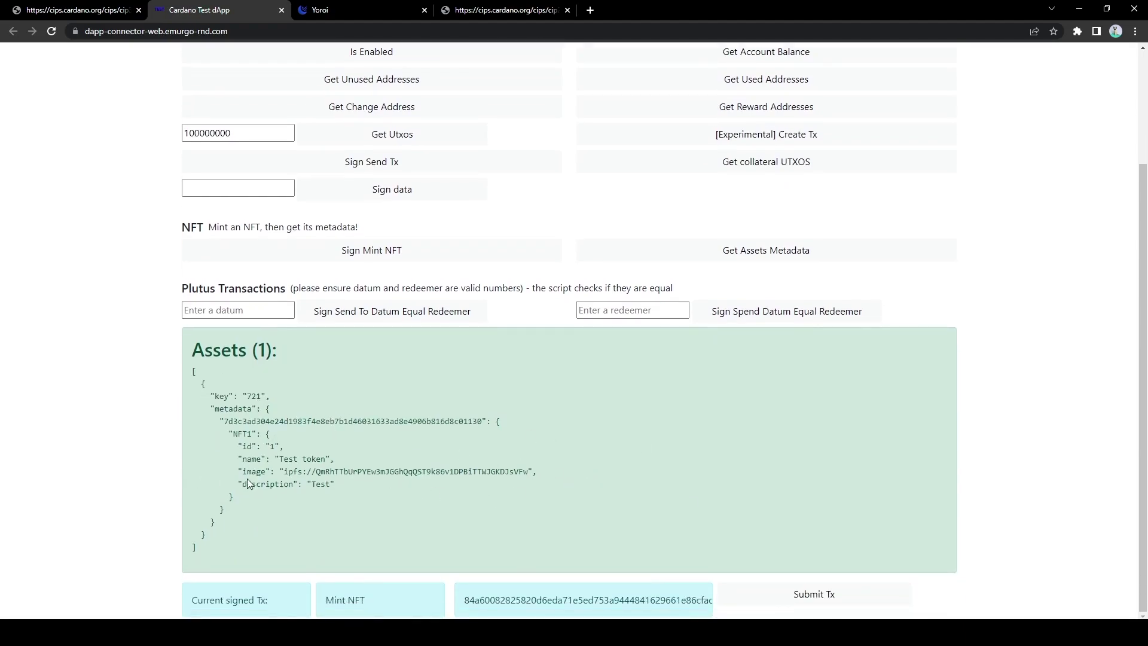
{"action": "left_click_drag", "start_coordinate": [284, 473], "coordinate": [543, 471]}
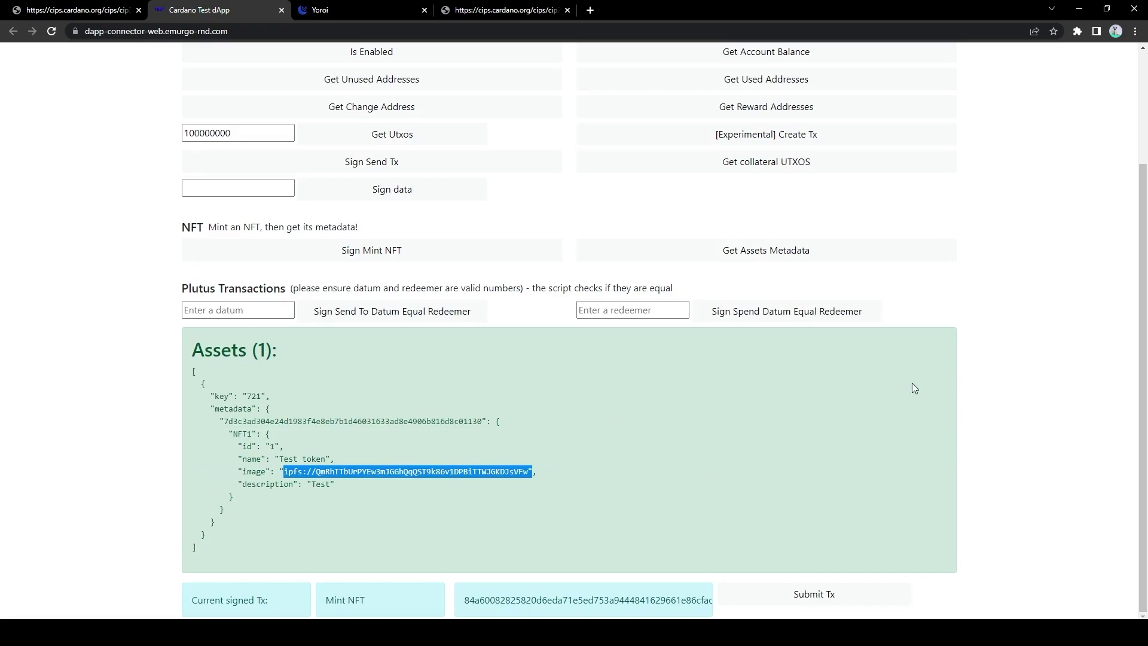
{"action": "left_click", "coordinate": [883, 460]}
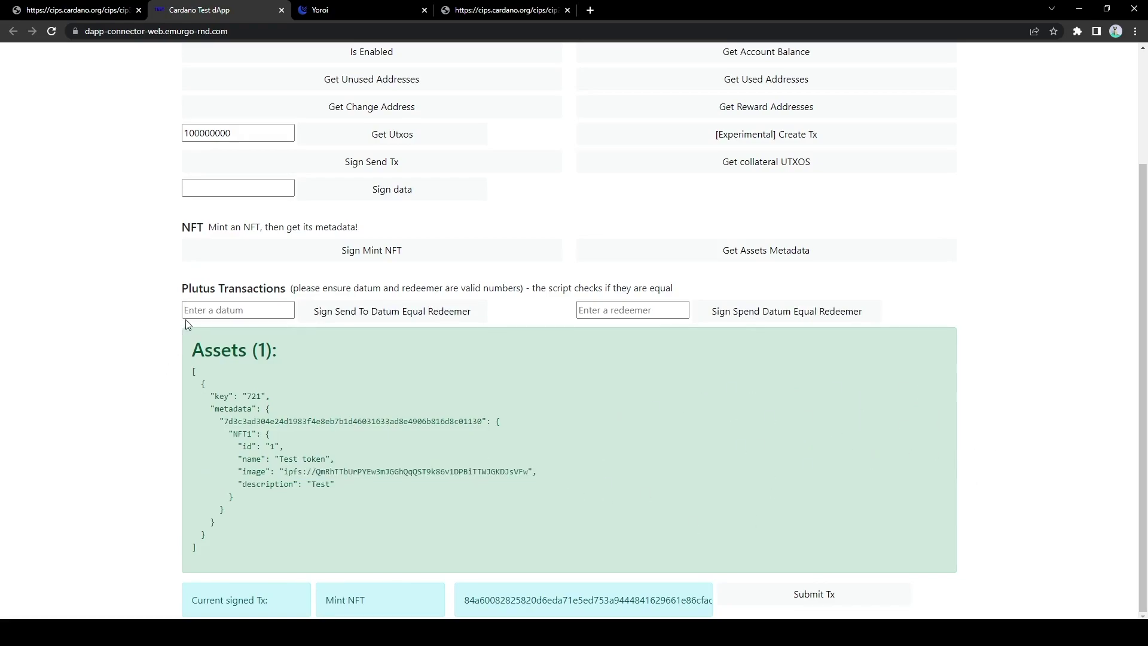
{"action": "double_click", "coordinate": [198, 288]}
{"action": "left_click_drag", "start_coordinate": [229, 289], "coordinate": [282, 289]}
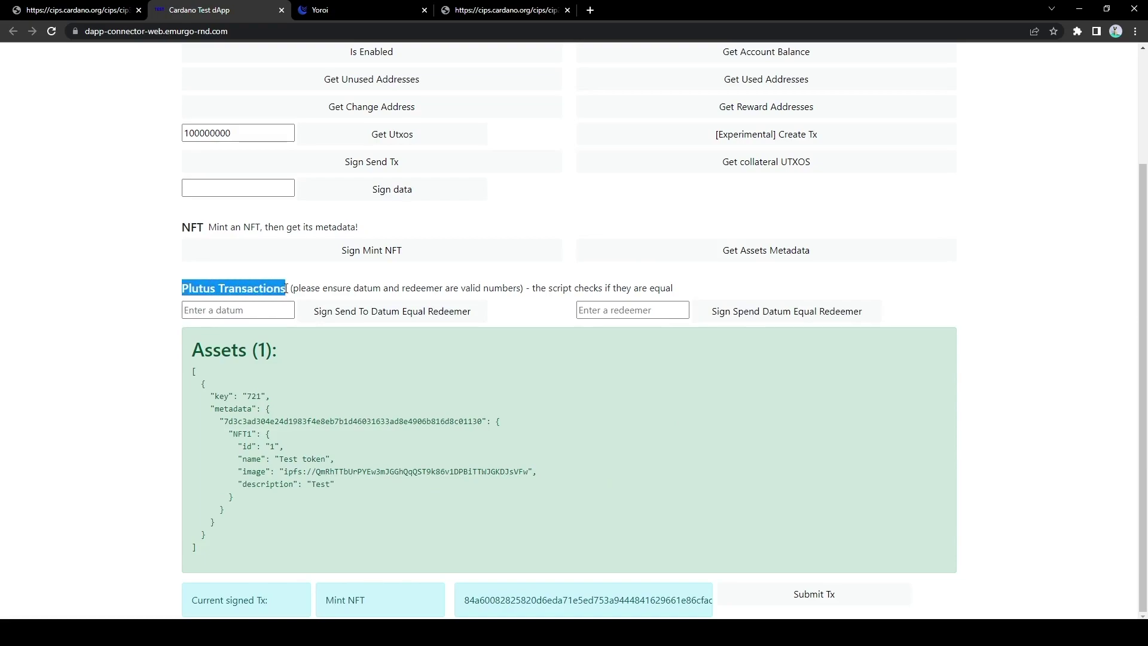
{"action": "left_click", "coordinate": [281, 290]}
{"action": "left_click", "coordinate": [275, 305]}
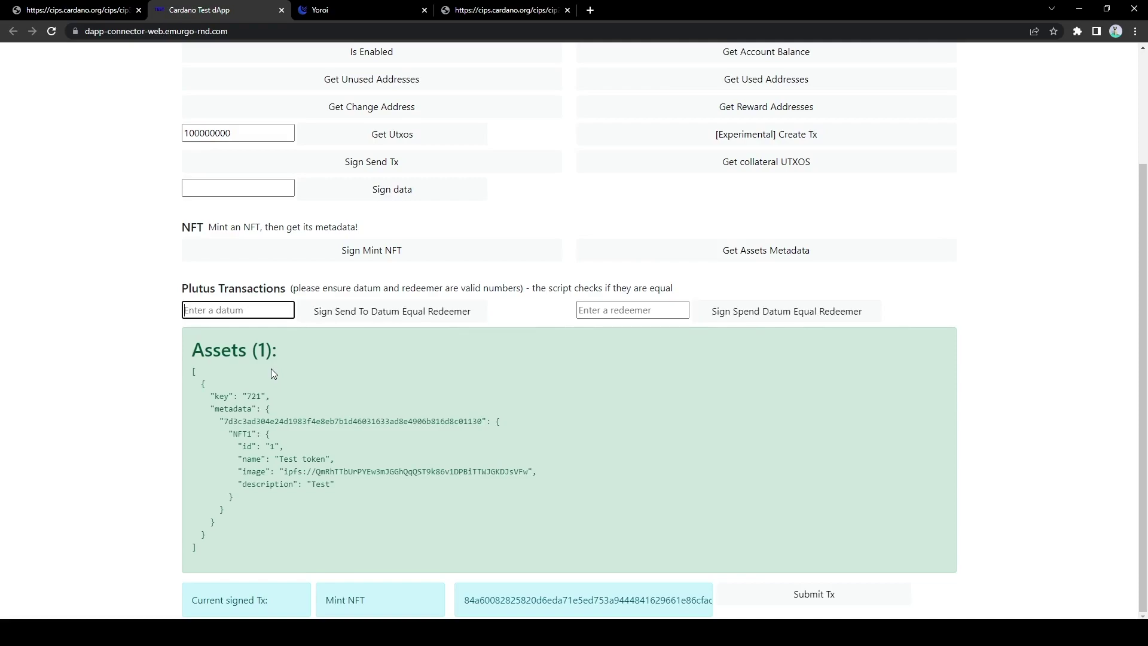
- Enter datum 10 and sign the send-to-script transaction in Yoroi with the spending password
{"action": "type", "text": "10"}
{"action": "left_click", "coordinate": [358, 320]}
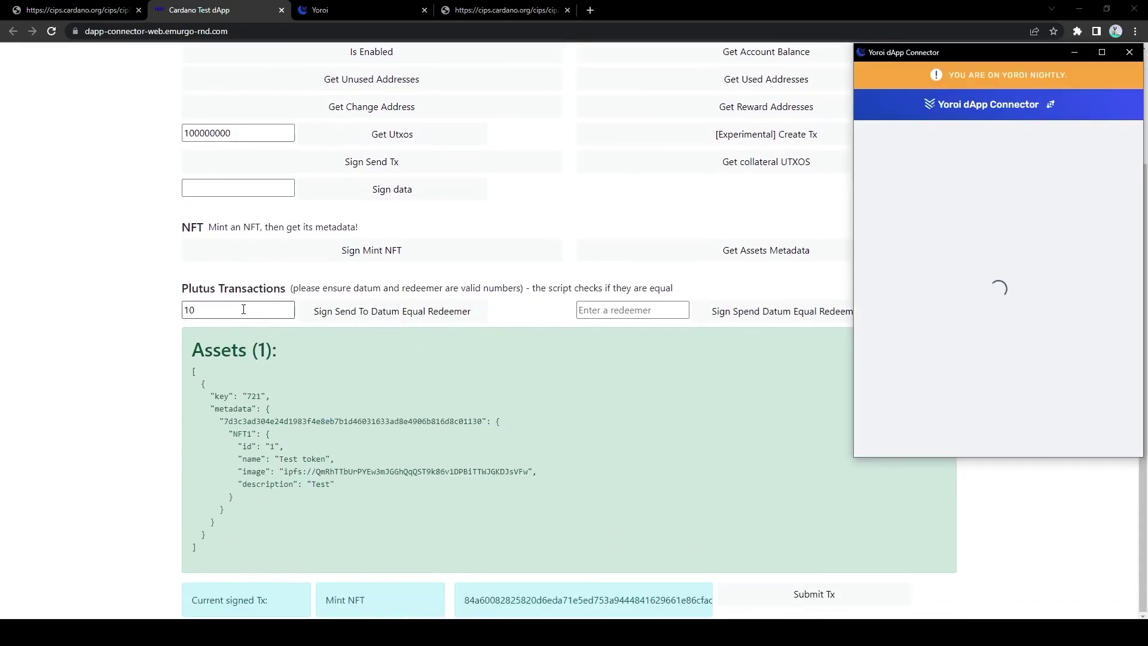
{"action": "scroll", "coordinate": [992, 353], "scroll_direction": "down", "scroll_amount": 1}
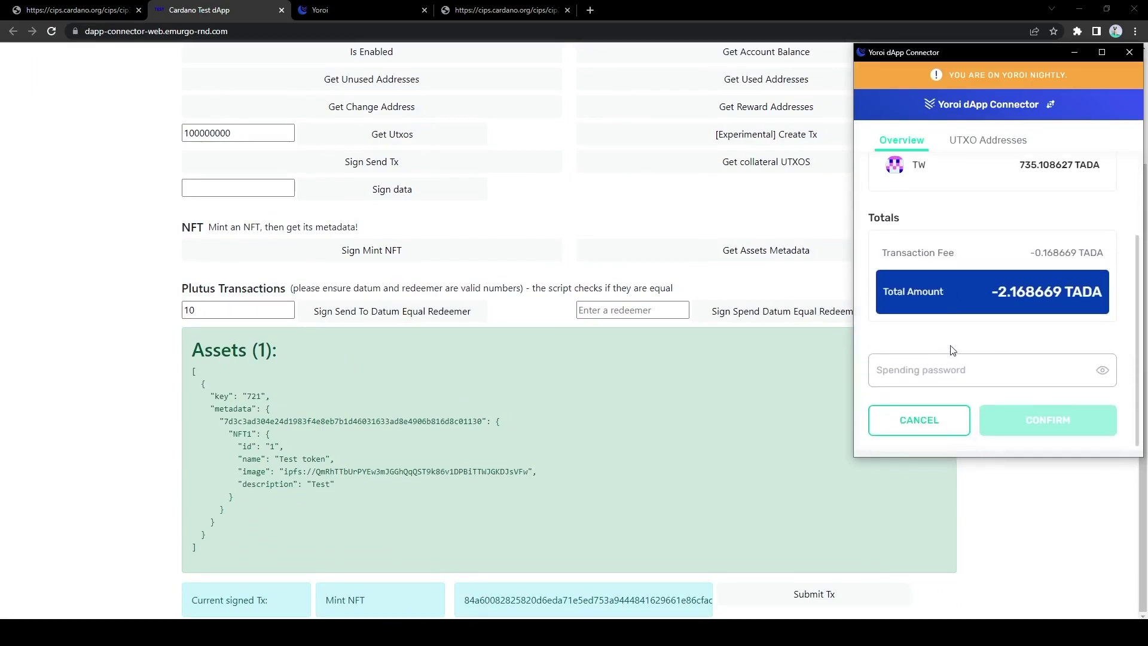
{"action": "left_click", "coordinate": [953, 372]}
{"action": "type", "text": "***"}
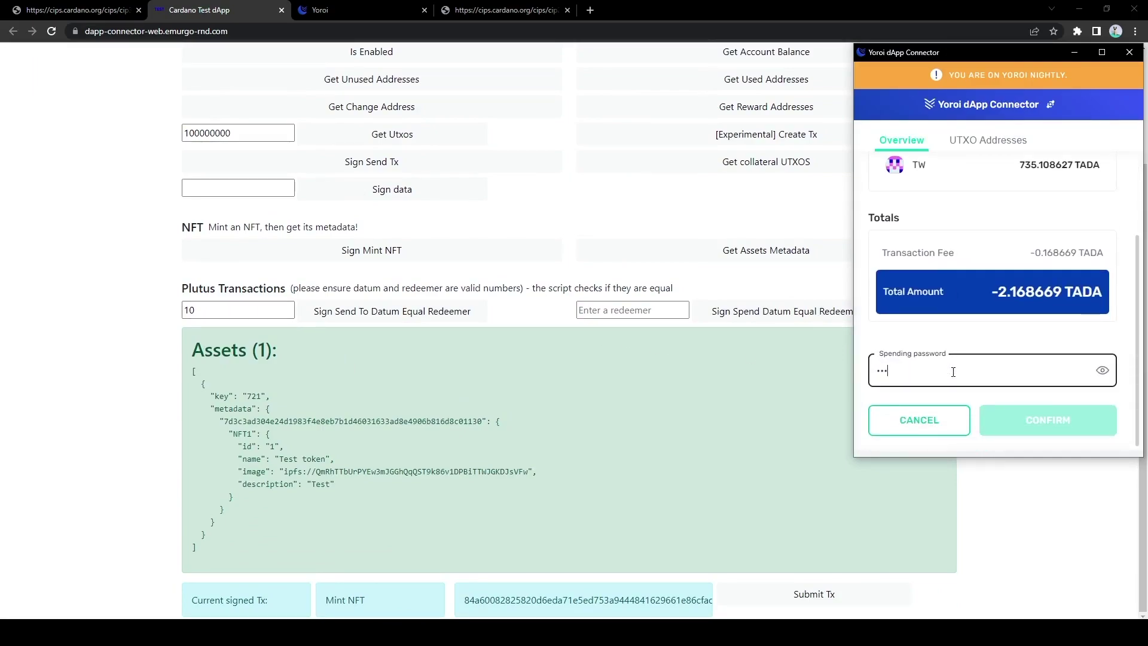
{"action": "type", "text": "*******"}
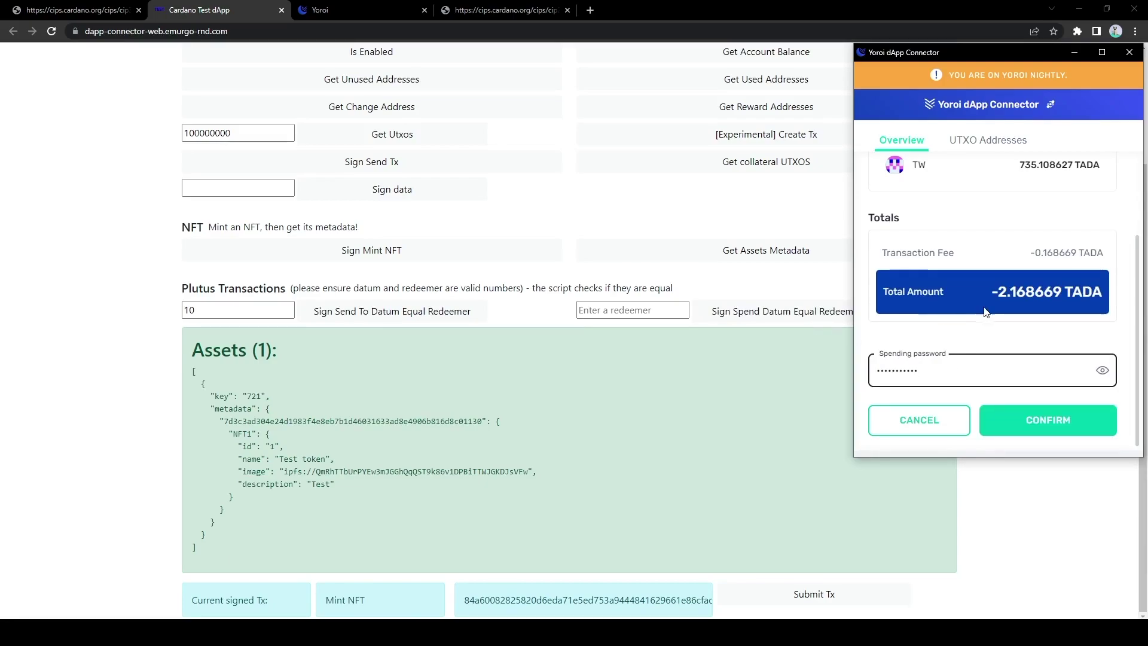
{"action": "key", "text": "Return"}
{"action": "scroll", "coordinate": [1035, 305], "scroll_direction": "down", "scroll_amount": 5}
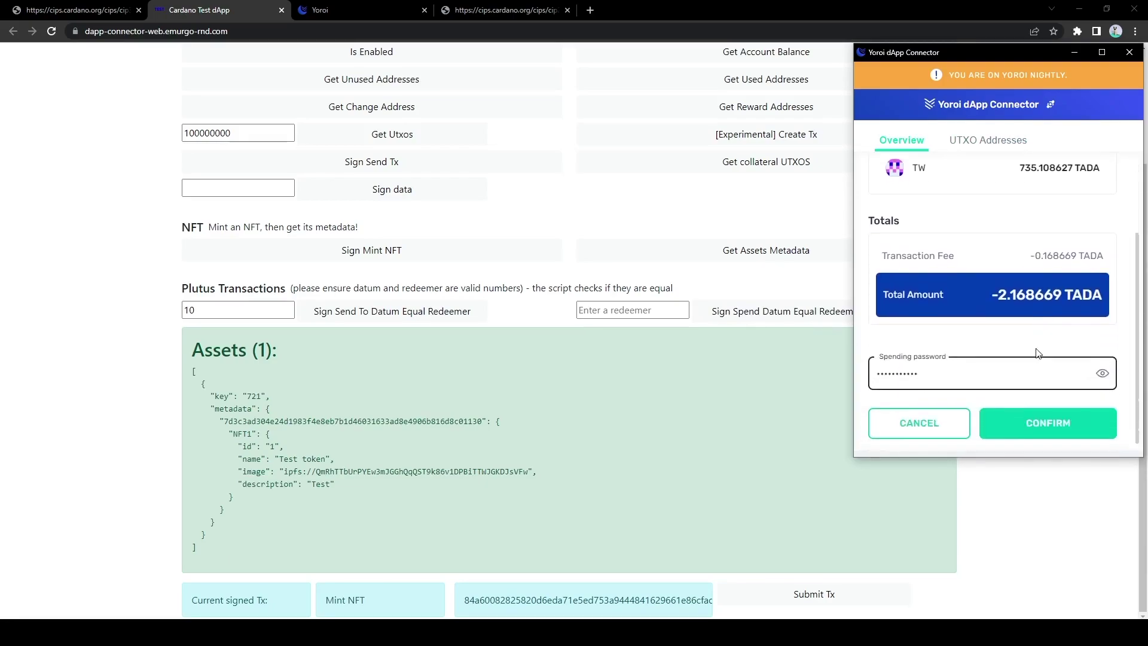
{"action": "left_click", "coordinate": [1033, 419]}
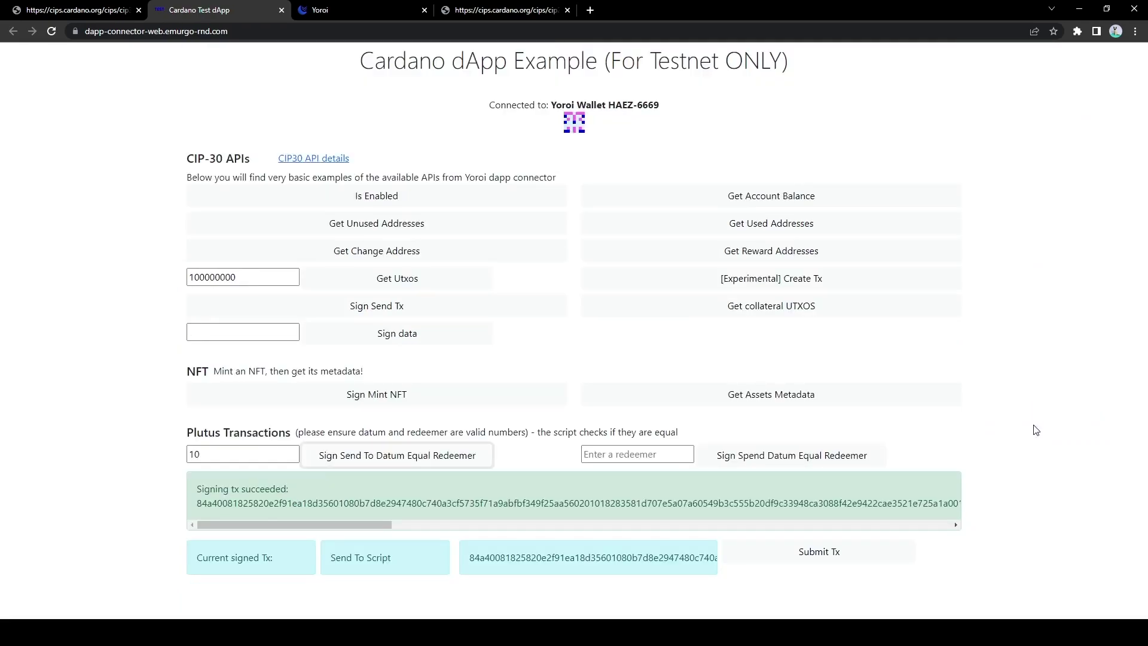
- Submit the signed send-to-script transaction to the network
{"action": "left_click_drag", "start_coordinate": [328, 565], "coordinate": [401, 560]}
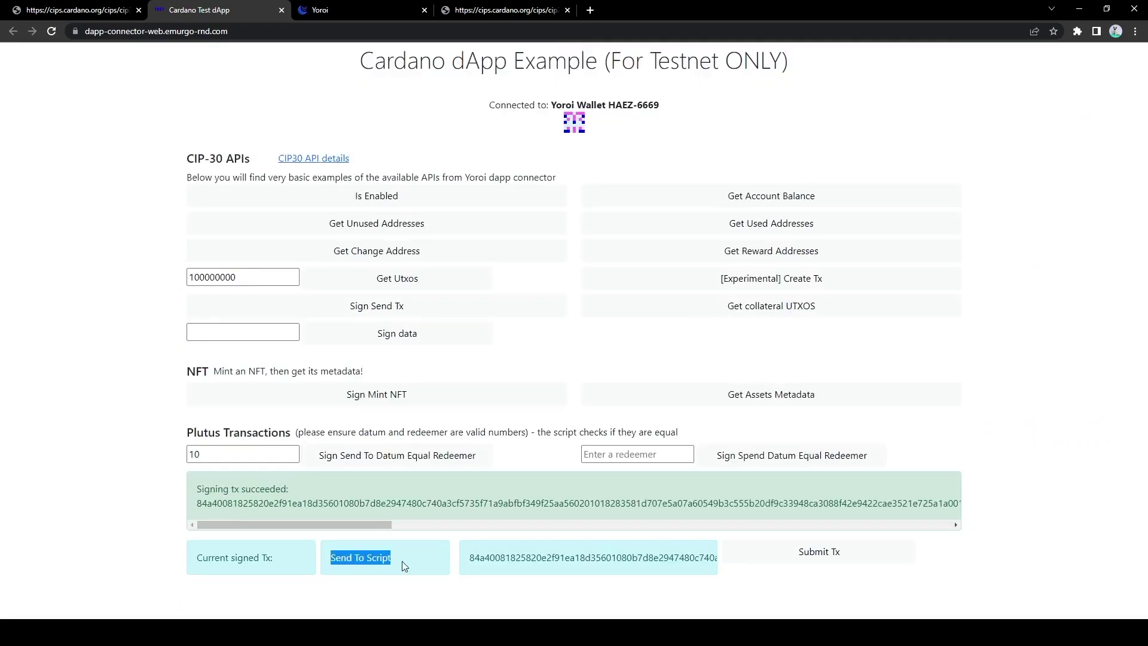
{"action": "left_click", "coordinate": [400, 561]}
{"action": "left_click", "coordinate": [780, 559]}
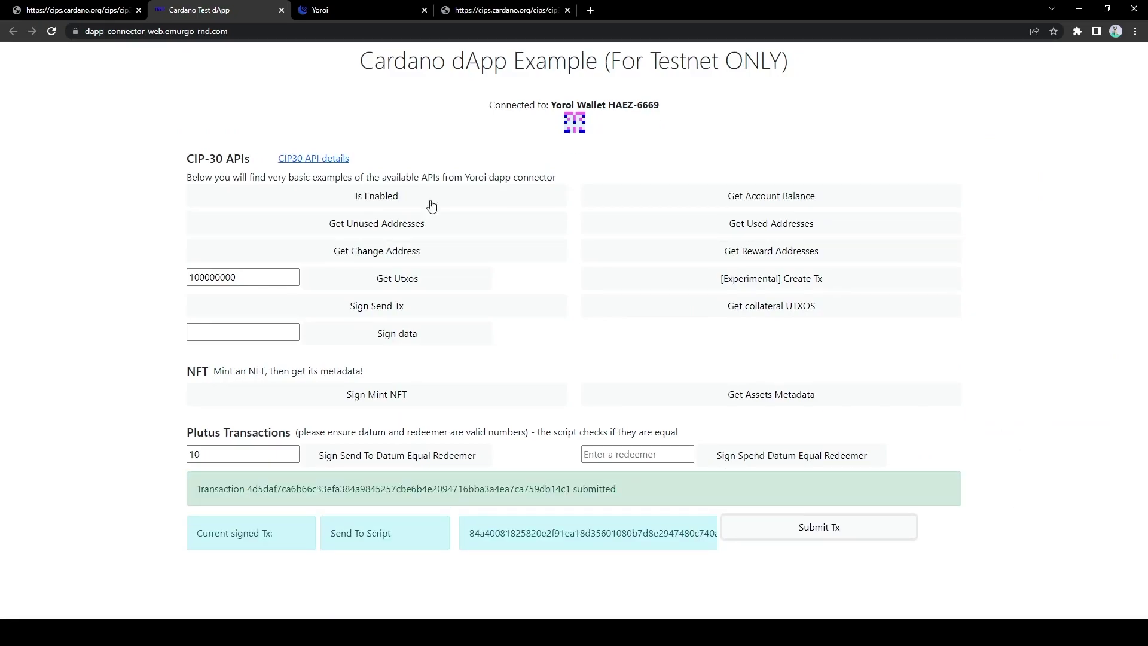
{"action": "left_click", "coordinate": [327, 11]}
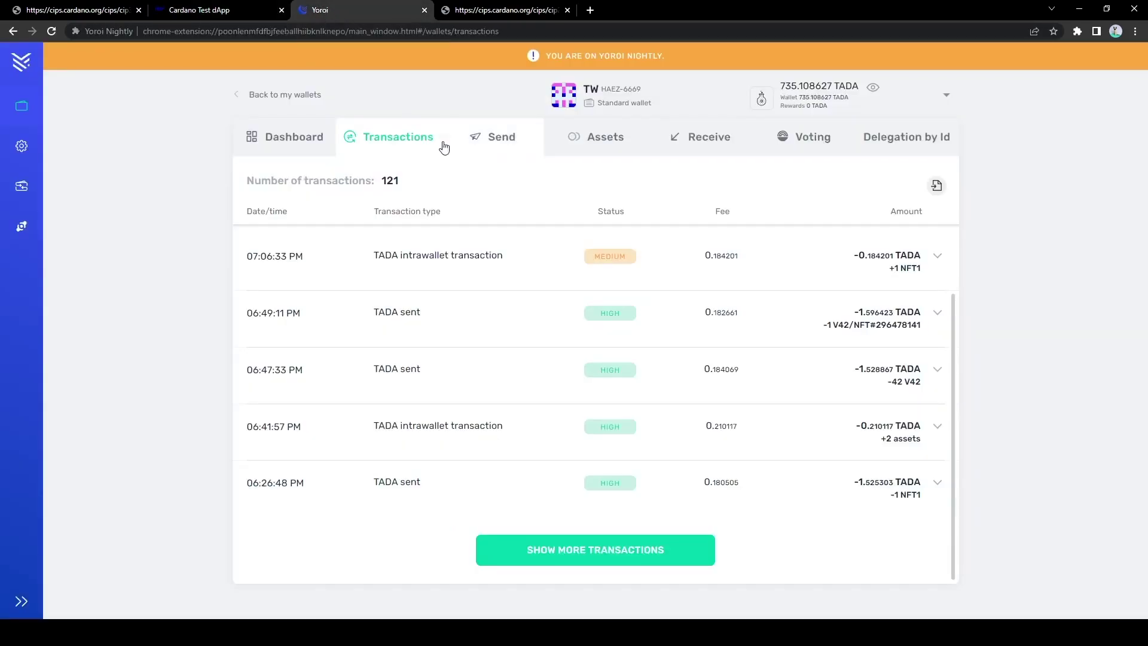
{"action": "left_click", "coordinate": [295, 142]}
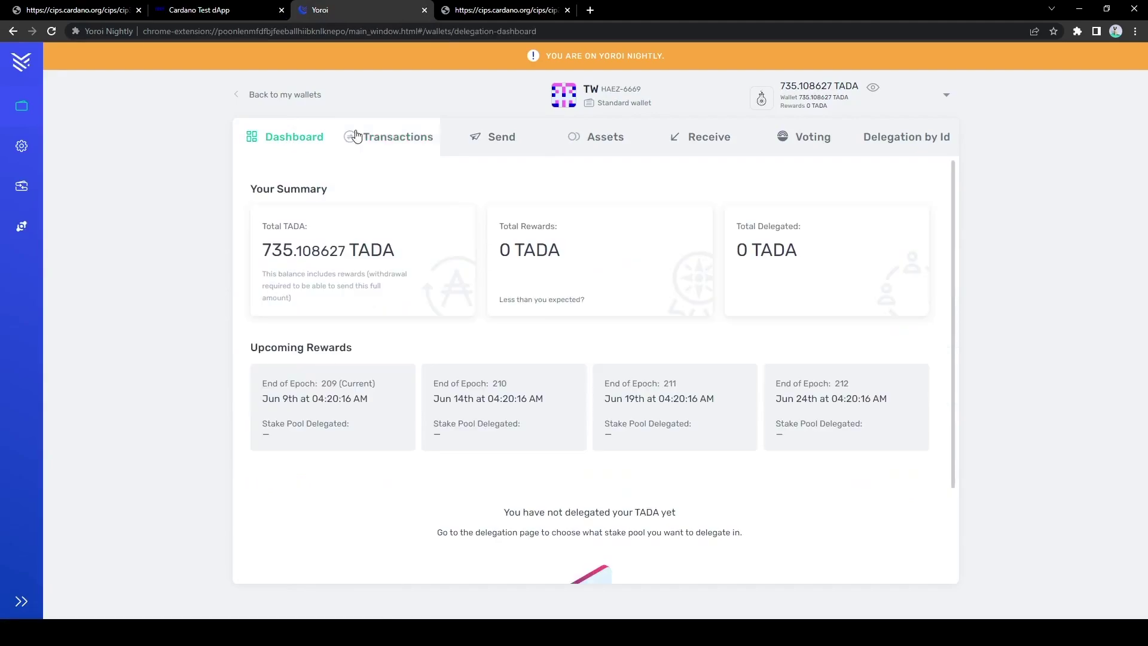
{"action": "left_click", "coordinate": [357, 137]}
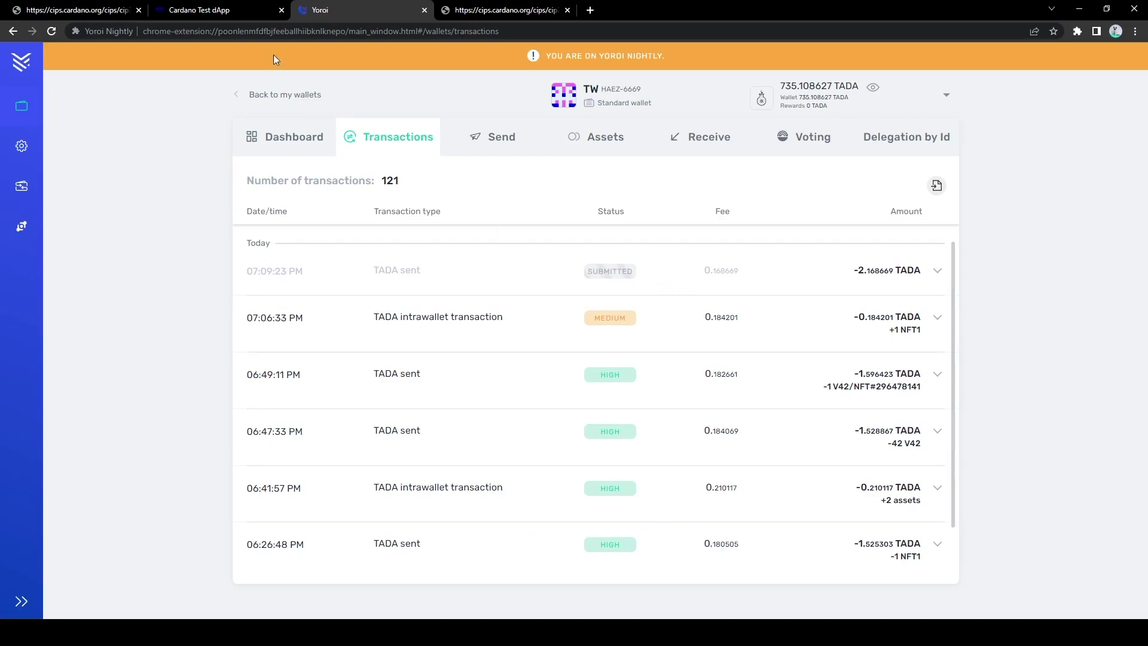
{"action": "left_click", "coordinate": [210, 8]}
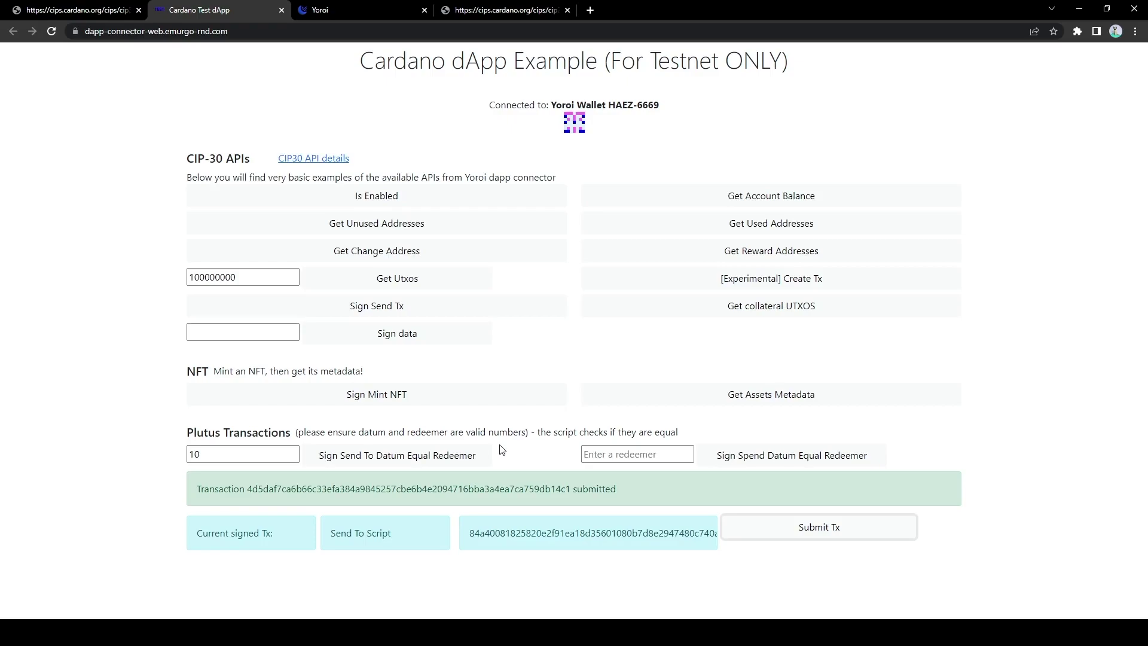
{"action": "left_click", "coordinate": [382, 11]}
{"action": "left_click", "coordinate": [717, 265]}
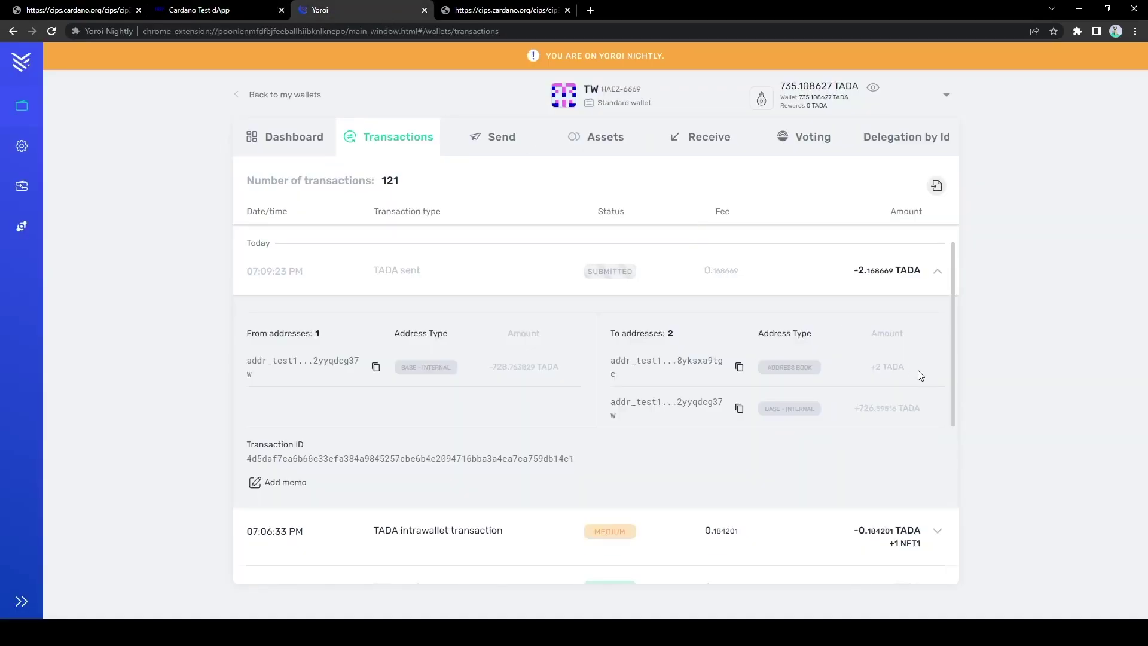
{"action": "left_click_drag", "start_coordinate": [917, 370], "coordinate": [785, 377]}
{"action": "left_click_drag", "start_coordinate": [622, 373], "coordinate": [611, 367]}
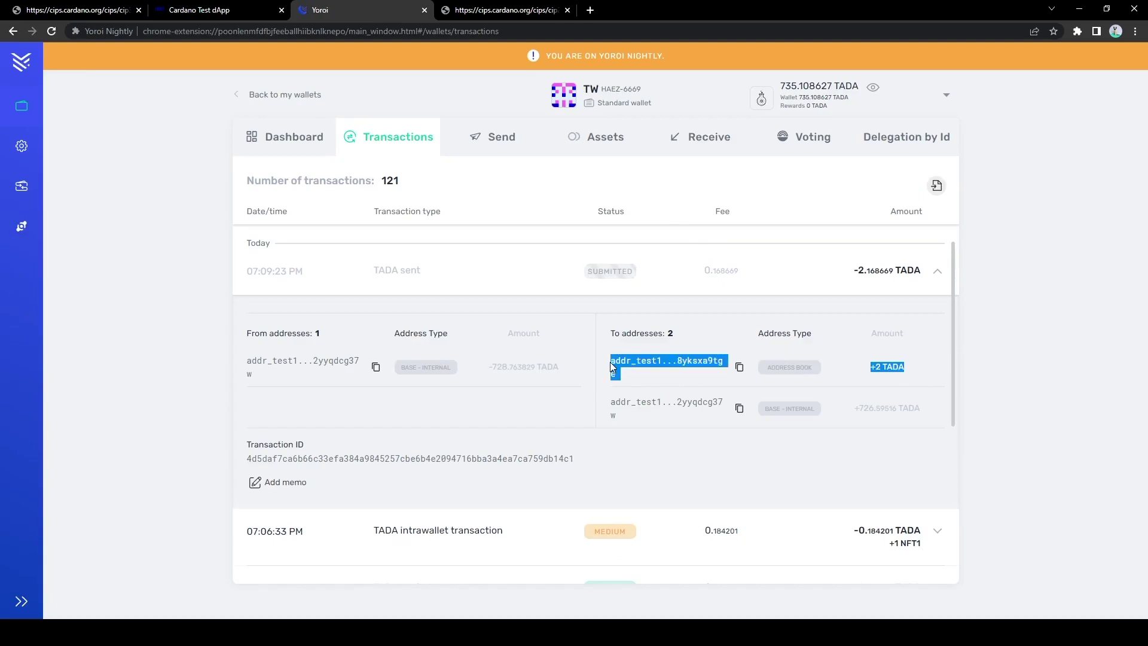
{"action": "left_click", "coordinate": [872, 350]}
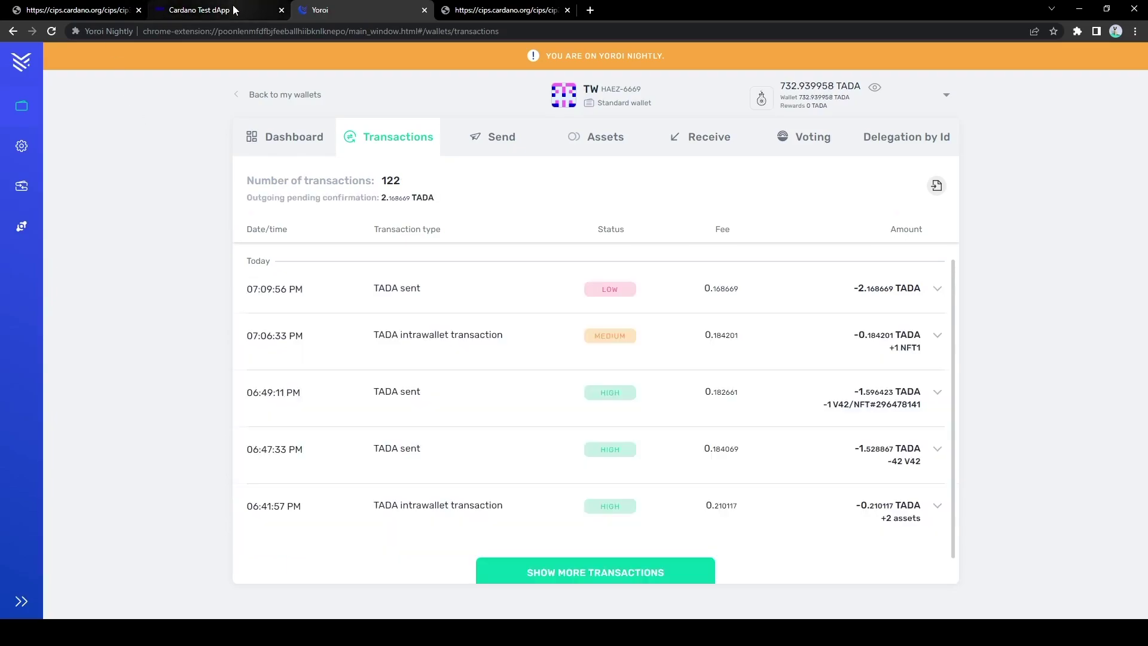
{"action": "left_click", "coordinate": [206, 15]}
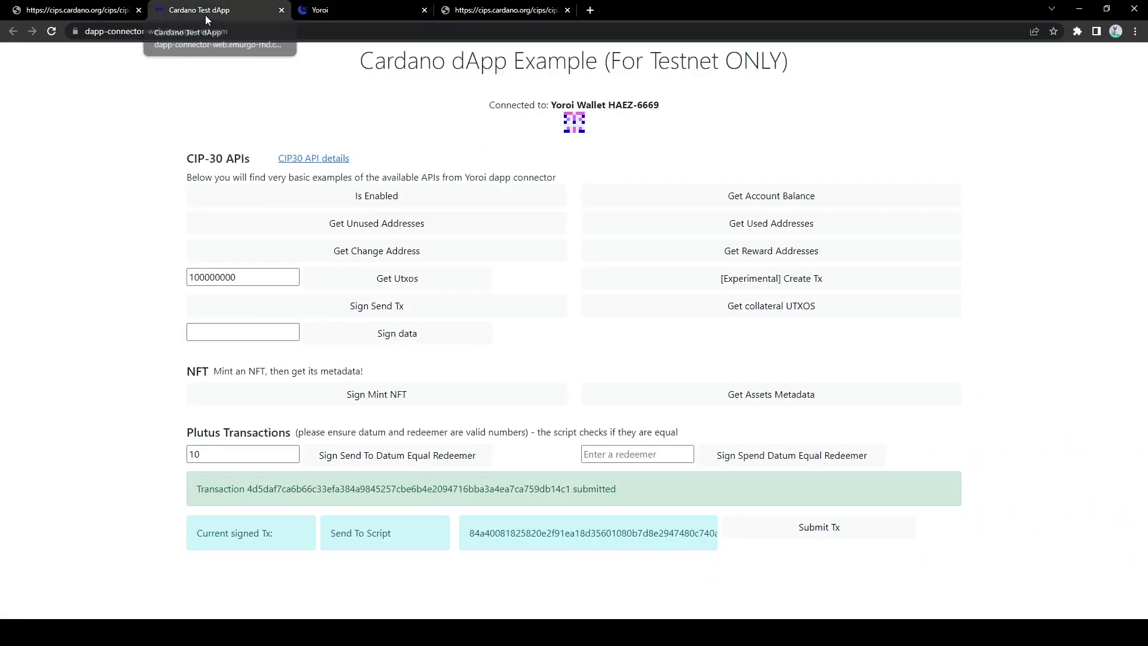
- Enter redeemer 11 and sign the script-spending transaction in Yoroi with the spending password
{"action": "left_click", "coordinate": [645, 454]}
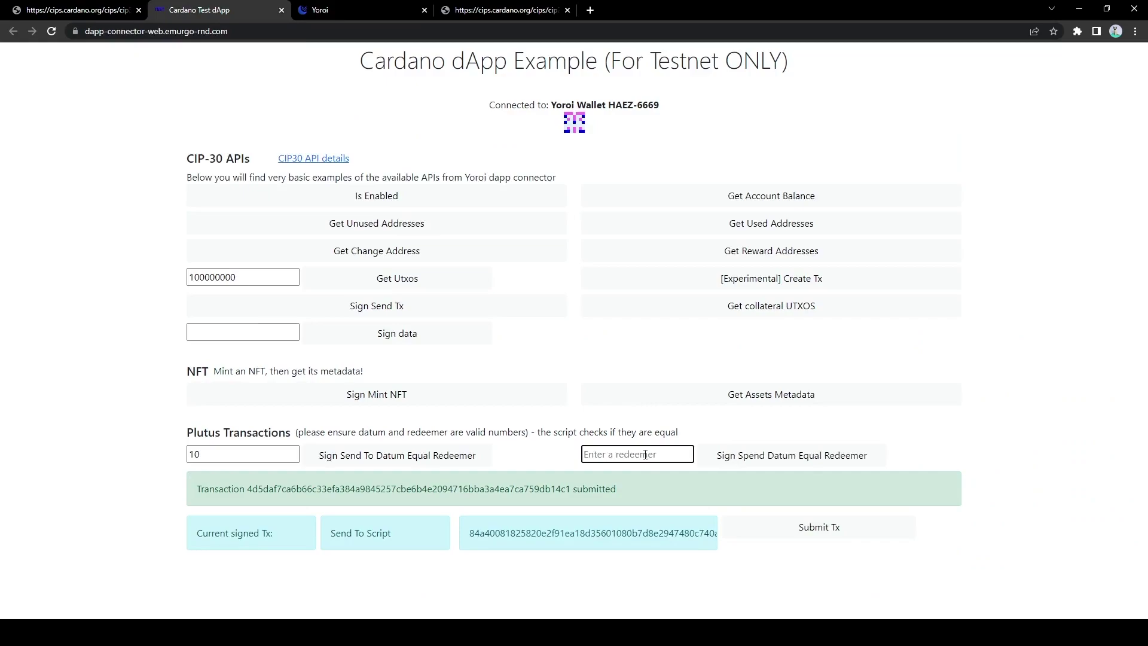
{"action": "type", "text": "11"}
{"action": "left_click", "coordinate": [753, 461]}
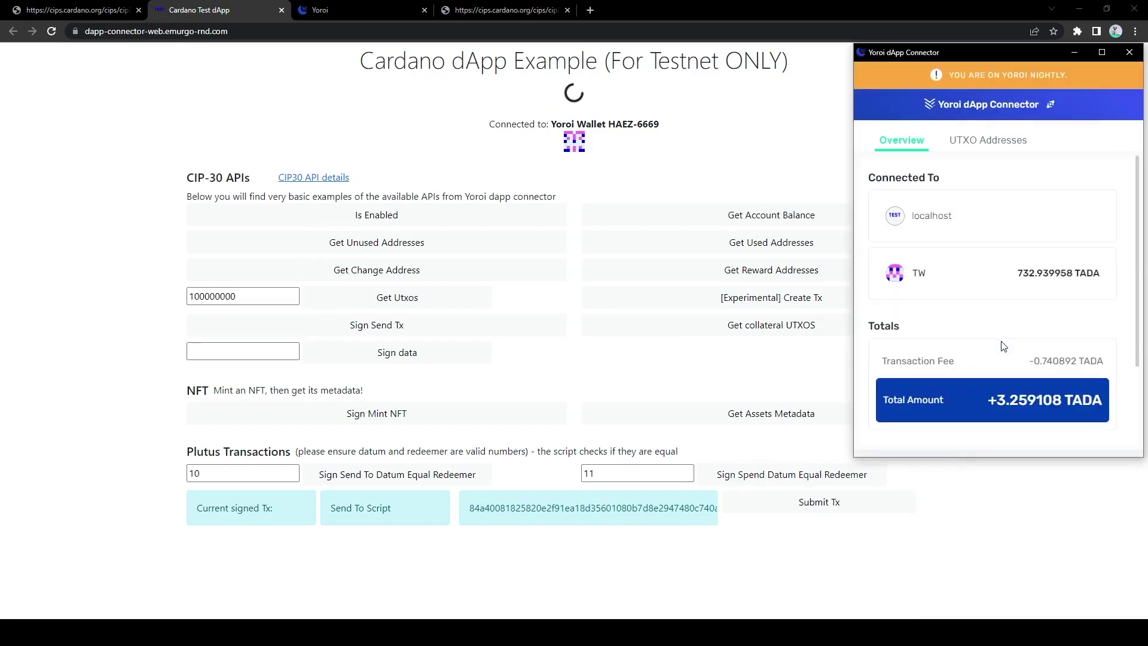
{"action": "scroll", "coordinate": [999, 342], "scroll_direction": "down", "scroll_amount": 1}
{"action": "left_click", "coordinate": [961, 372]}
{"action": "type", "text": "••••"}
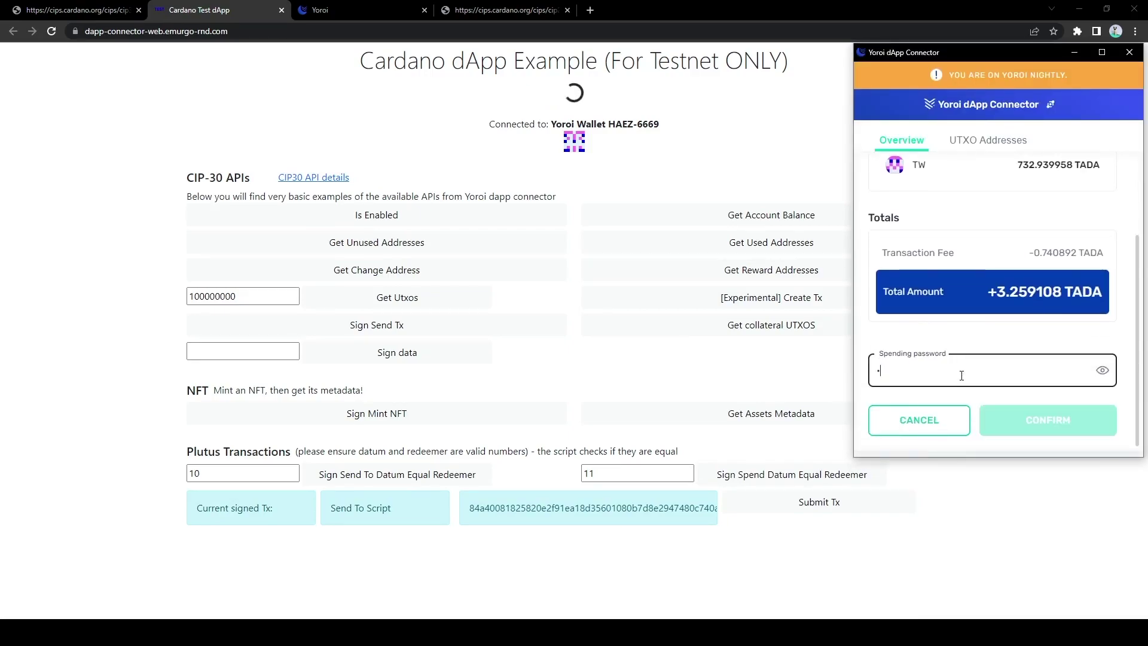
{"action": "type", "text": "•••••••"}
{"action": "left_click", "coordinate": [1020, 418]}
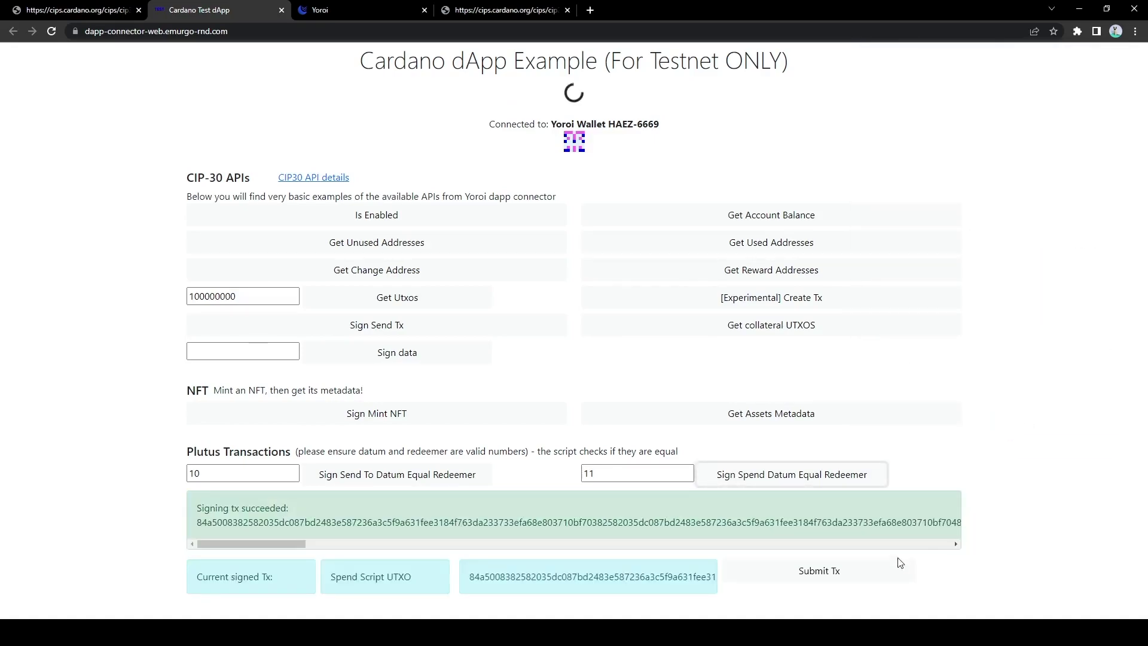
- Submit the spend, review the datum-mismatch error, and change the redeemer to 10
{"action": "left_click", "coordinate": [839, 574]}
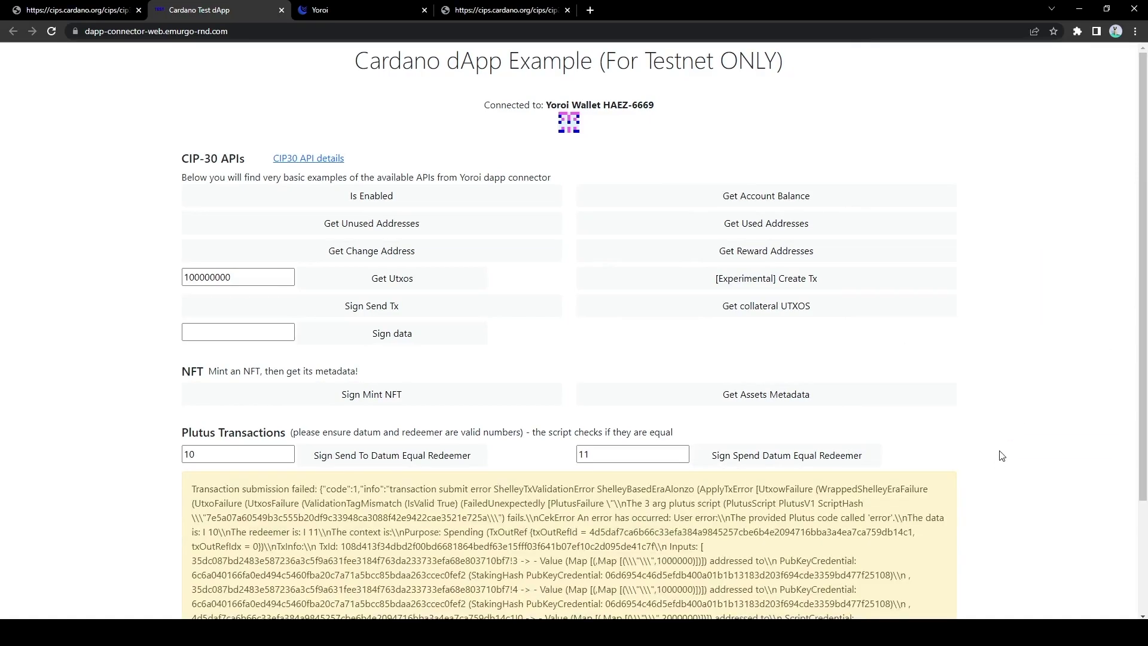
{"action": "scroll", "coordinate": [1002, 456], "scroll_direction": "down", "scroll_amount": 2}
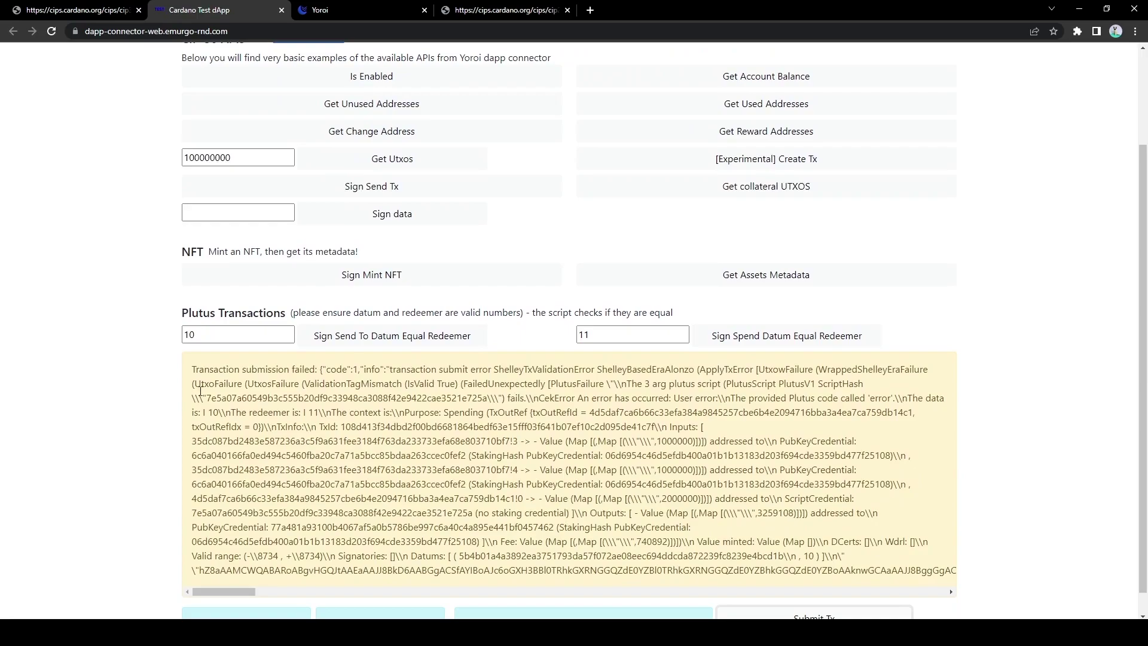
{"action": "left_click_drag", "start_coordinate": [918, 398], "coordinate": [312, 412]}
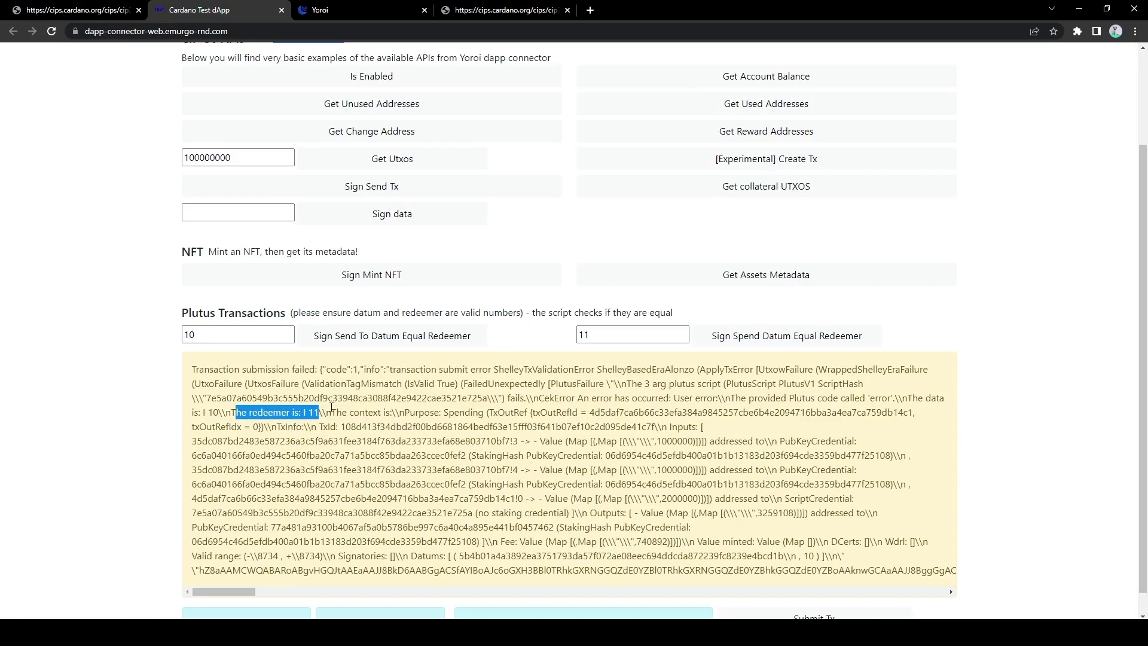
{"action": "left_click", "coordinate": [396, 396]}
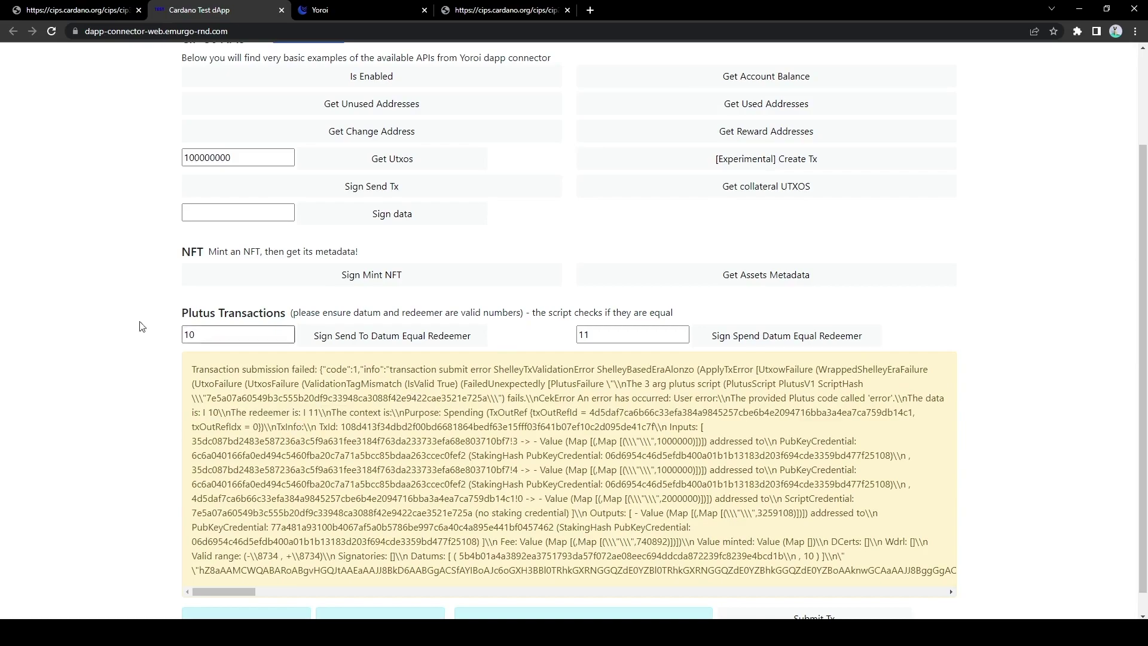
{"action": "scroll", "coordinate": [329, 457], "scroll_direction": "down", "scroll_amount": 1}
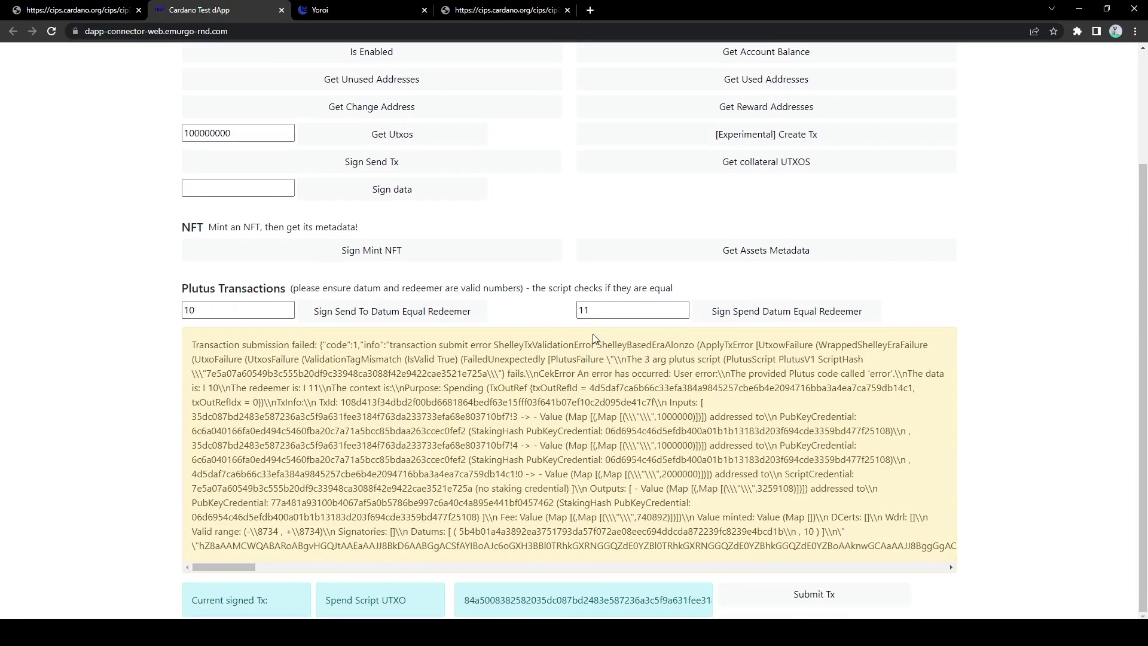
{"action": "left_click", "coordinate": [599, 312]}
- Sign the redeemer-10 script-spend transaction in Yoroi with the spending password
{"action": "left_click", "coordinate": [768, 311]}
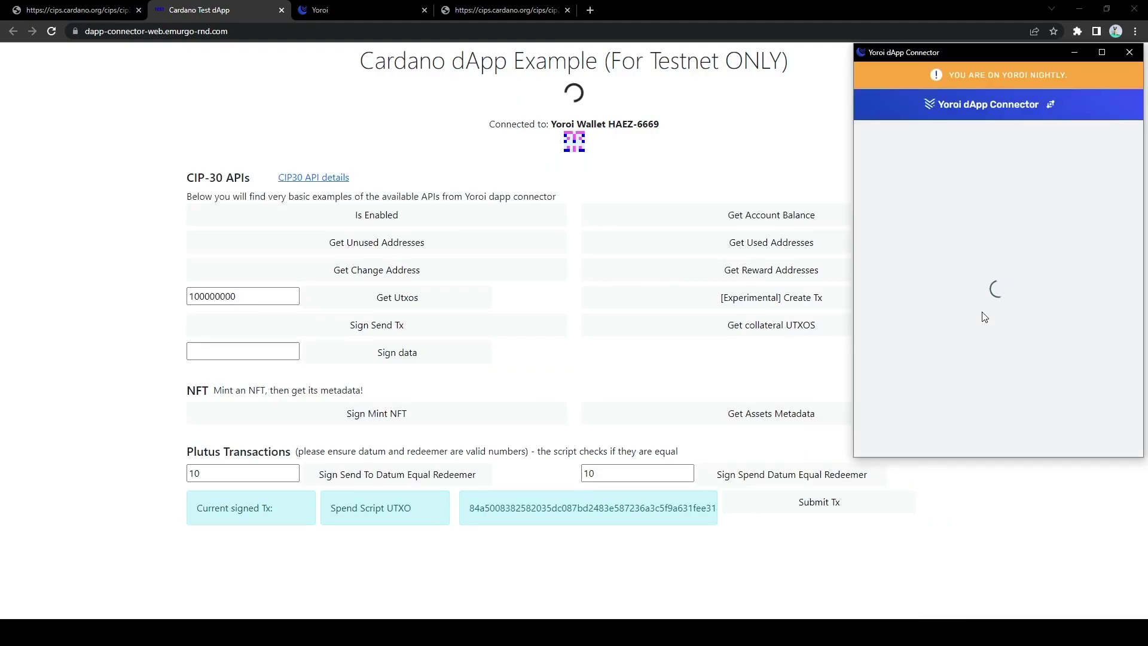
{"action": "scroll", "coordinate": [968, 347], "scroll_direction": "down", "scroll_amount": 3}
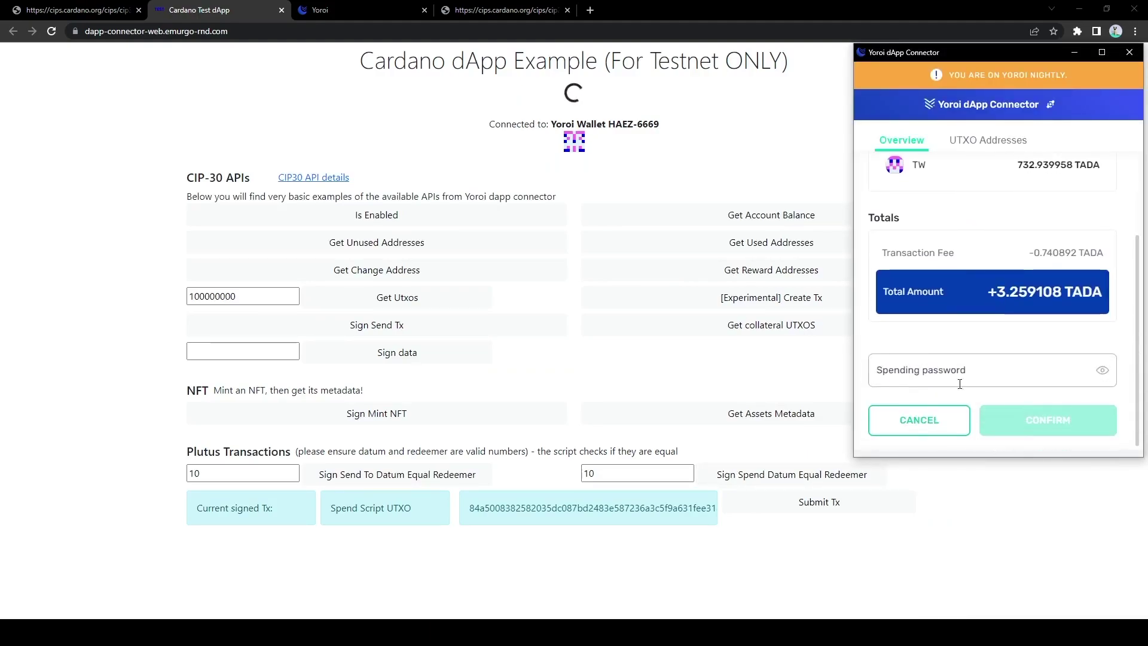
{"action": "left_click", "coordinate": [951, 374]}
{"action": "type", "text": "••••••••"}
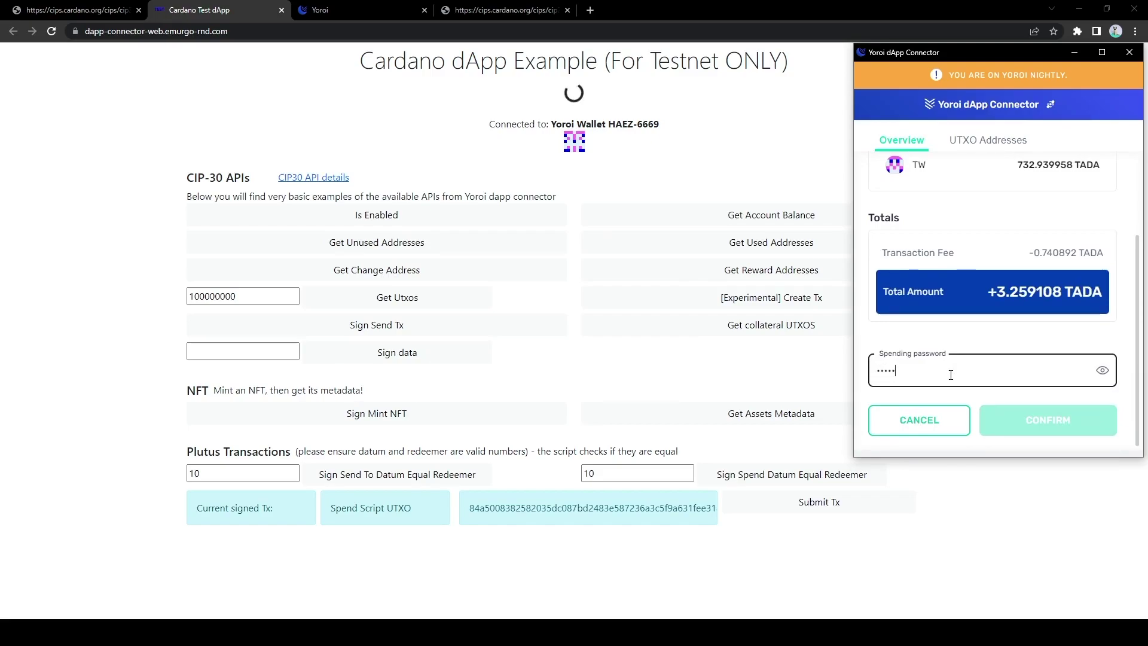
{"action": "left_click", "coordinate": [1051, 414]}
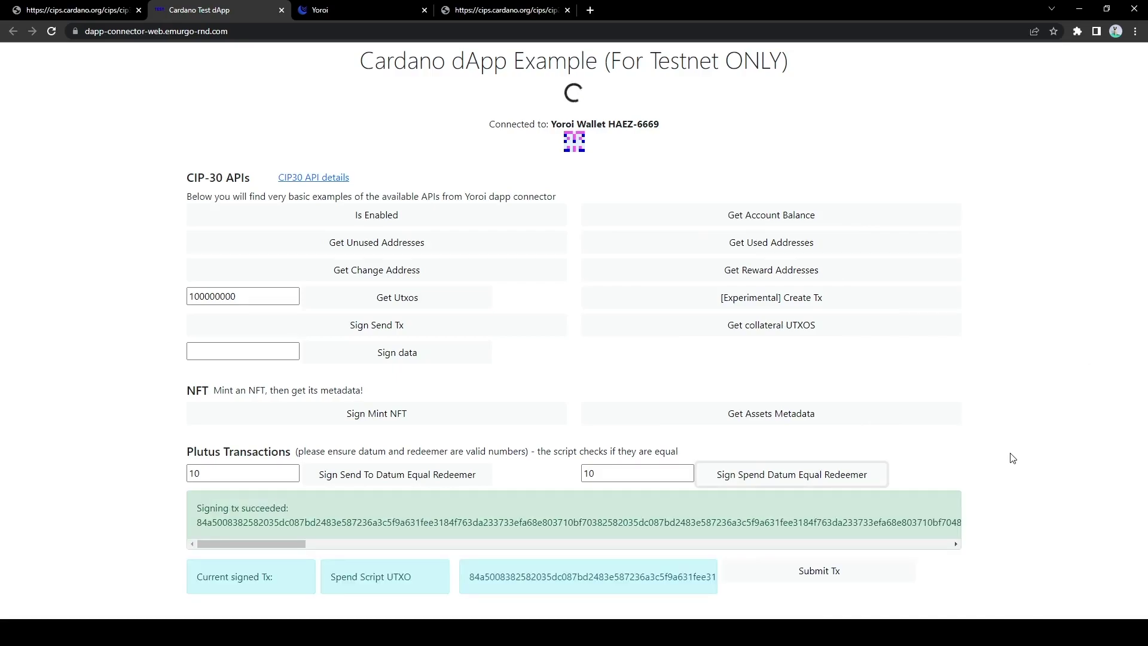
- Submit the signed spend transaction and check the returned transaction hash
{"action": "left_click", "coordinate": [840, 568]}
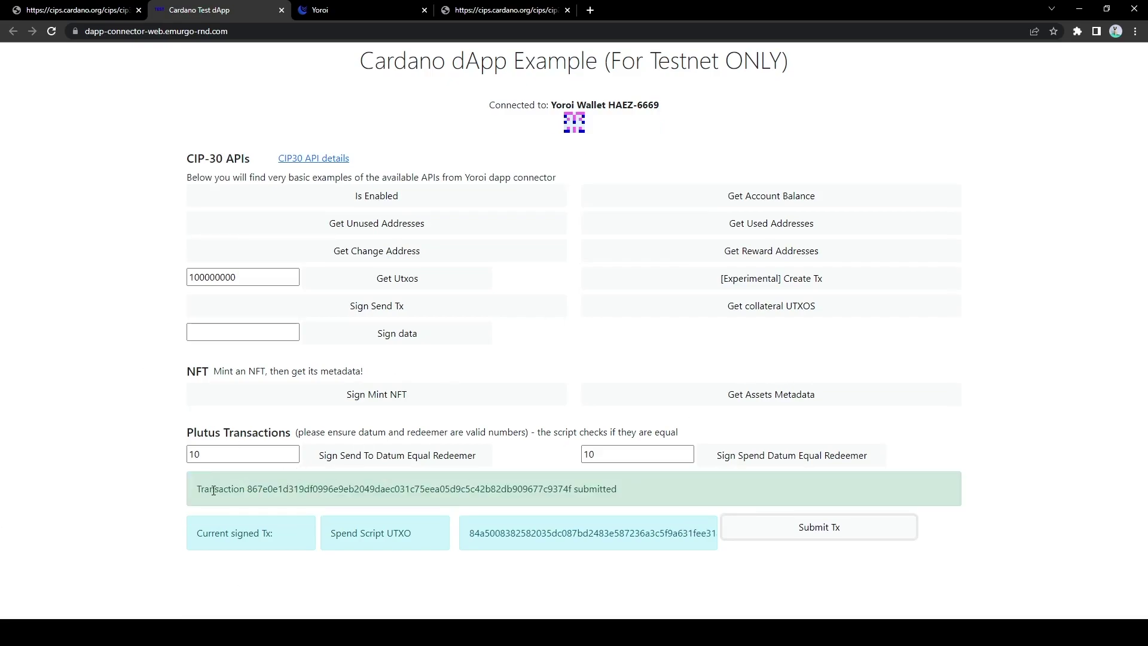
{"action": "left_click_drag", "start_coordinate": [247, 489], "coordinate": [574, 489]}
{"action": "left_click", "coordinate": [674, 489]}
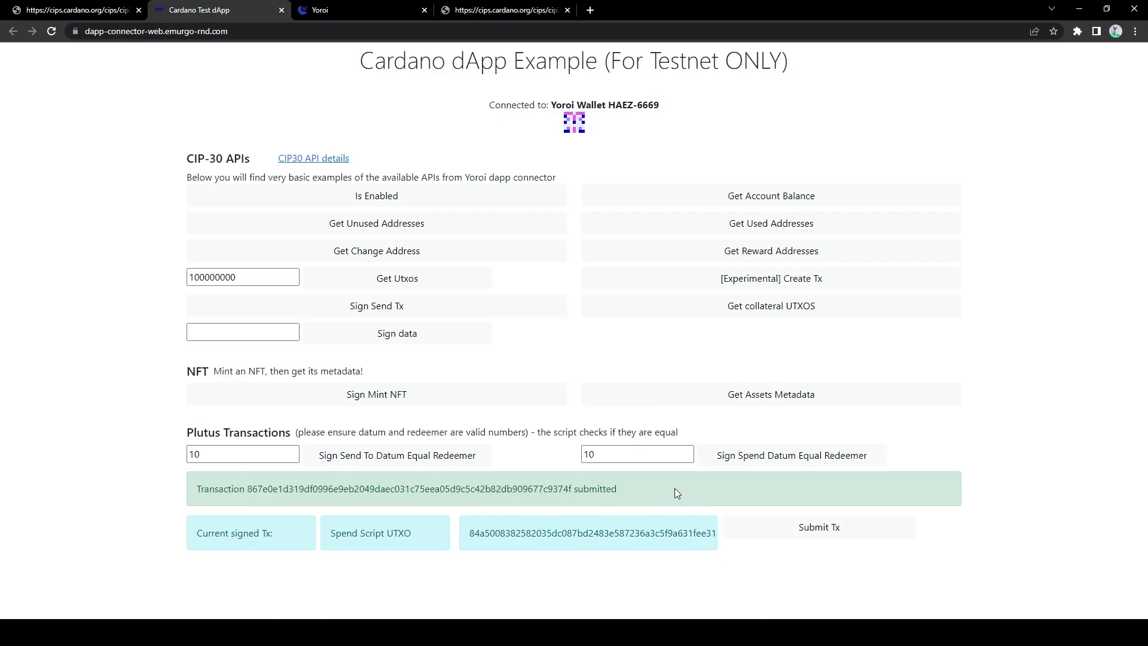
{"action": "left_click", "coordinate": [378, 7]}
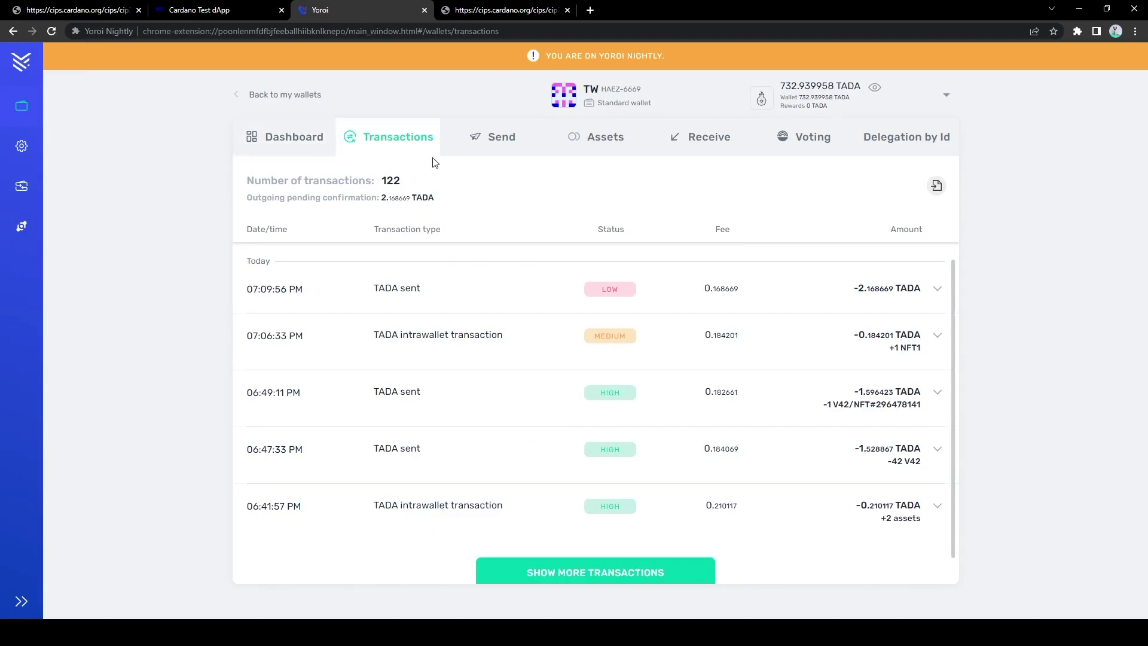
{"action": "left_click", "coordinate": [647, 579]}
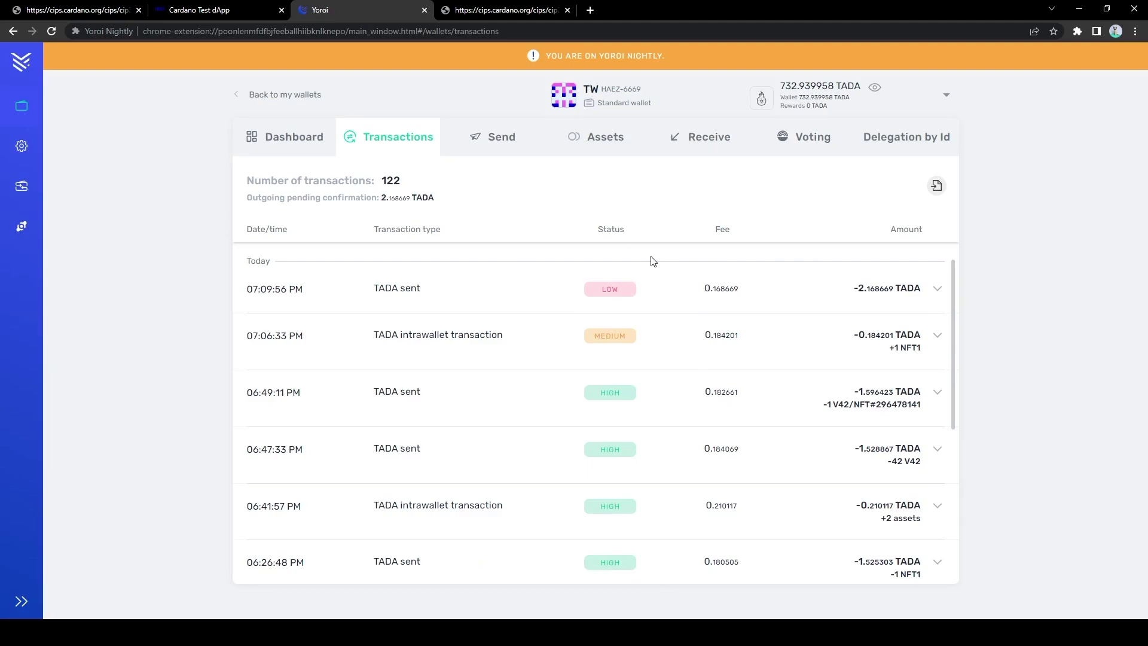
{"action": "left_click", "coordinate": [310, 138]}
{"action": "left_click", "coordinate": [371, 137]}
{"action": "scroll", "coordinate": [709, 282], "scroll_direction": "down", "scroll_amount": 1}
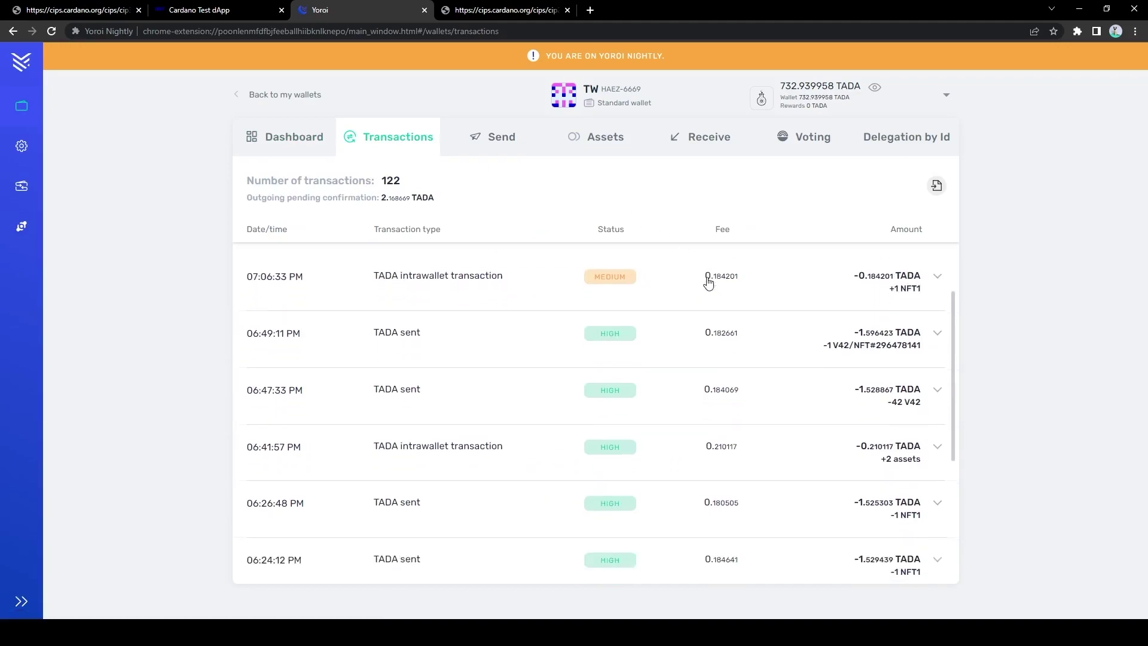
{"action": "scroll", "coordinate": [709, 282], "scroll_direction": "up", "scroll_amount": 1}
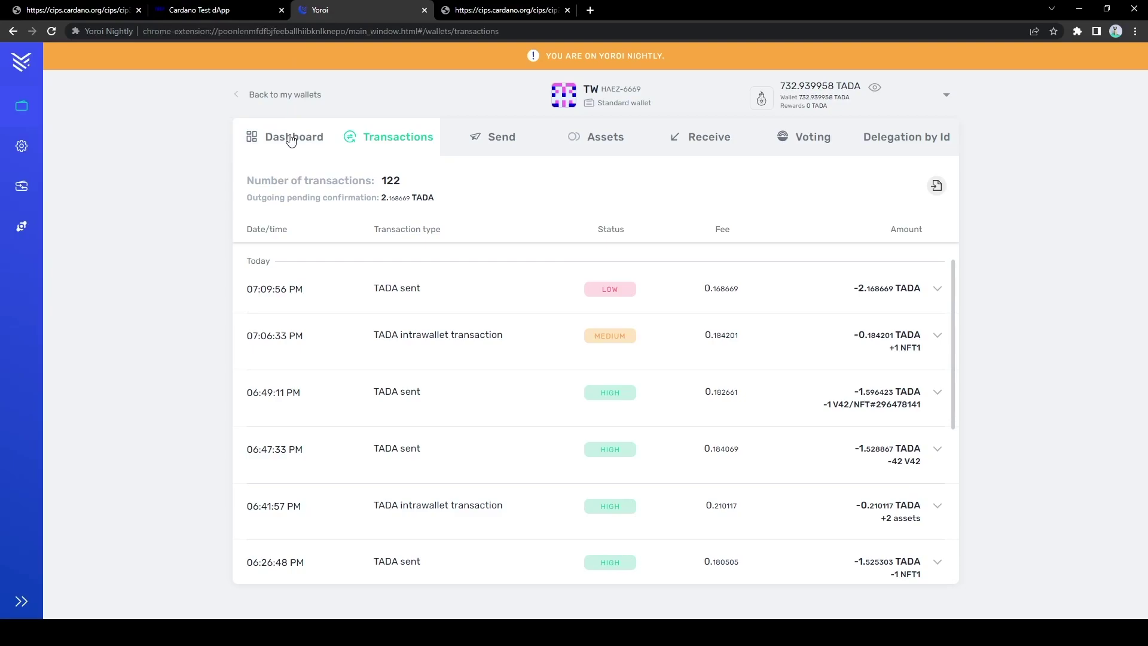
{"action": "left_click", "coordinate": [240, 11]}
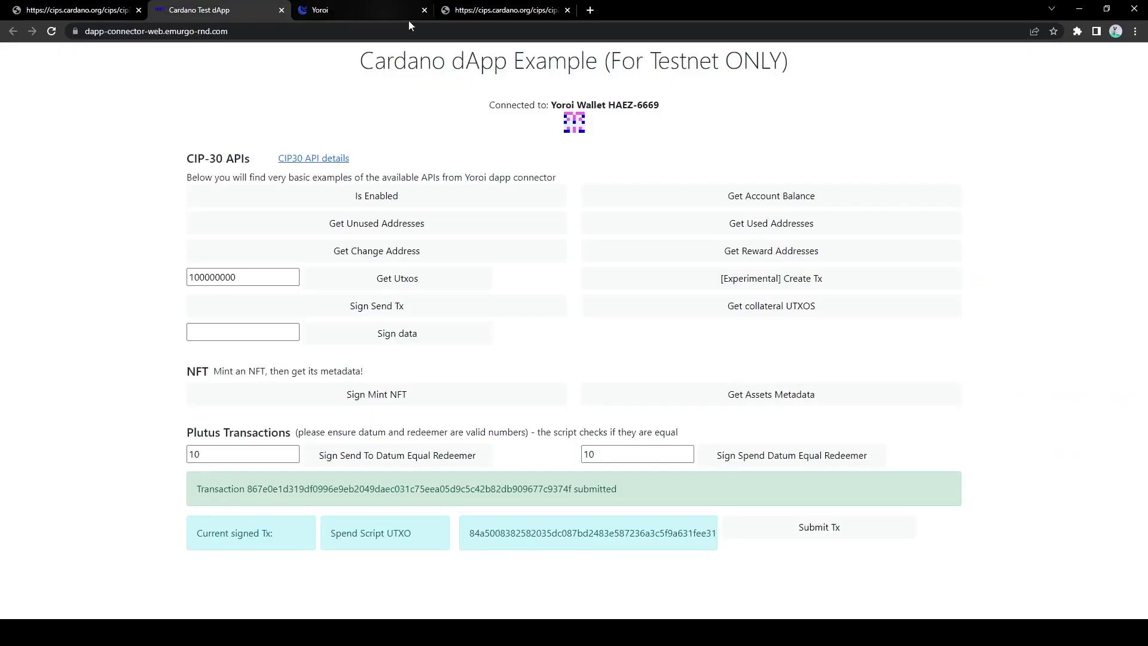
{"action": "left_click", "coordinate": [358, 10]}
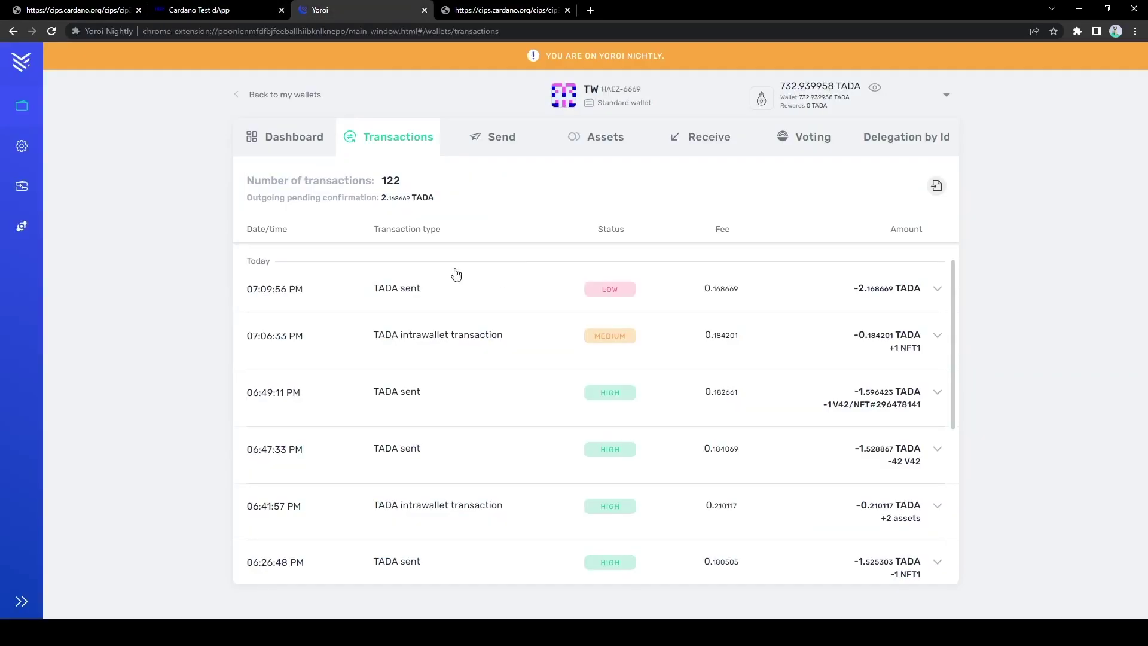
{"action": "left_click", "coordinate": [308, 135]}
{"action": "left_click", "coordinate": [390, 139]}
{"action": "left_click", "coordinate": [541, 297]}
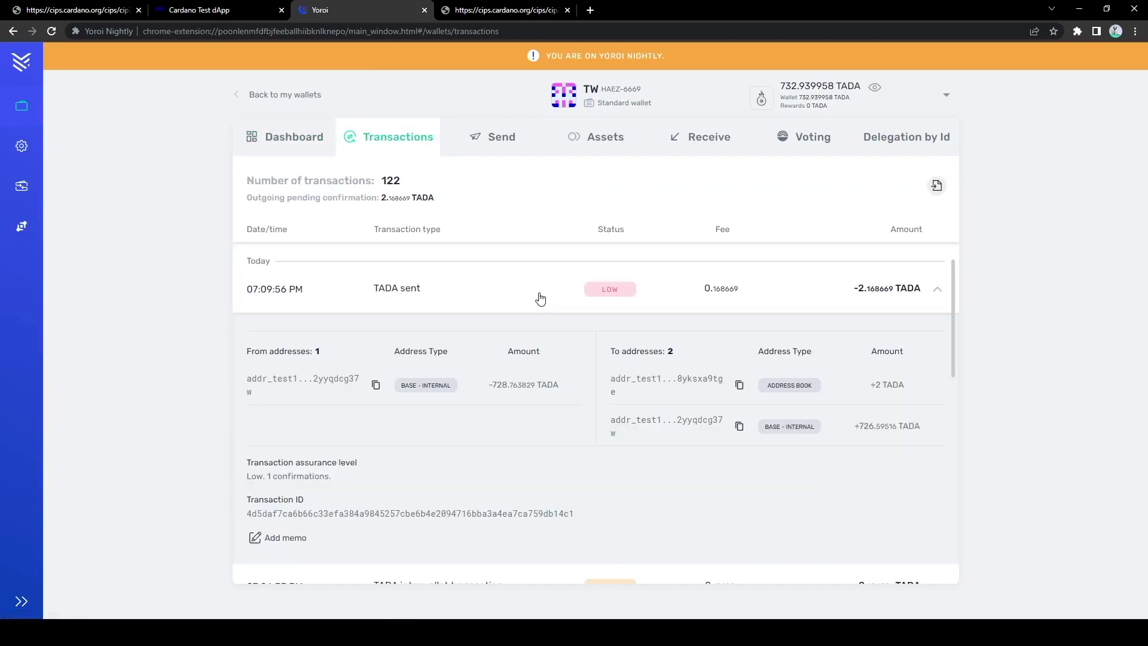
{"action": "left_click", "coordinate": [540, 297]}
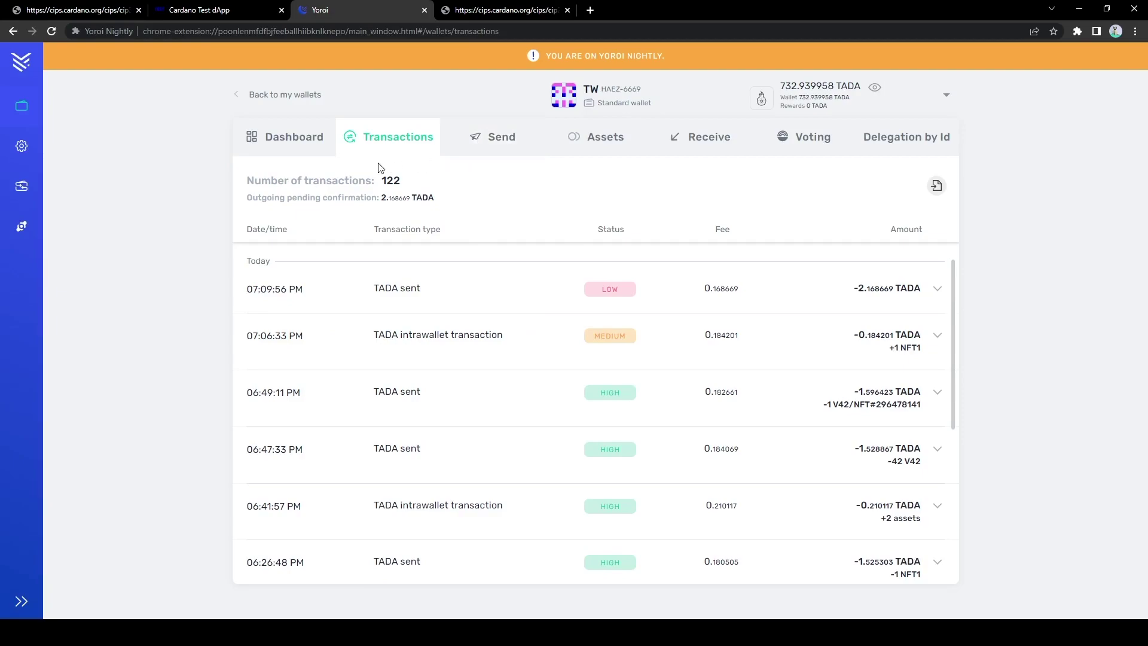
{"action": "left_click", "coordinate": [231, 15]}
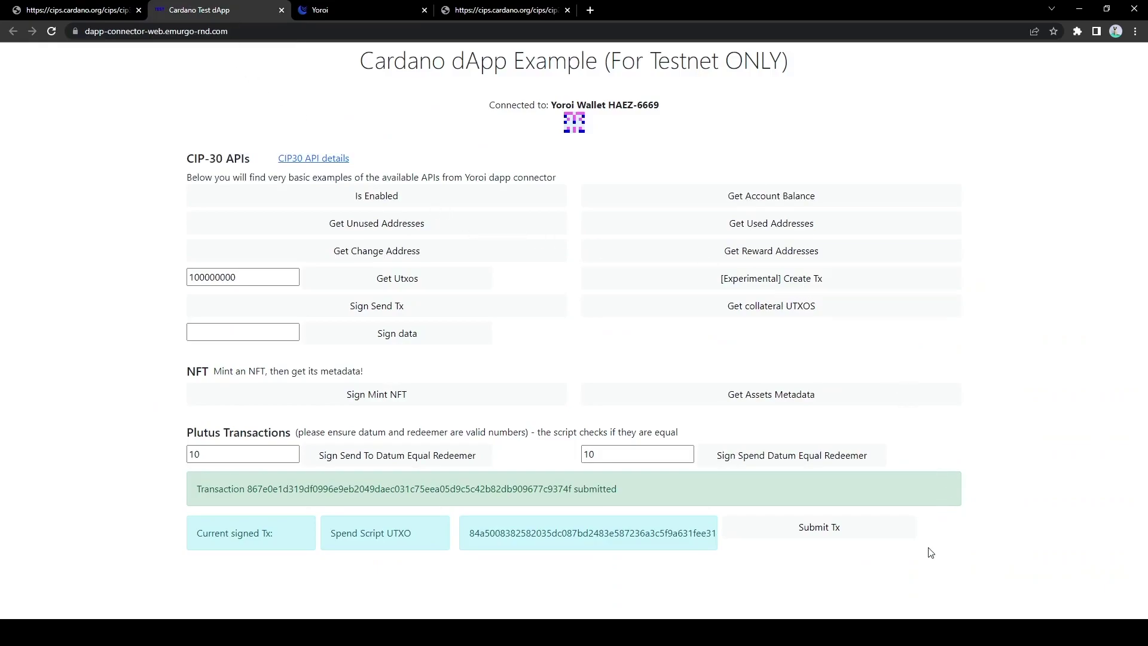
{"action": "left_click", "coordinate": [335, 10]}
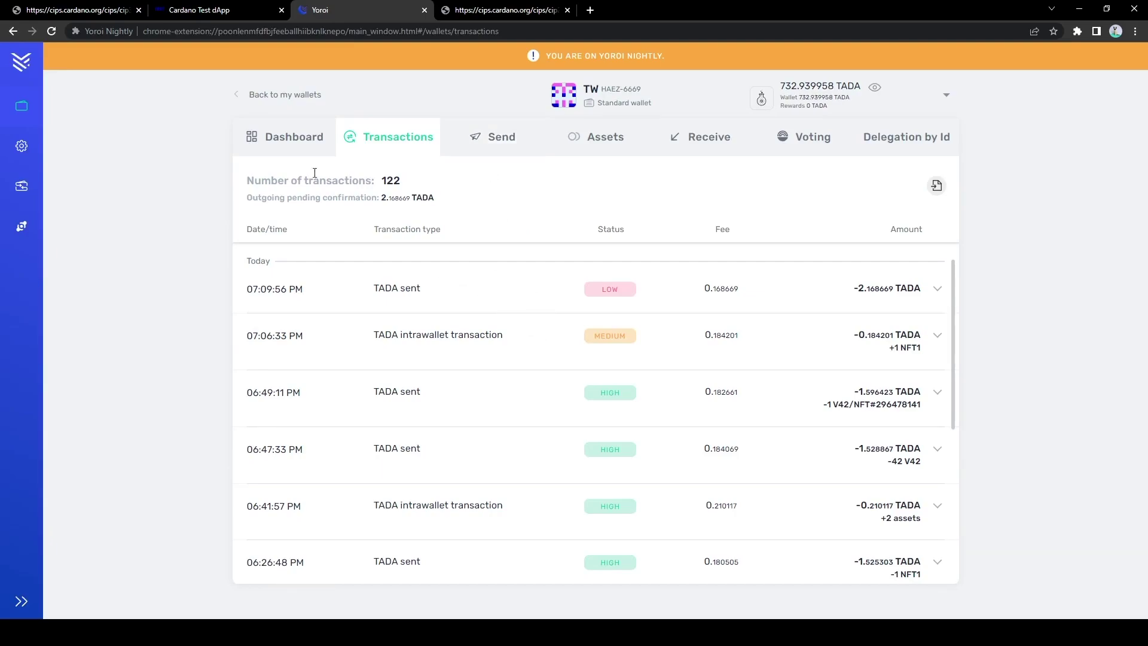
{"action": "left_click", "coordinate": [217, 7]}
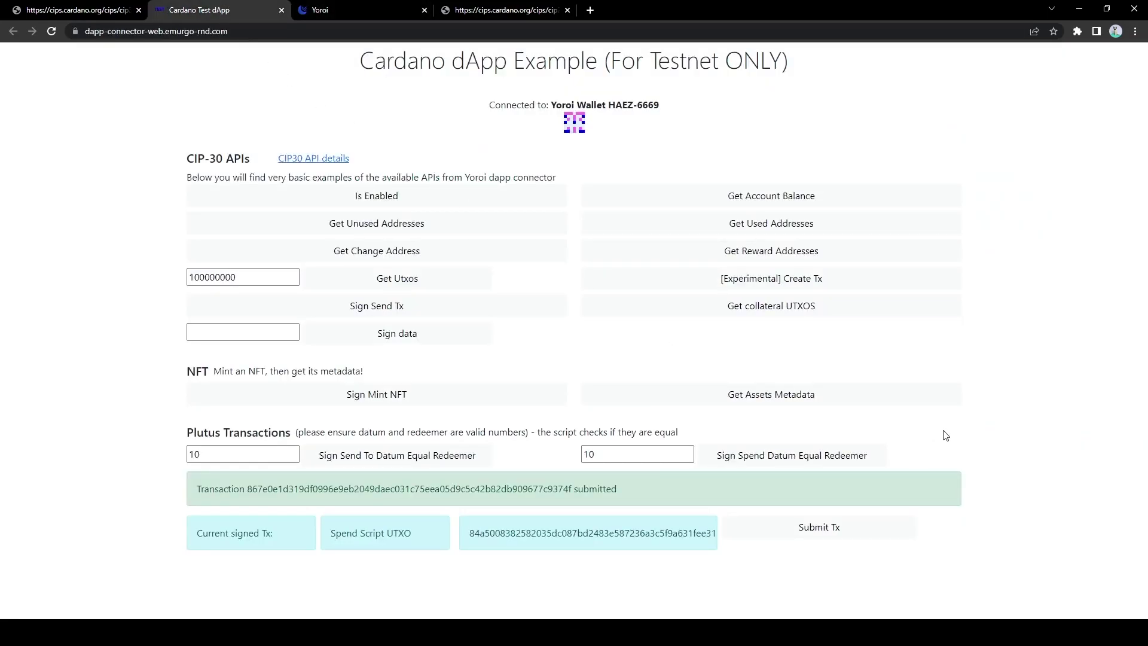
{"action": "left_click", "coordinate": [378, 12]}
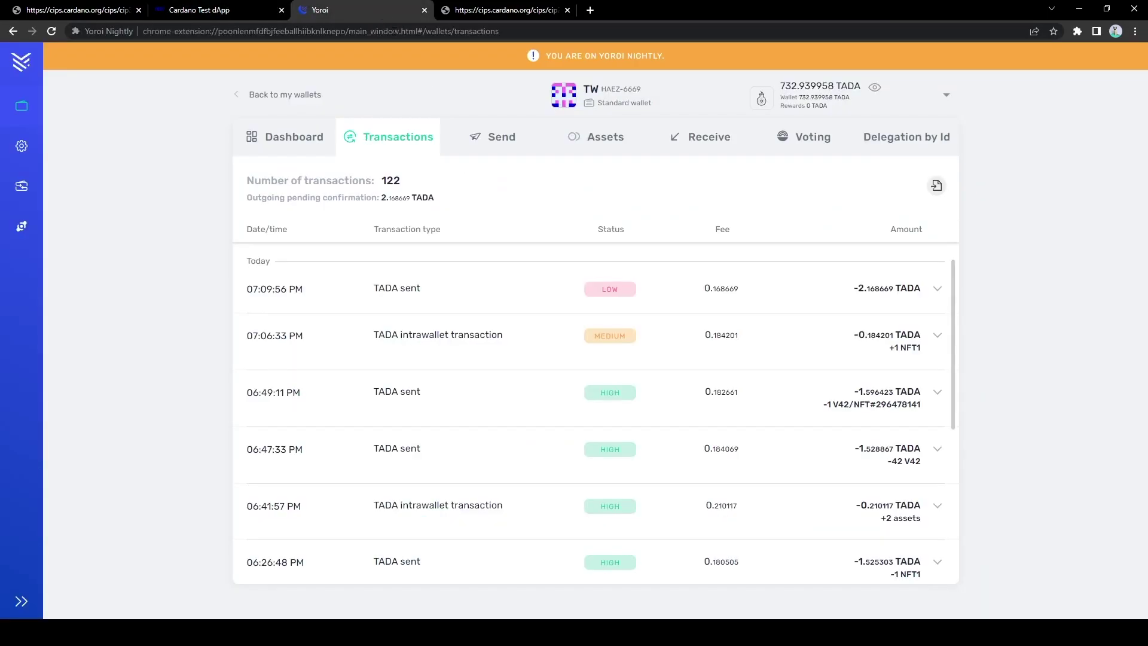
{"action": "left_click", "coordinate": [614, 303]}
{"action": "left_click", "coordinate": [614, 303]}
{"action": "key", "text": "F5"}
{"action": "left_click", "coordinate": [474, 423]}
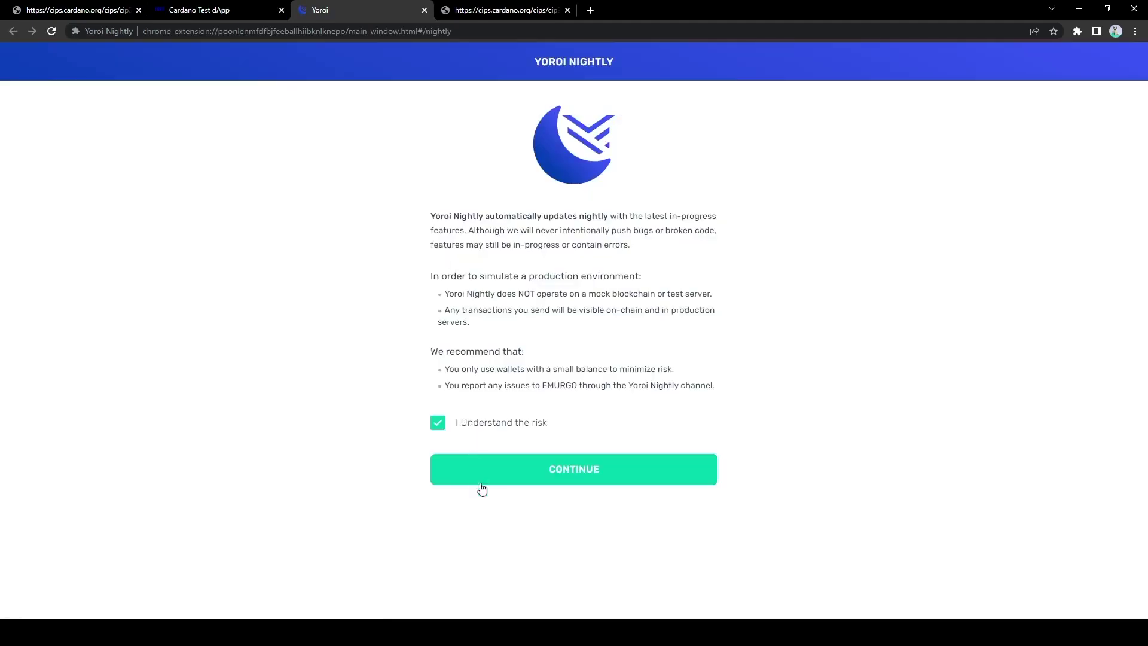
{"action": "left_click", "coordinate": [484, 483]}
{"action": "left_click", "coordinate": [379, 143]}
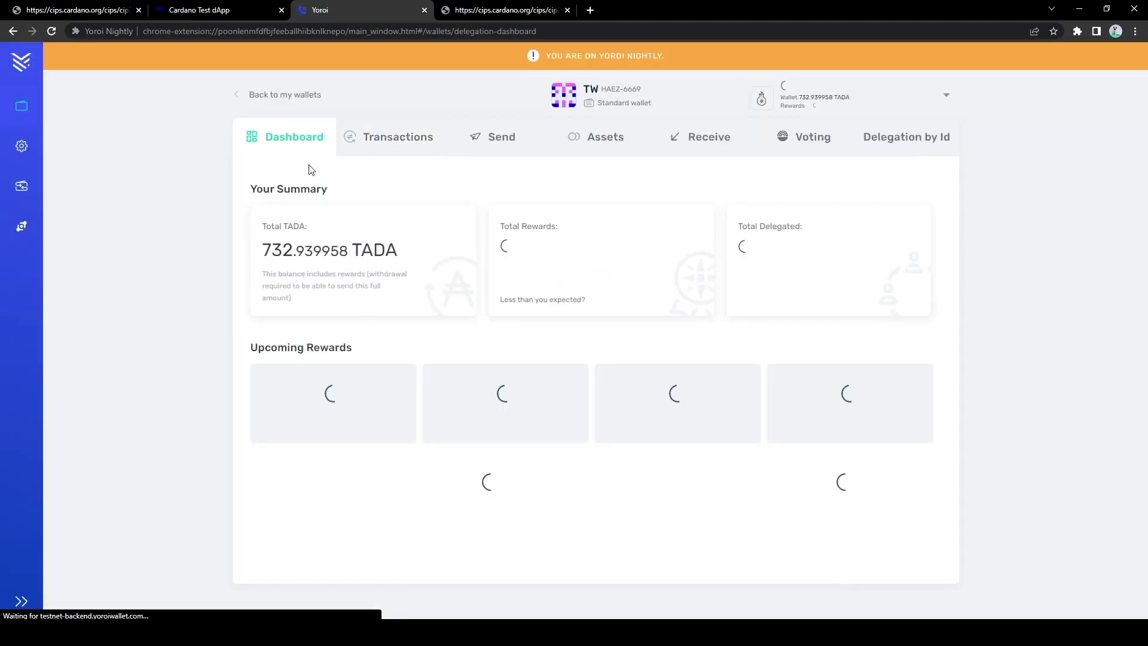
{"action": "left_click", "coordinate": [371, 153]}
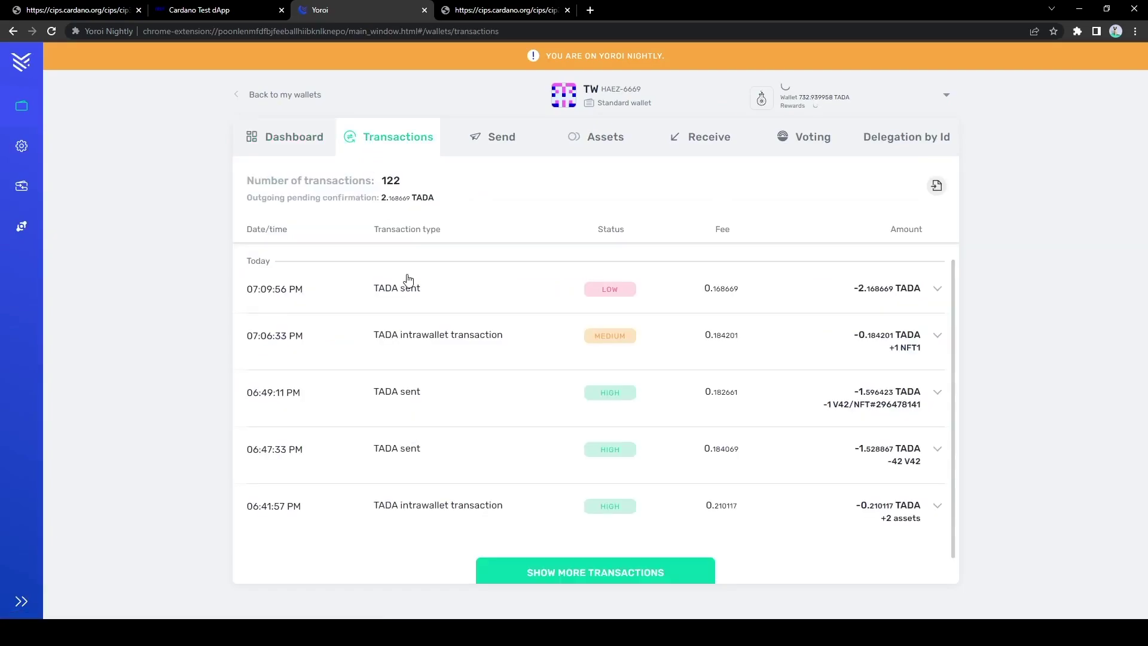
{"action": "left_click", "coordinate": [198, 10]}
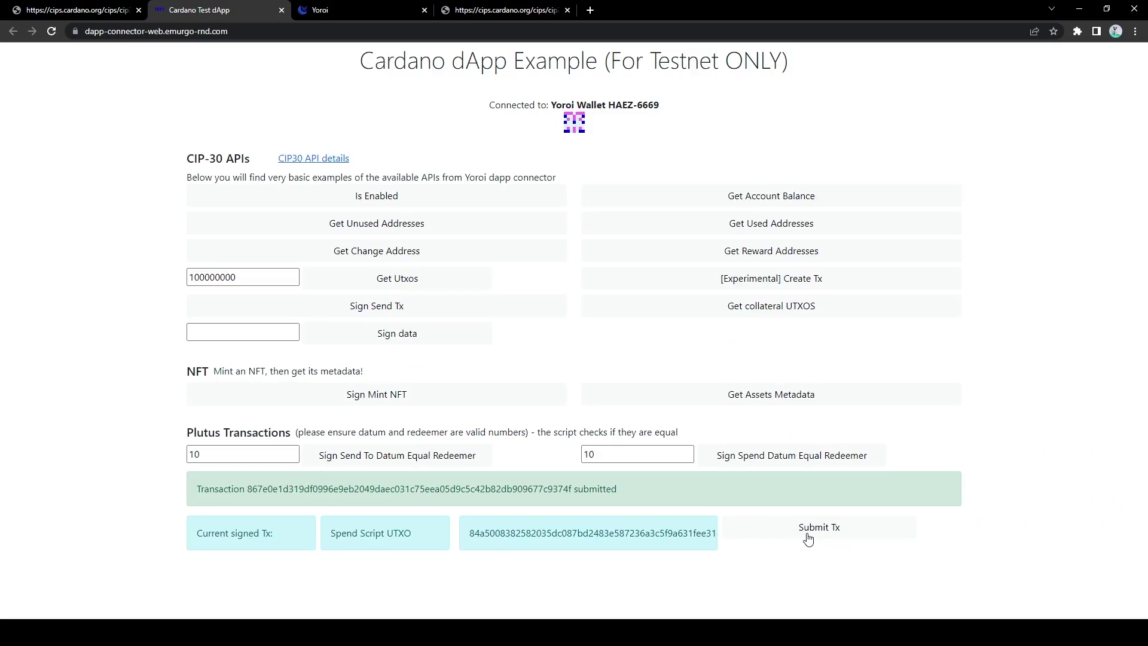
{"action": "left_click", "coordinate": [382, 12]}
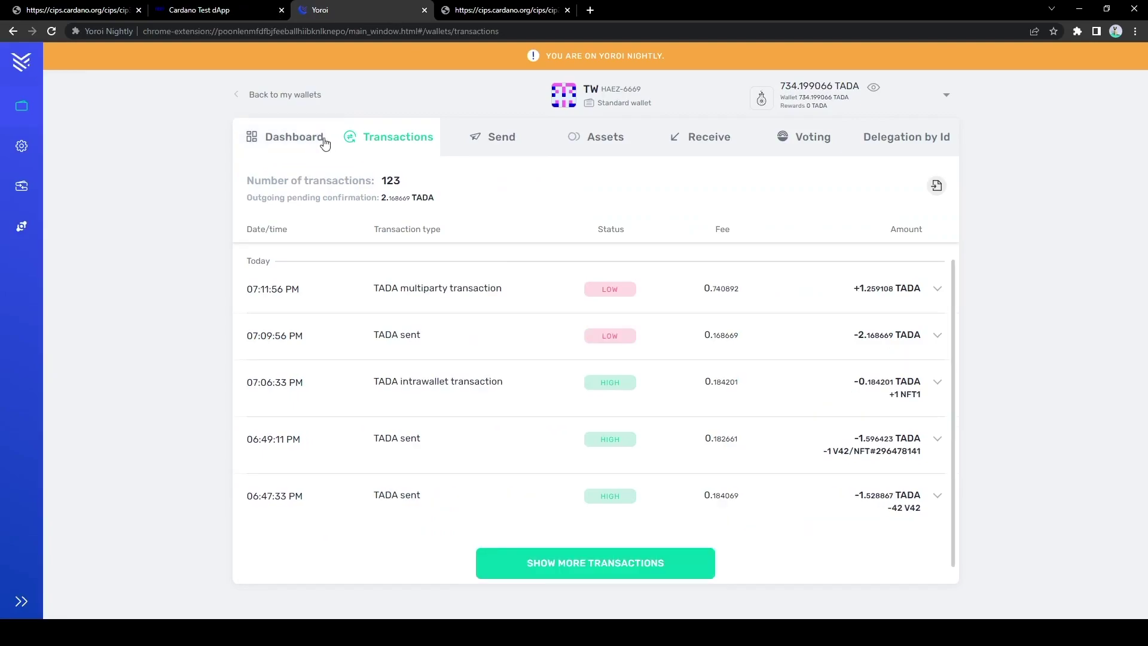
{"action": "left_click", "coordinate": [620, 290]}
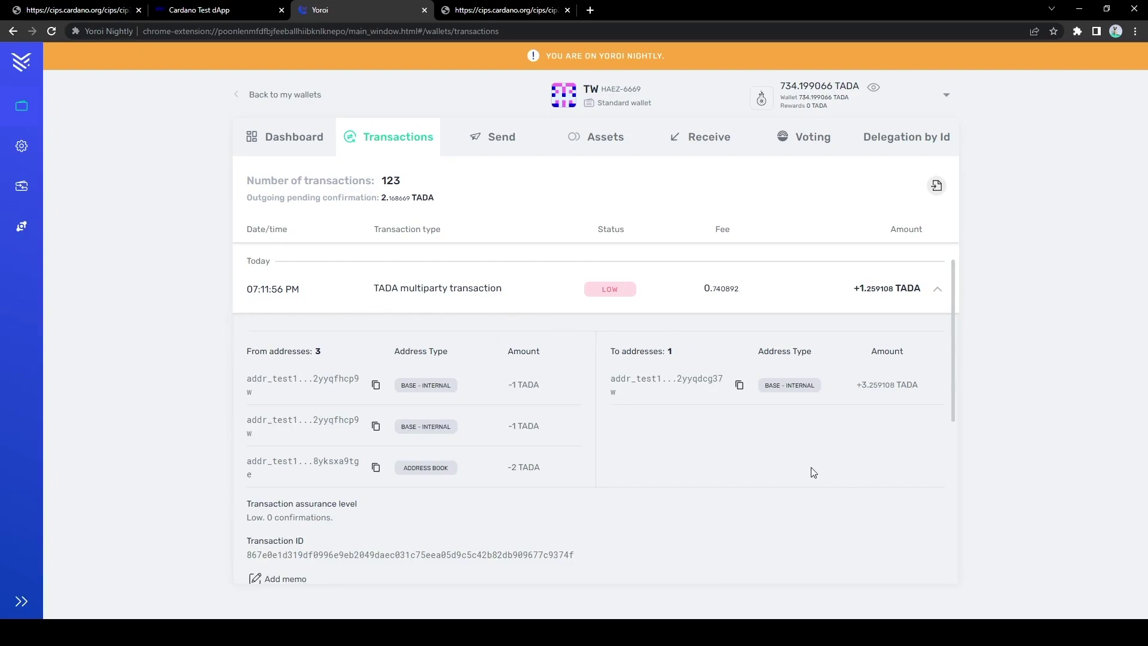
{"action": "scroll", "coordinate": [911, 417], "scroll_direction": "down", "scroll_amount": 1}
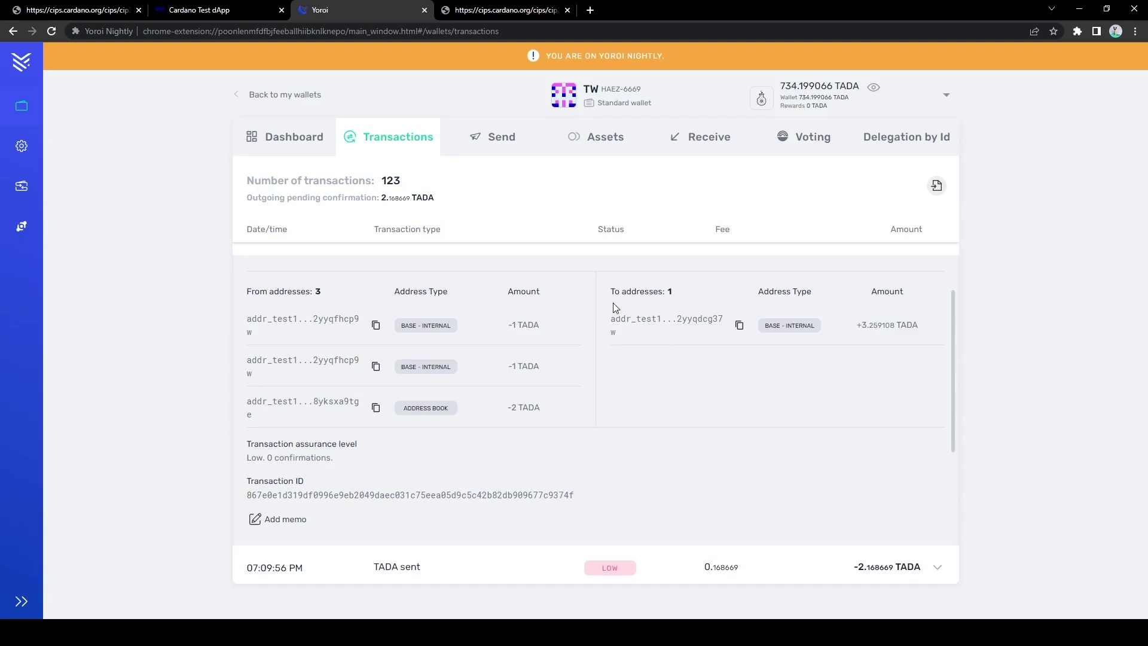
{"action": "scroll", "coordinate": [905, 417], "scroll_direction": "up", "scroll_amount": 1}
{"action": "left_click_drag", "start_coordinate": [905, 417], "coordinate": [715, 405]}
{"action": "left_click", "coordinate": [797, 453]}
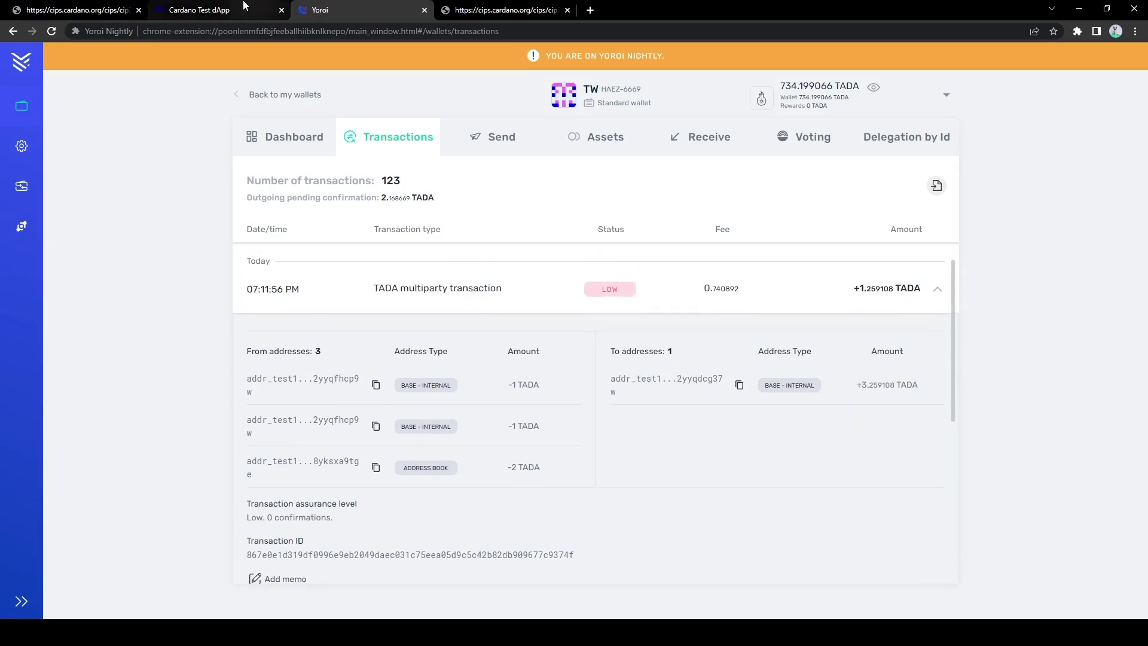
{"action": "left_click", "coordinate": [218, 4]}
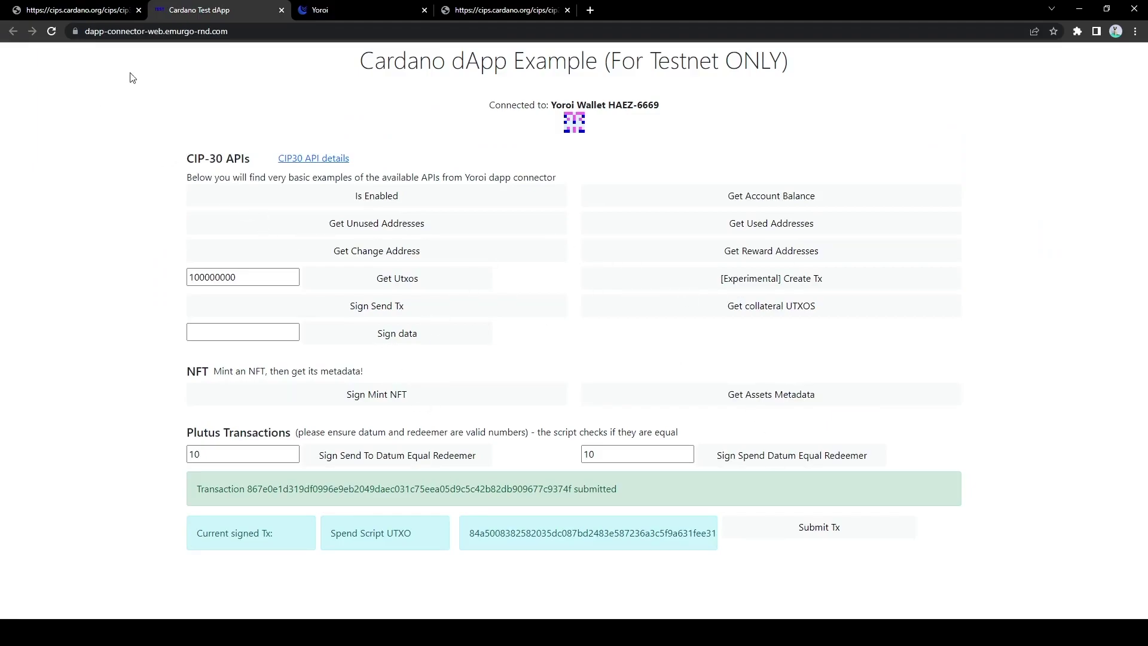
{"action": "left_click", "coordinate": [247, 30]}
{"action": "left_click", "coordinate": [147, 138]}
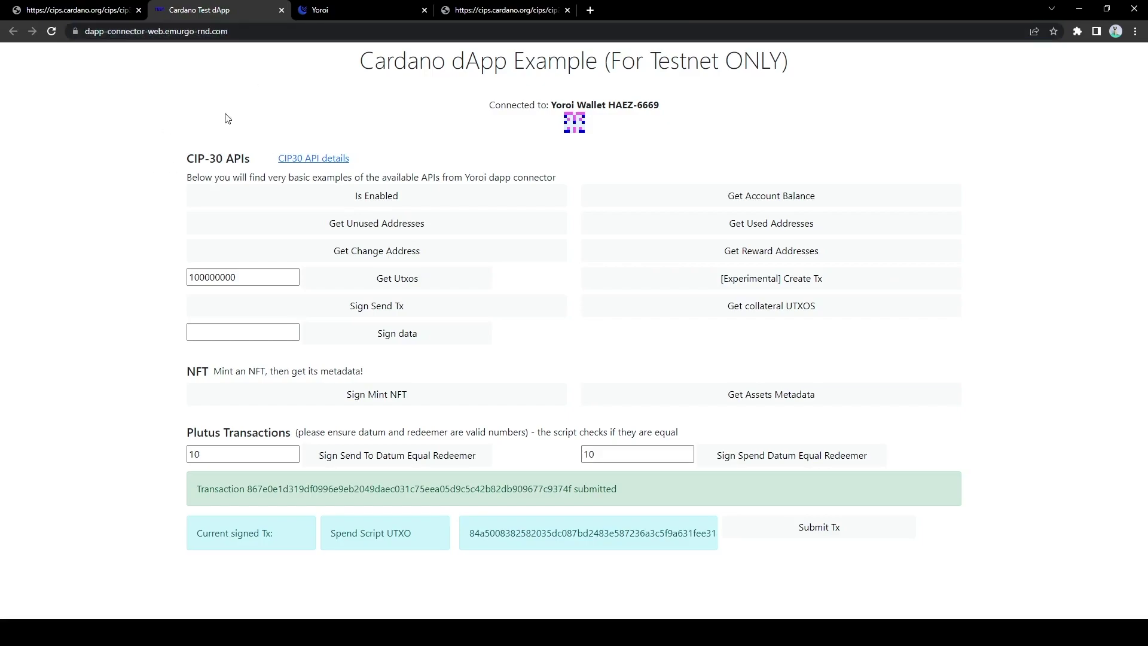